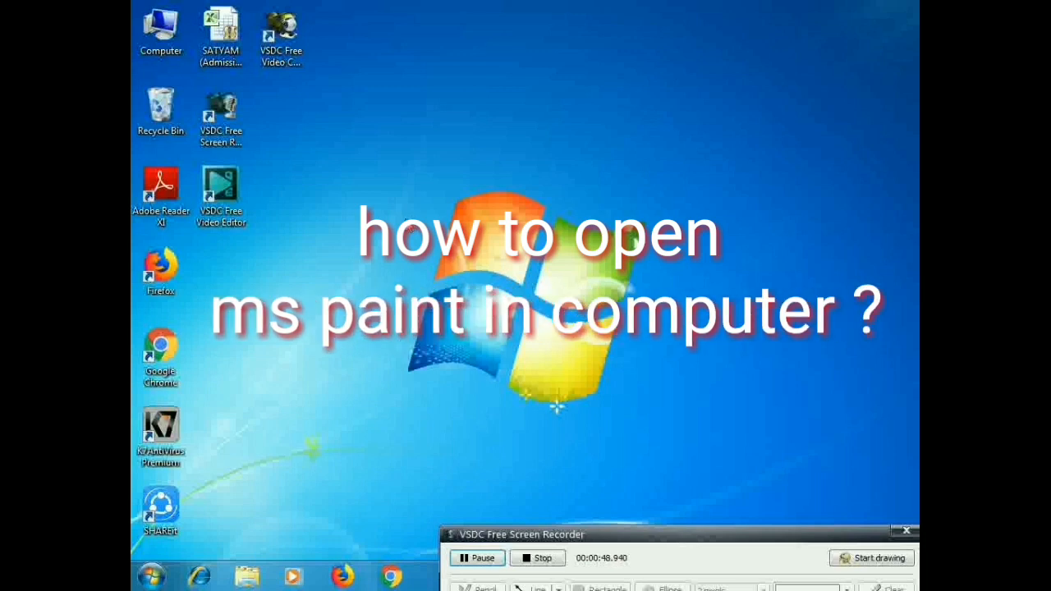
Step: Launch Paint from the Accessories folder in the list of all programs, and close it again
click(151, 576)
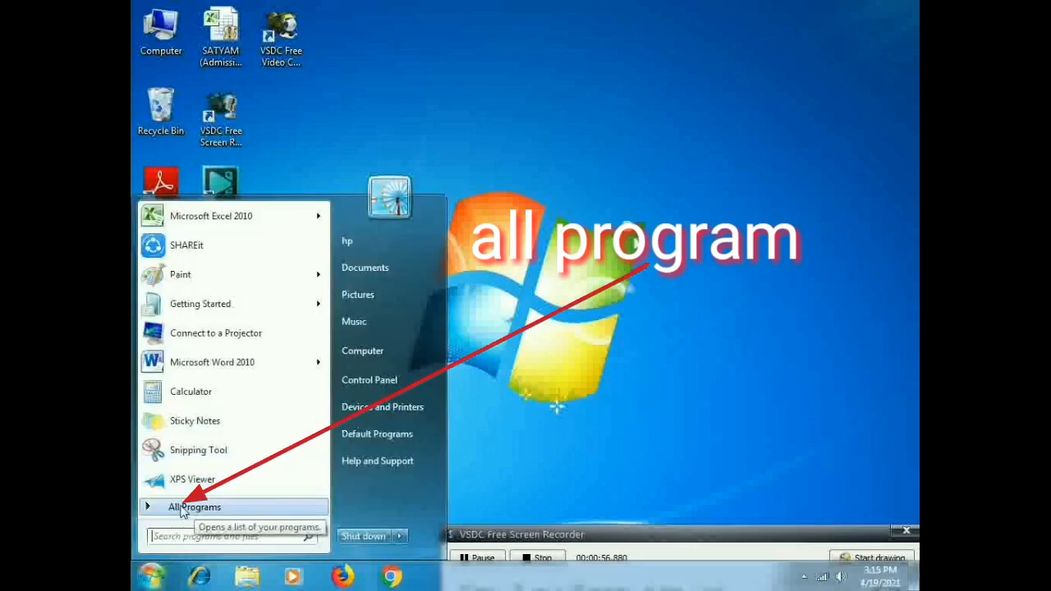
click(217, 512)
click(217, 512)
click(197, 509)
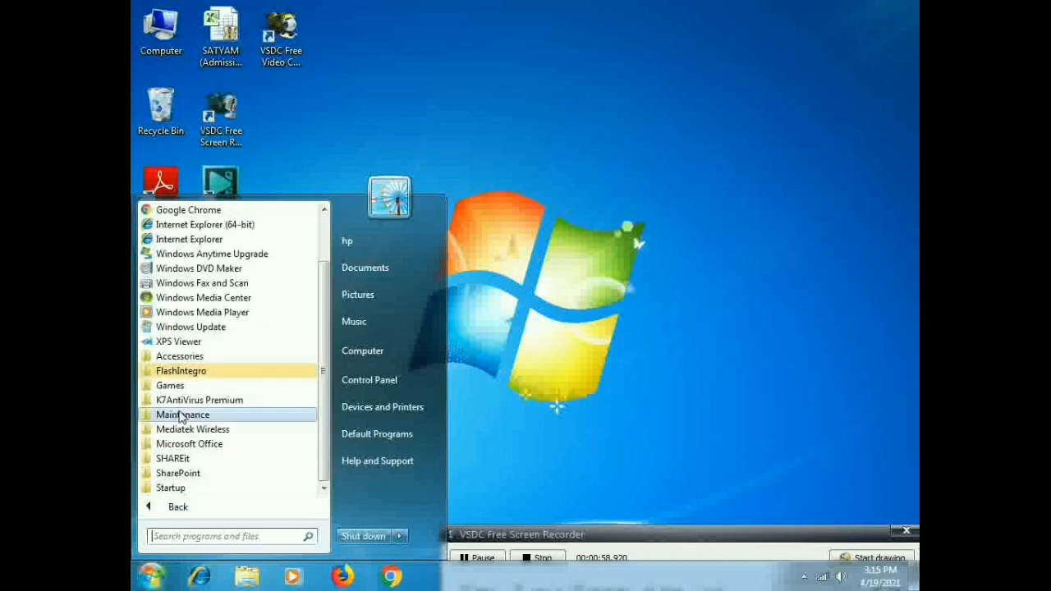
click(179, 358)
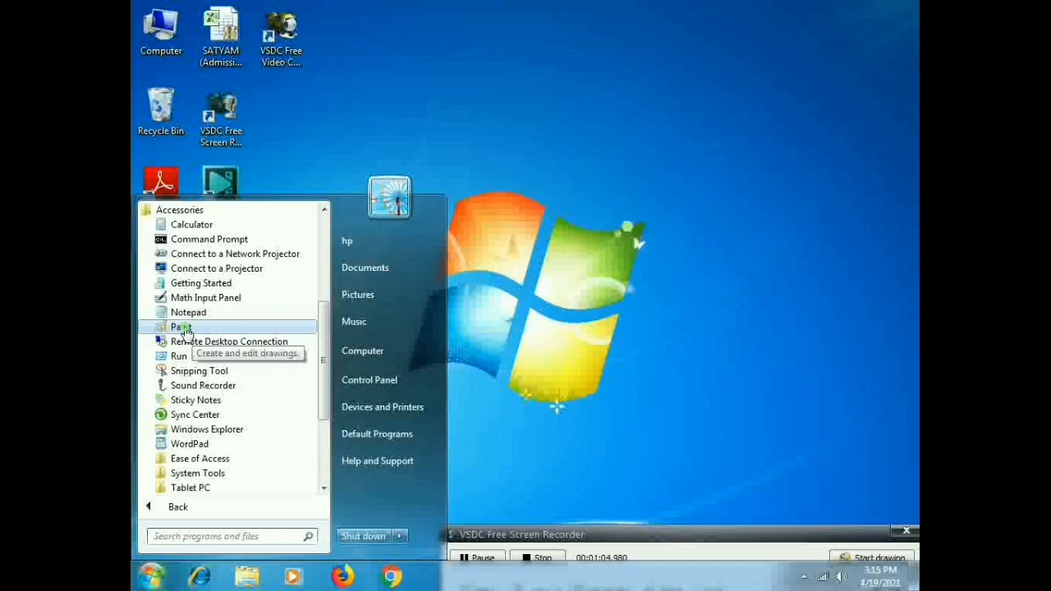
click(184, 327)
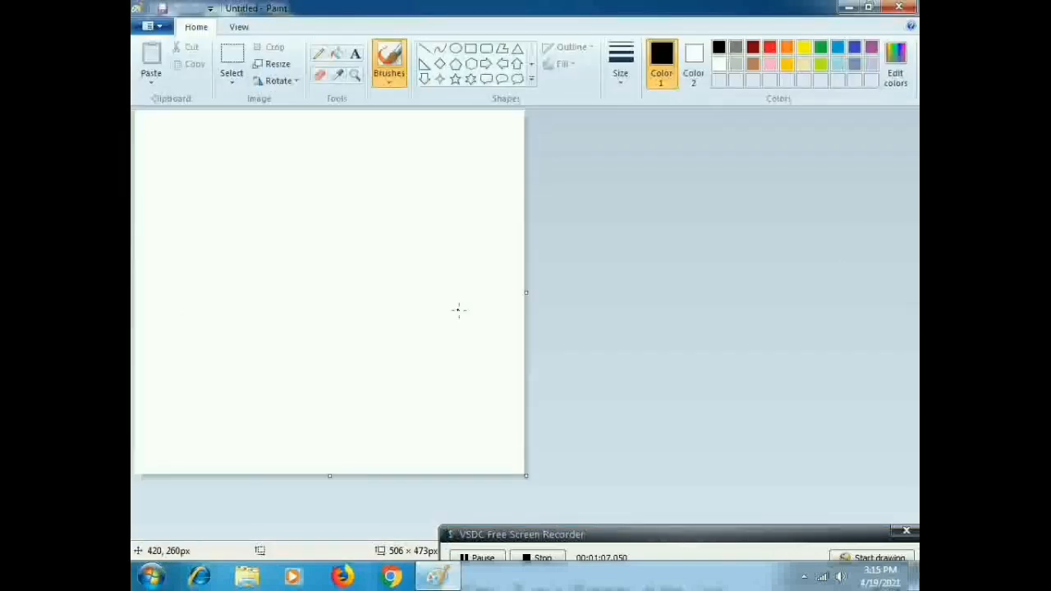
click(906, 7)
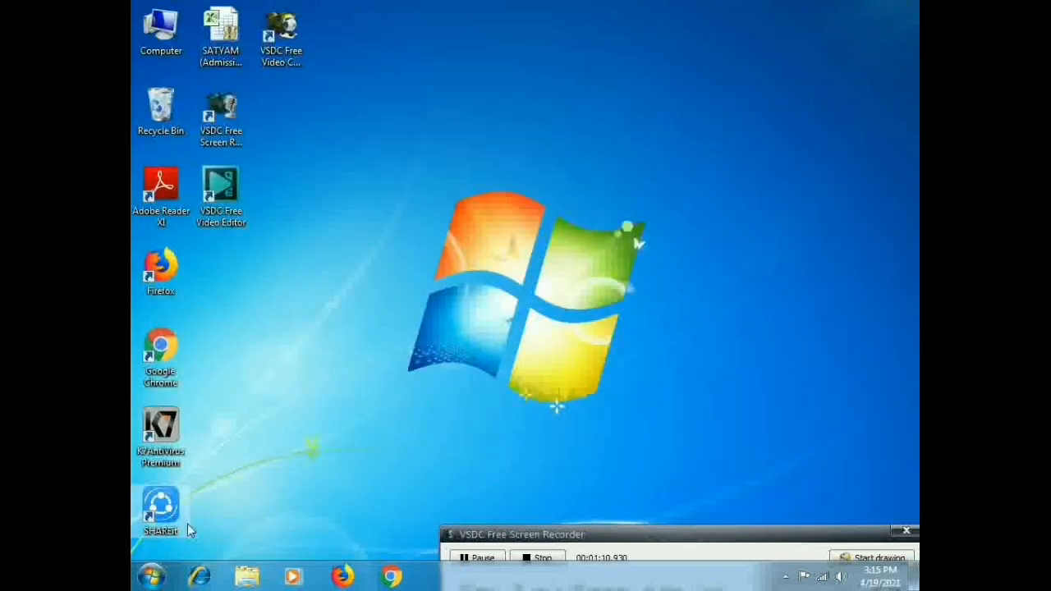
Step: Launch Paint by searching the programs for mspaint, and enlarge the blank canvas to about 828 × 538 px
click(152, 577)
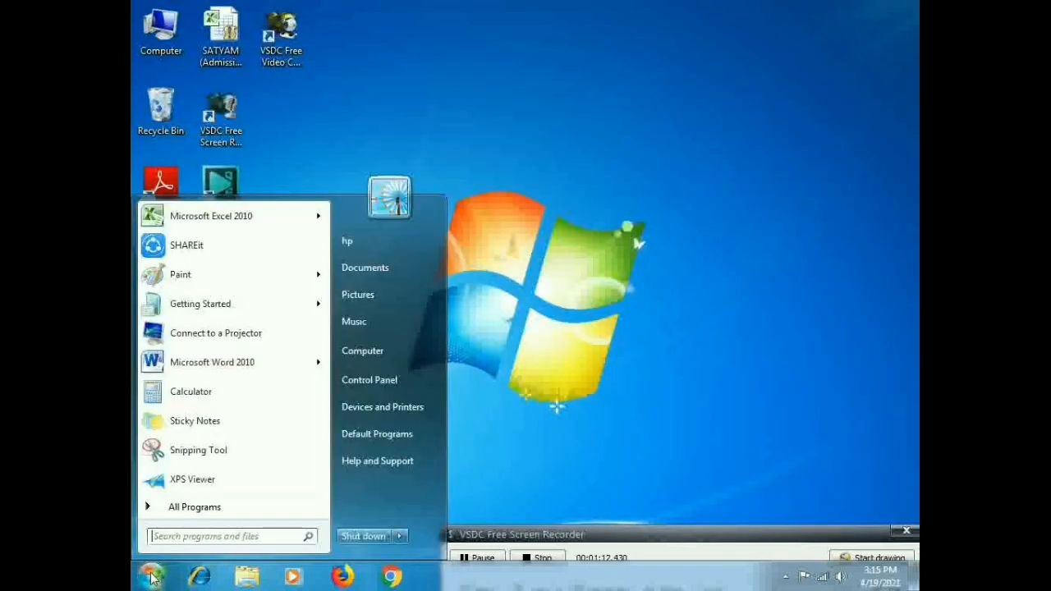
click(194, 538)
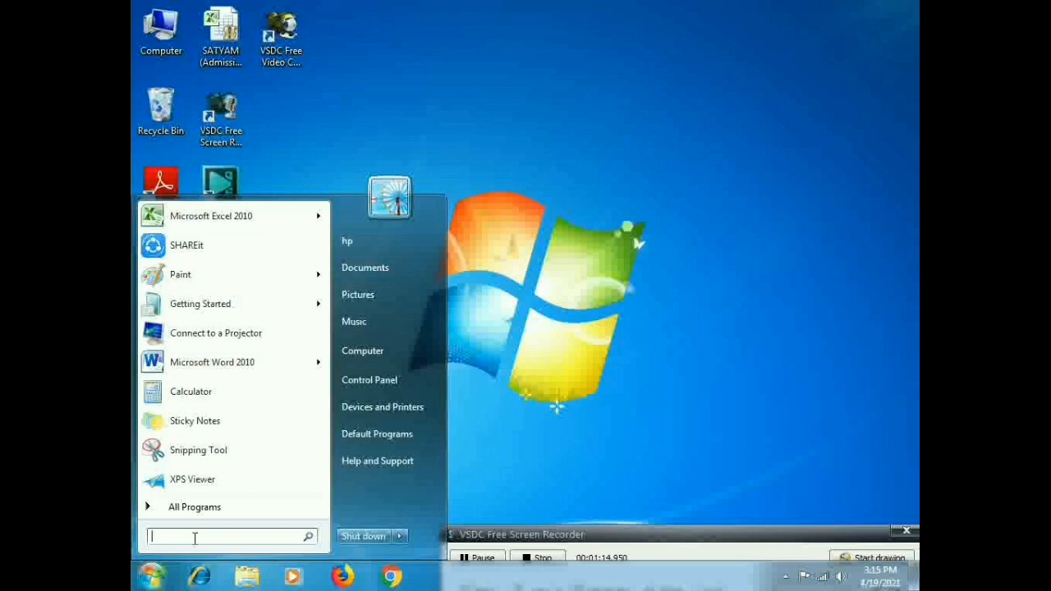
text(msw)
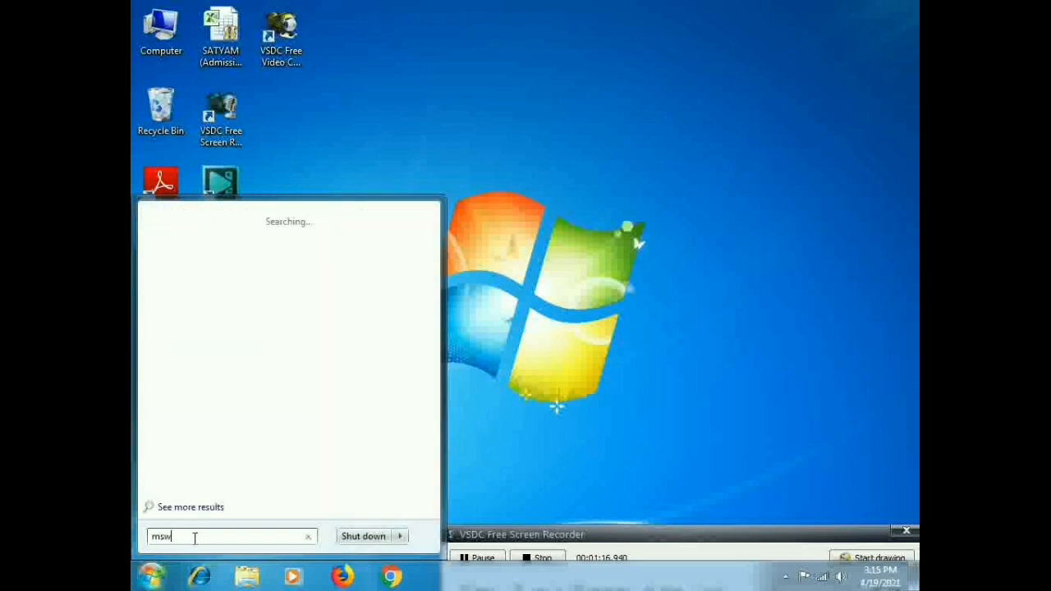
key(BackSpace)
text(p)
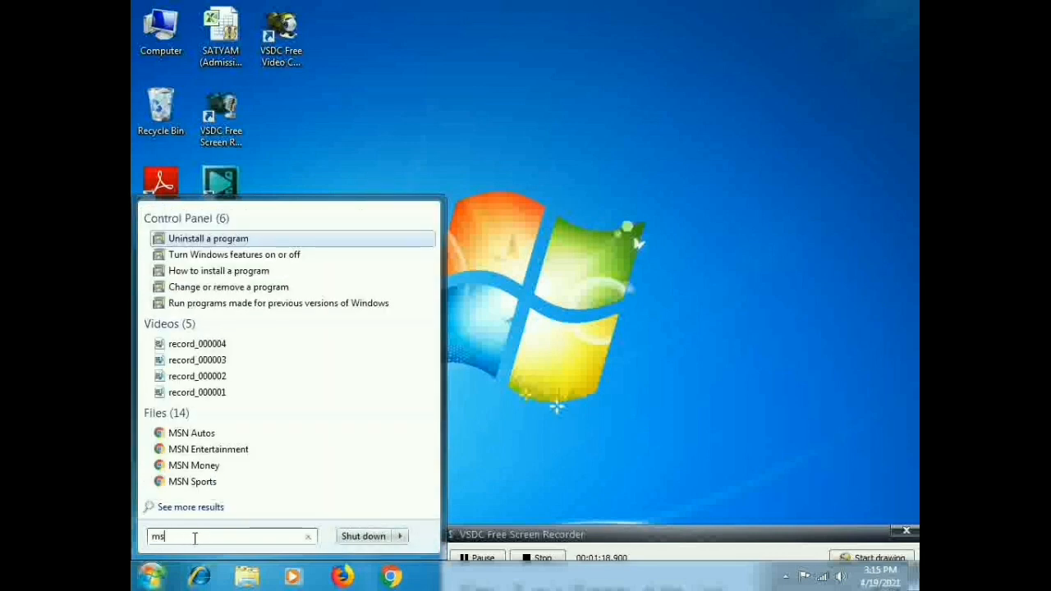
text(ai)
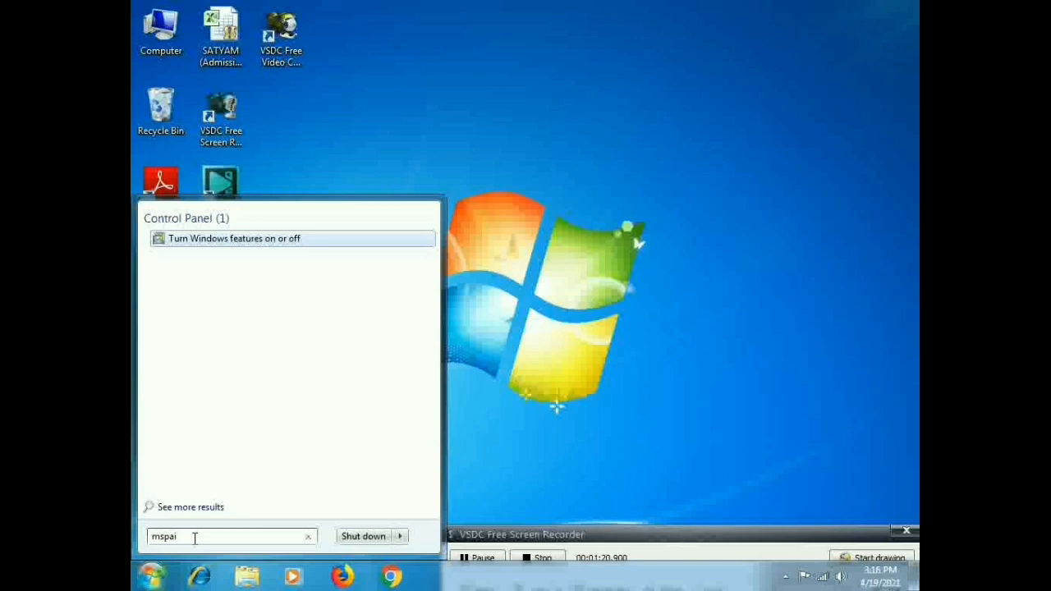
text(nt)
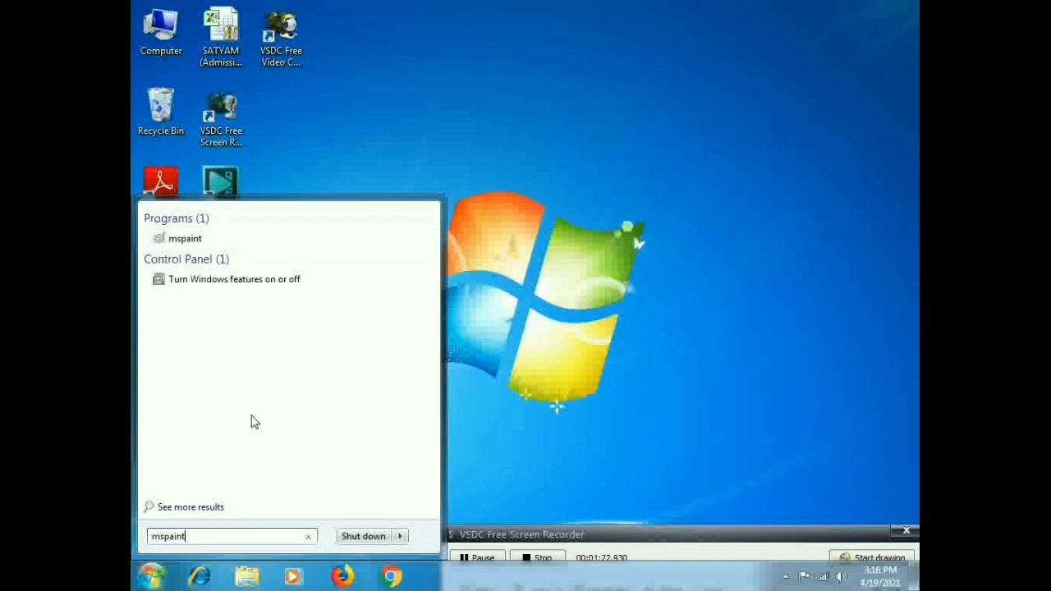
click(206, 239)
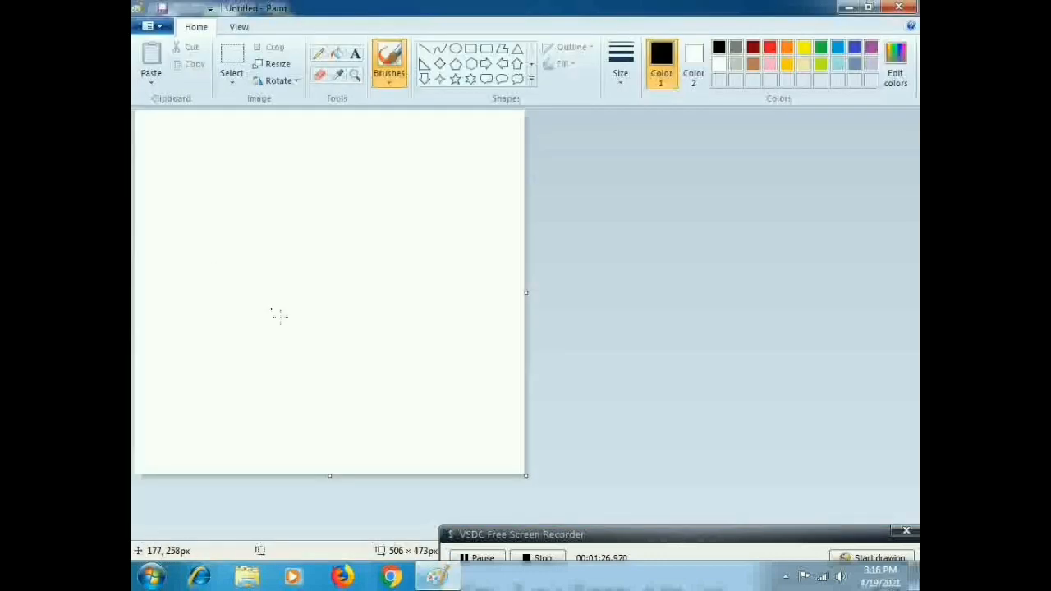
drag(527, 481, 773, 530)
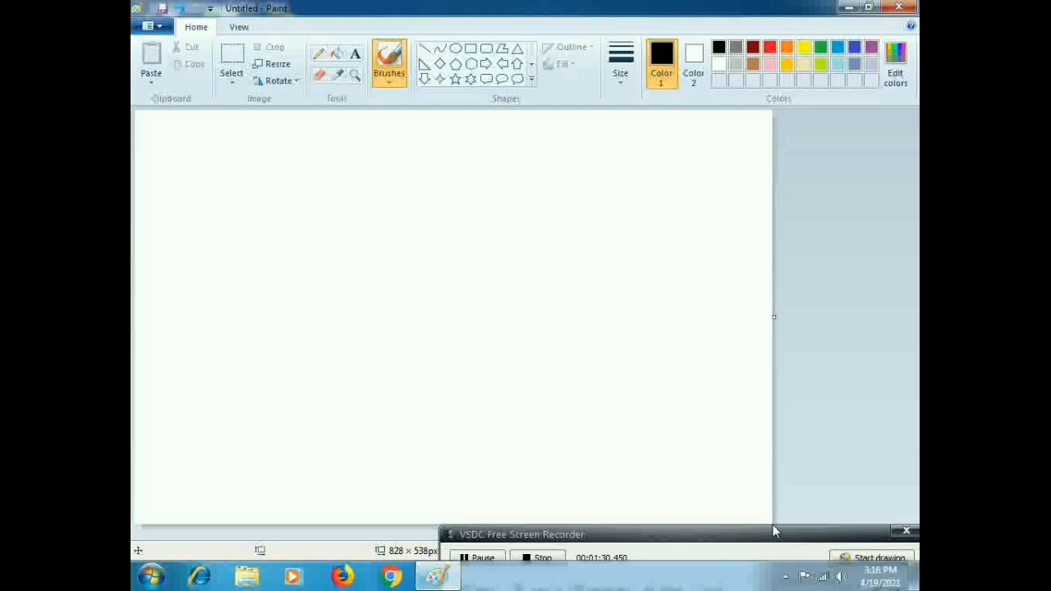
click(153, 27)
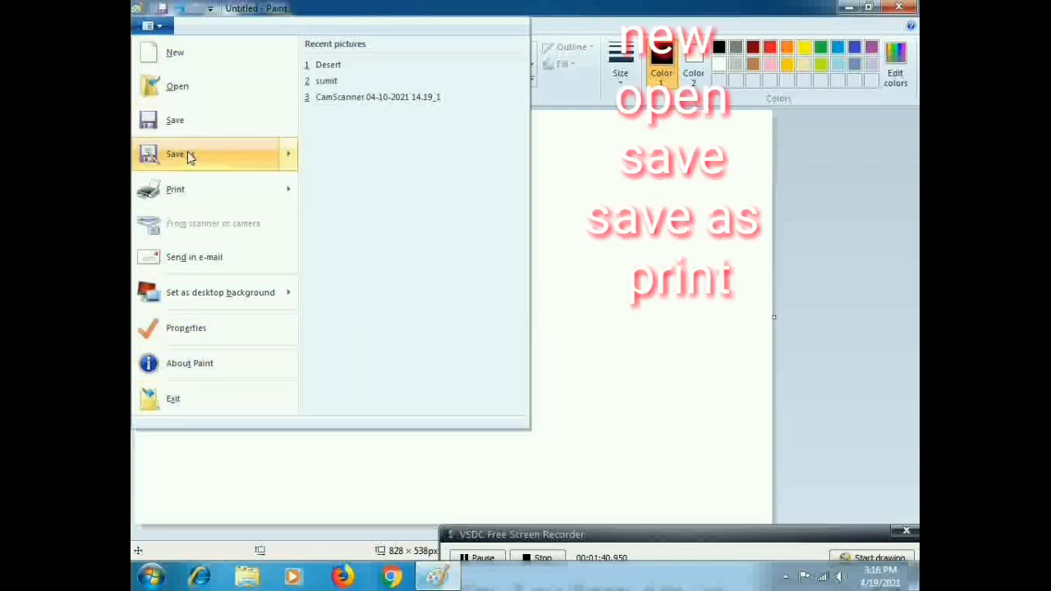
mouse_move(218, 207)
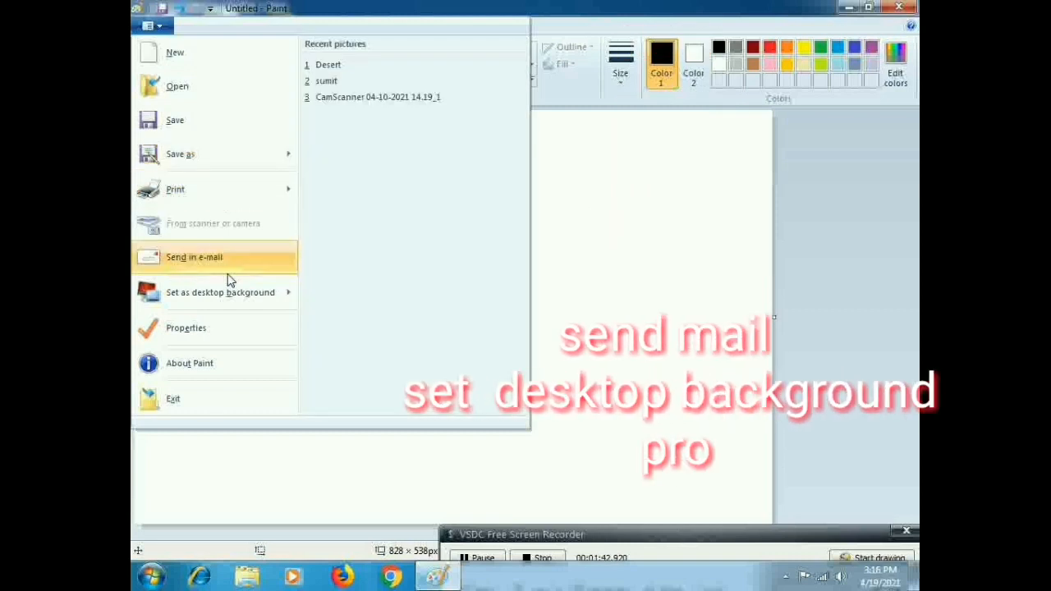
mouse_move(240, 301)
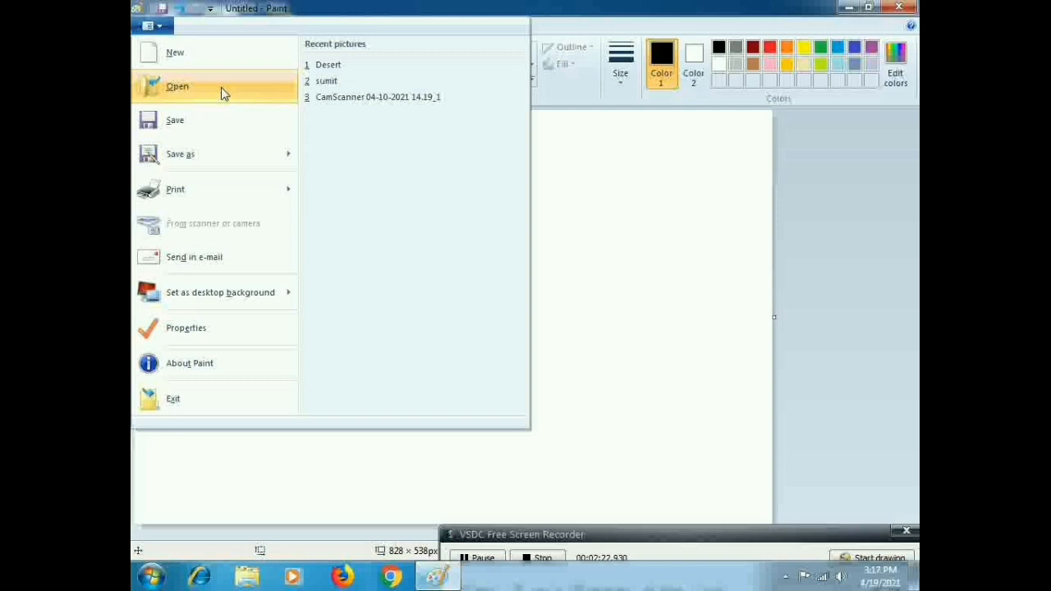
click(592, 164)
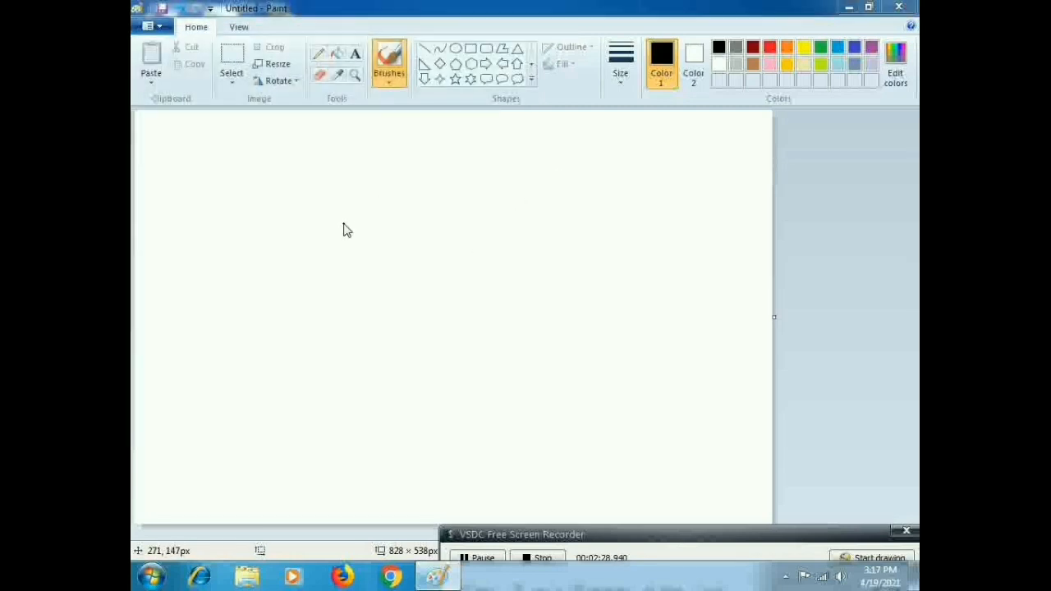
Step: Open the Chrysanthemum image from the Sample Pictures folder, discarding the changes to the untitled drawing
drag(389, 289, 392, 263)
click(333, 265)
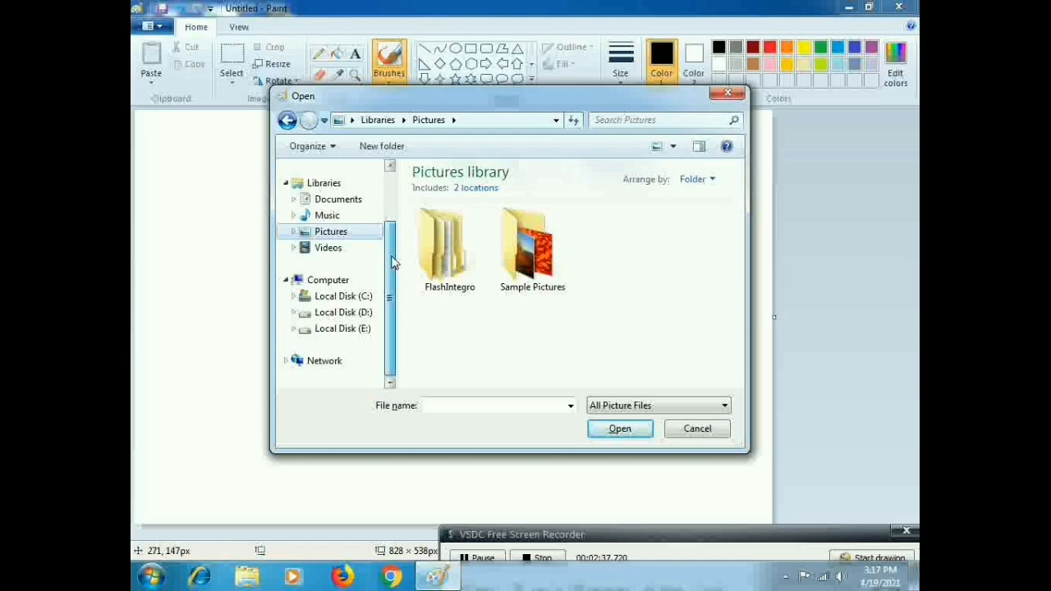
double_click(512, 256)
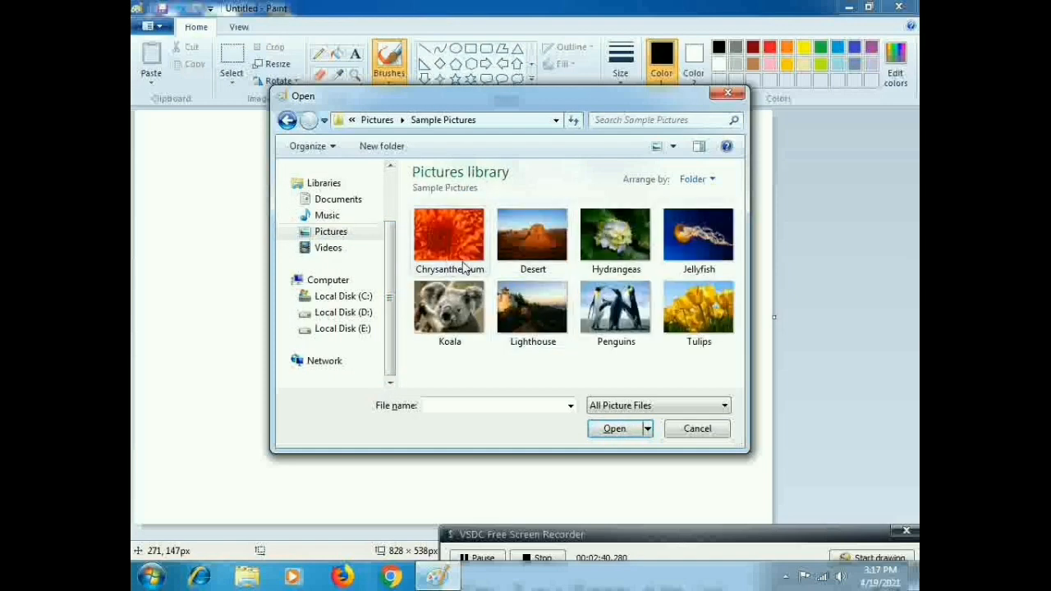
click(443, 246)
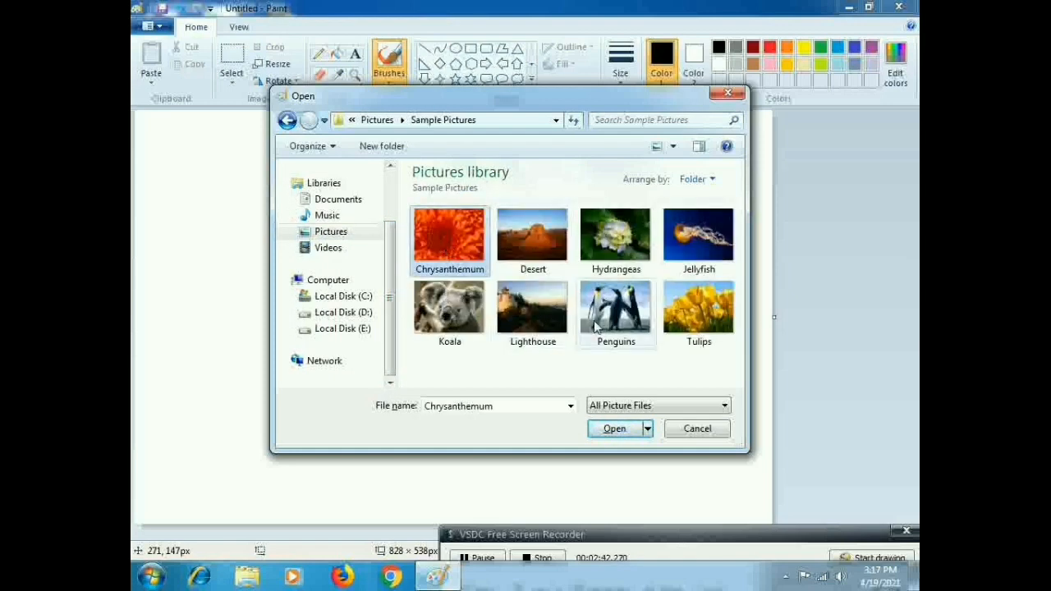
click(616, 437)
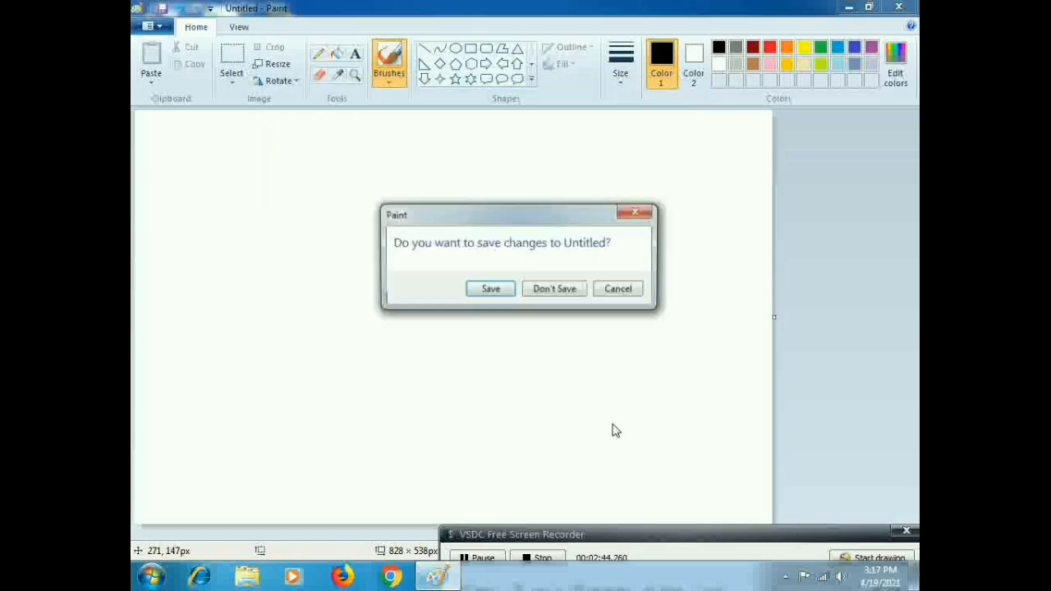
click(547, 296)
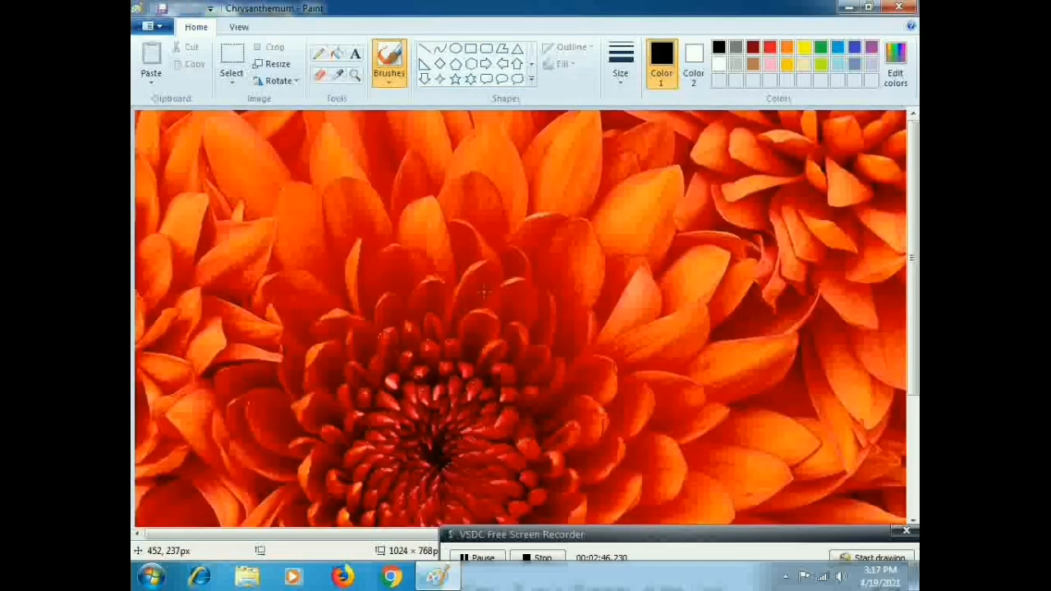
scroll(482, 279, down, 3)
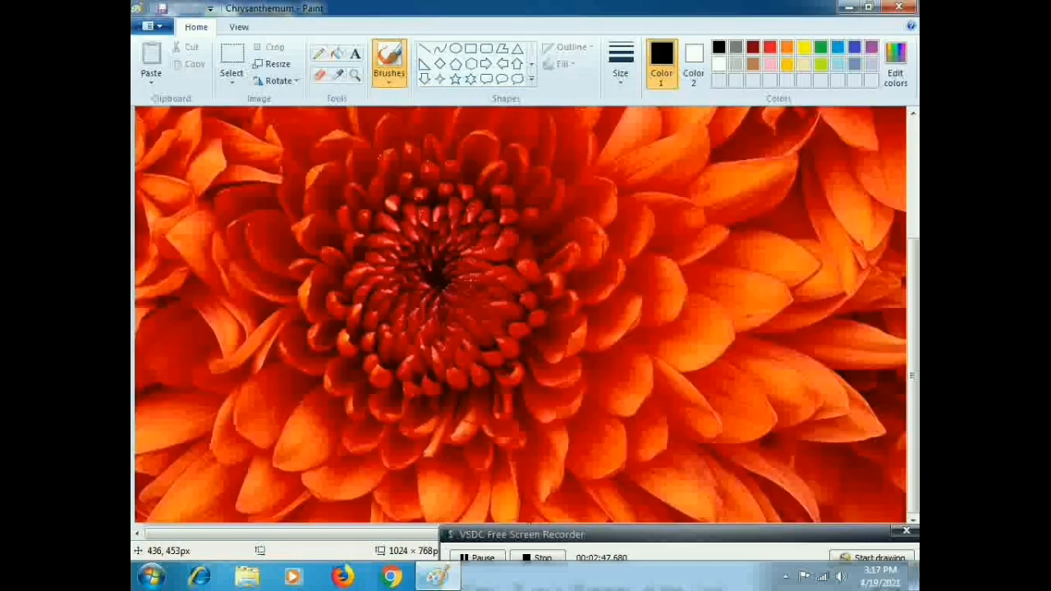
click(153, 31)
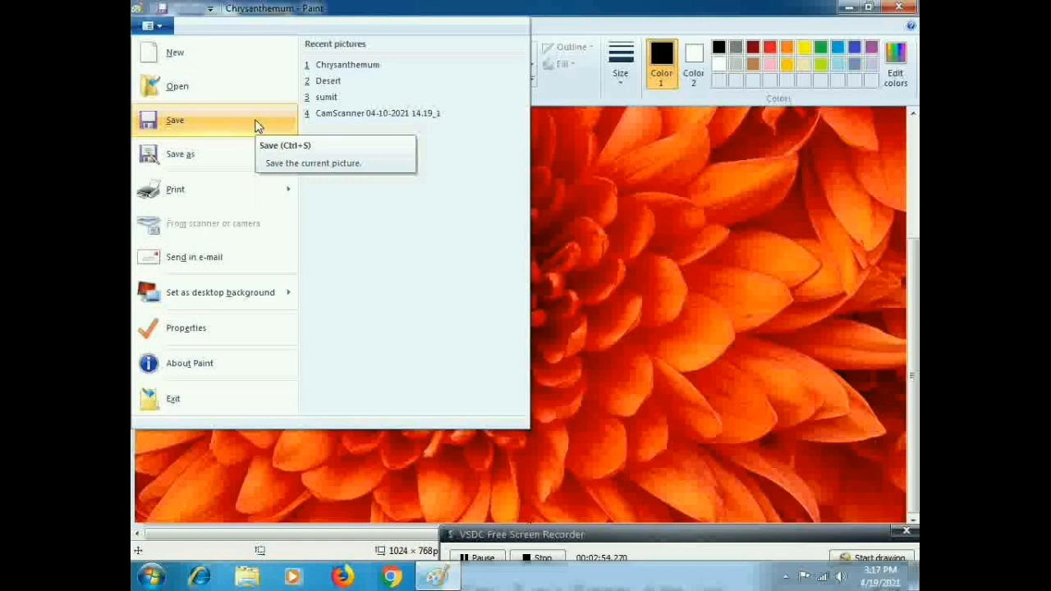
click(588, 236)
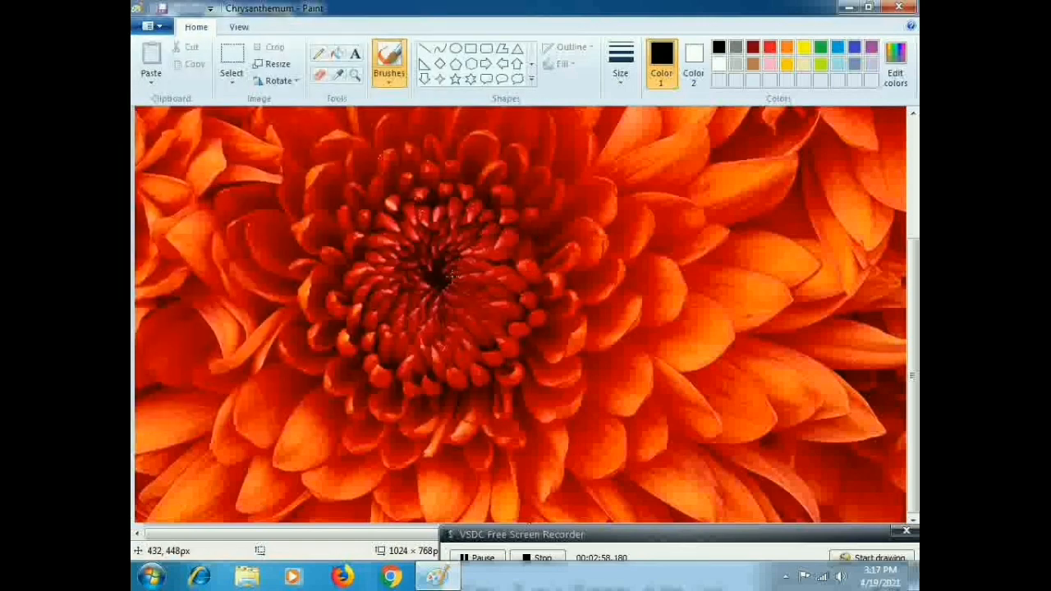
scroll(436, 278, up, 3)
scroll(435, 278, down, 3)
scroll(427, 273, up, 3)
scroll(427, 274, down, 3)
click(161, 29)
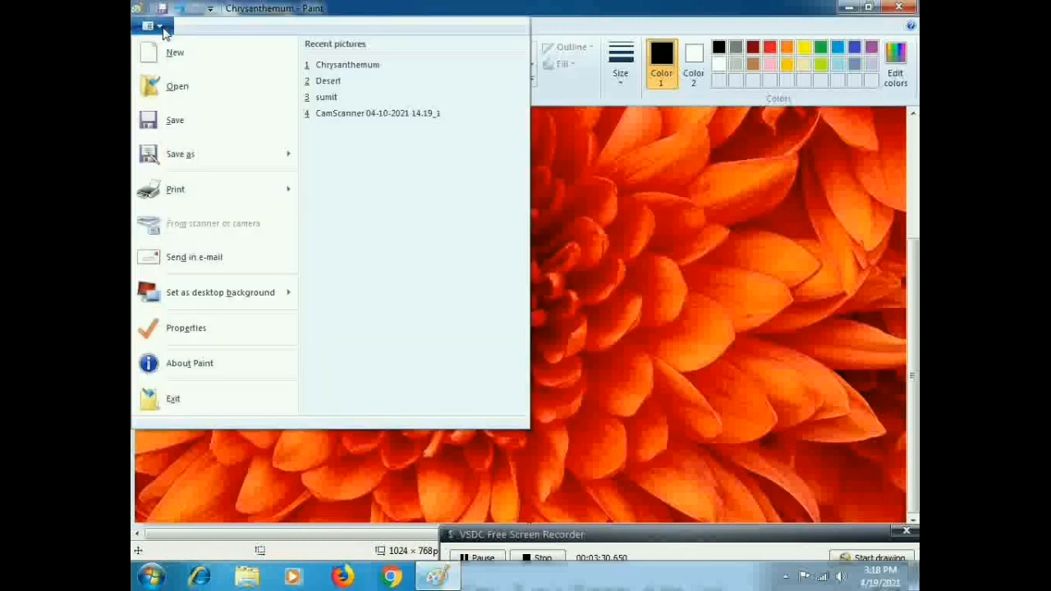
mouse_move(202, 167)
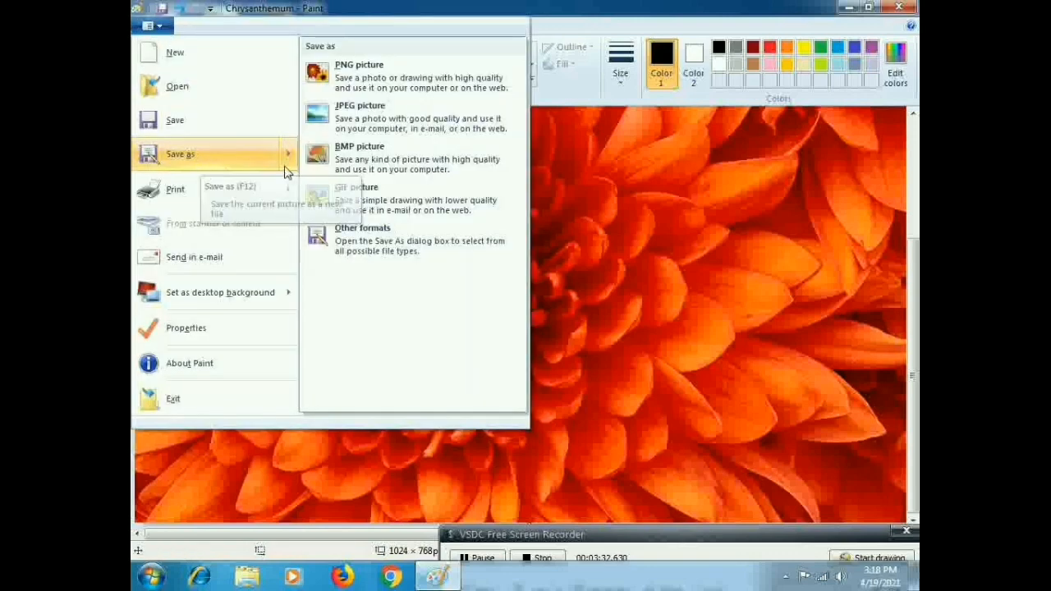
click(591, 179)
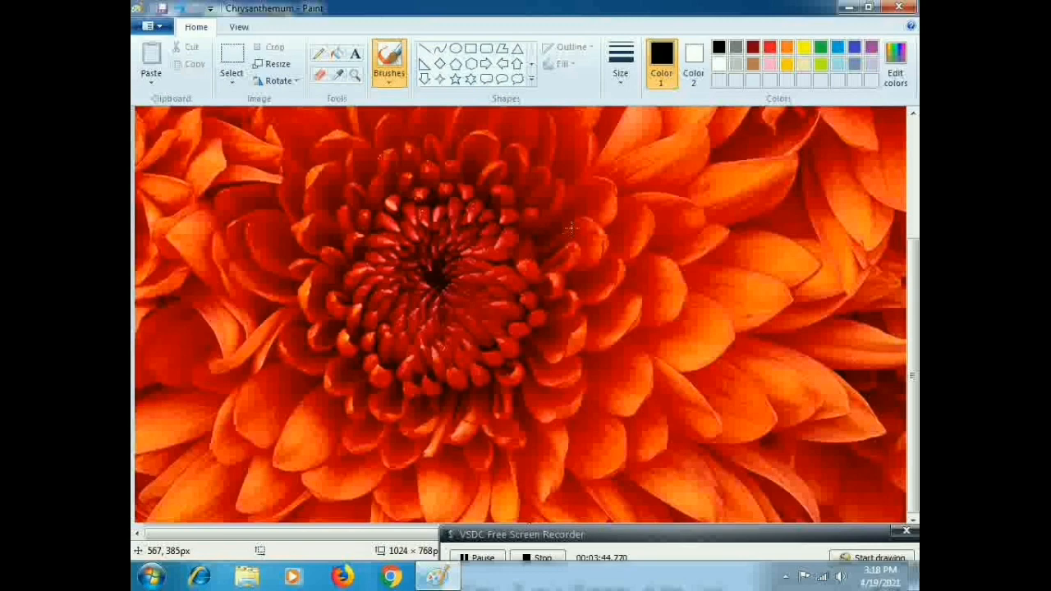
Step: Save a copy of the Chrysanthemum picture to the Desktop as a JPEG named 12, and check the file on the desktop
click(149, 26)
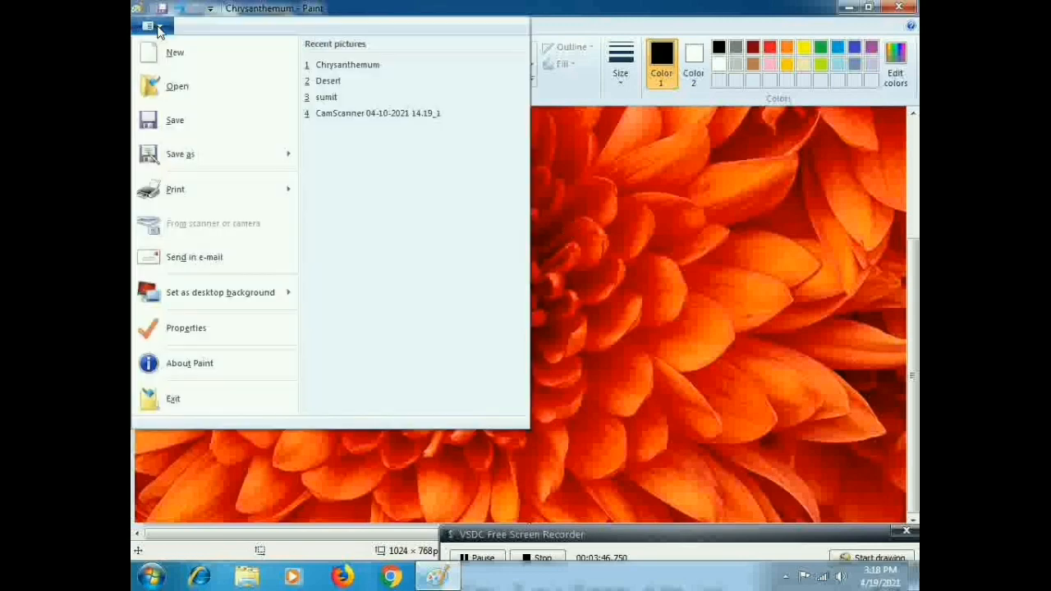
mouse_move(200, 159)
click(350, 158)
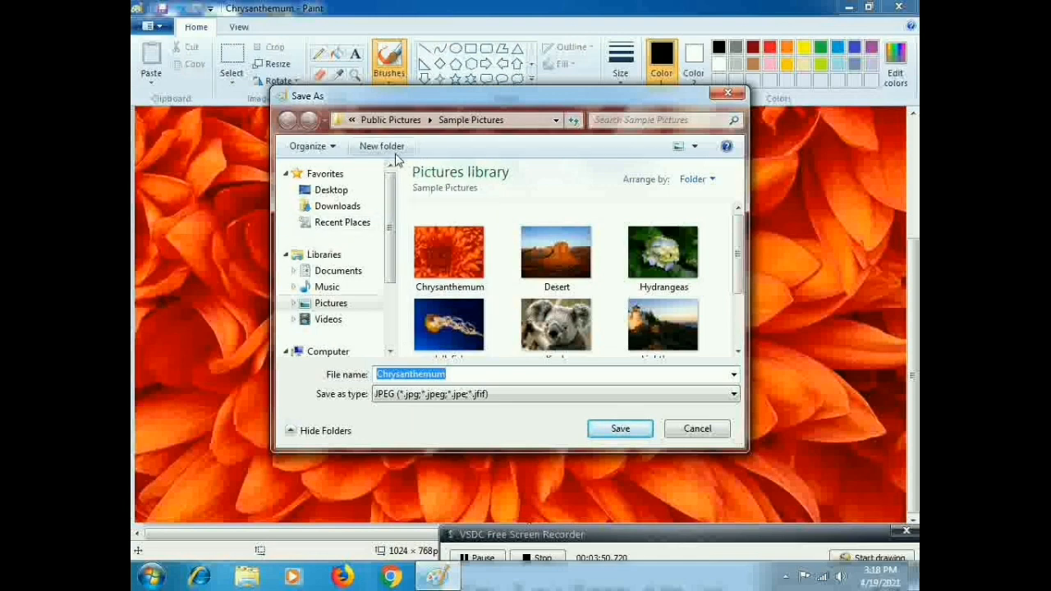
click(470, 376)
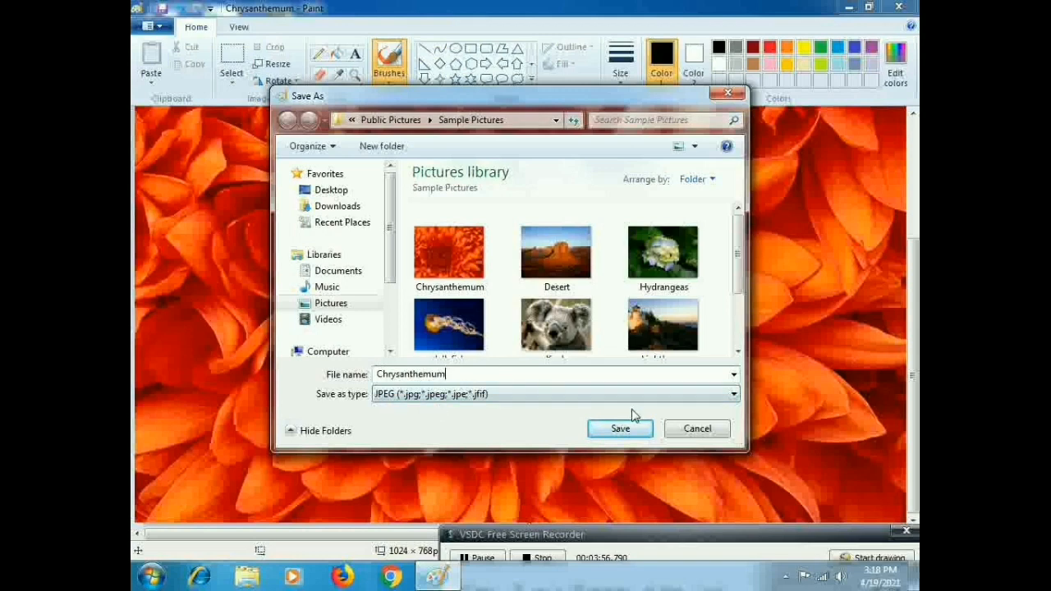
click(697, 395)
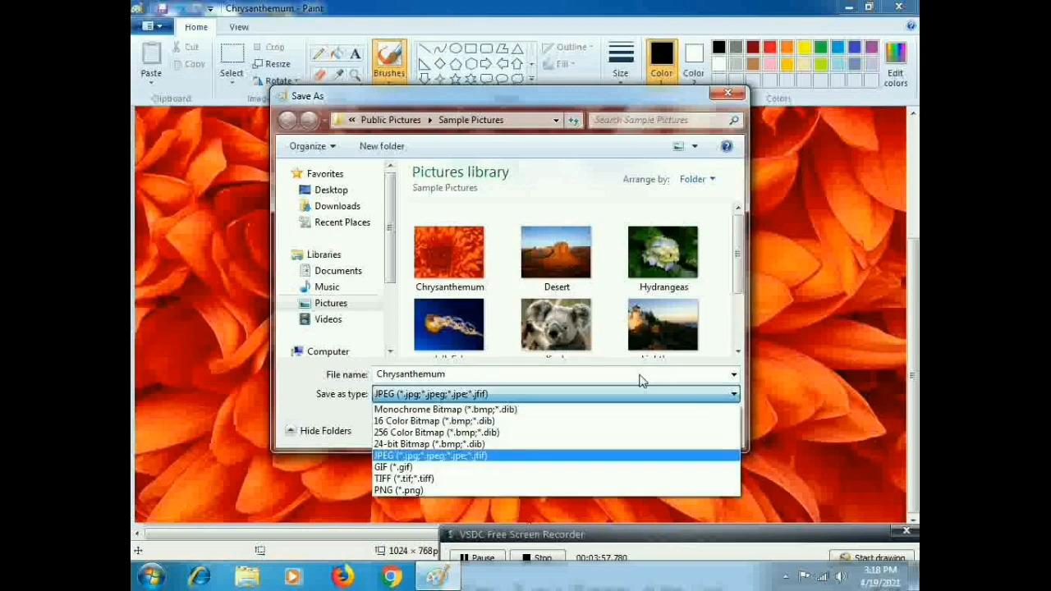
click(407, 457)
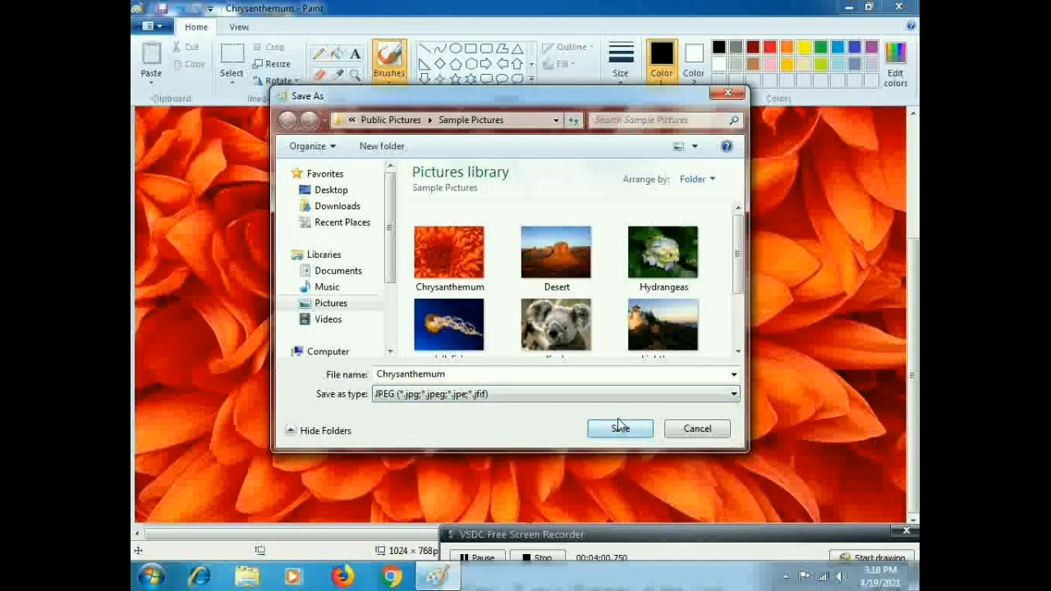
click(458, 370)
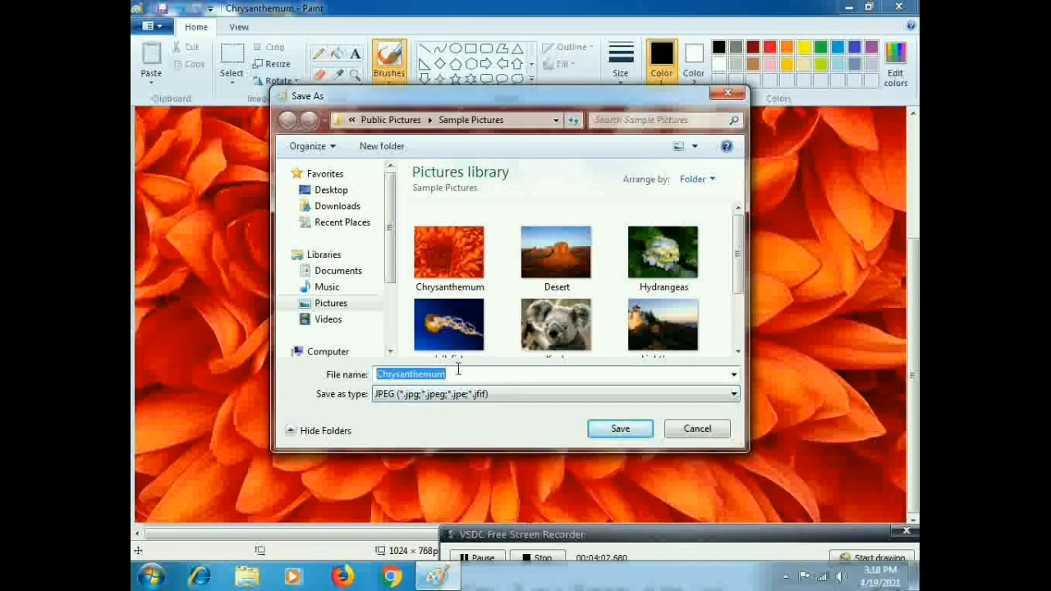
key(BackSpace)
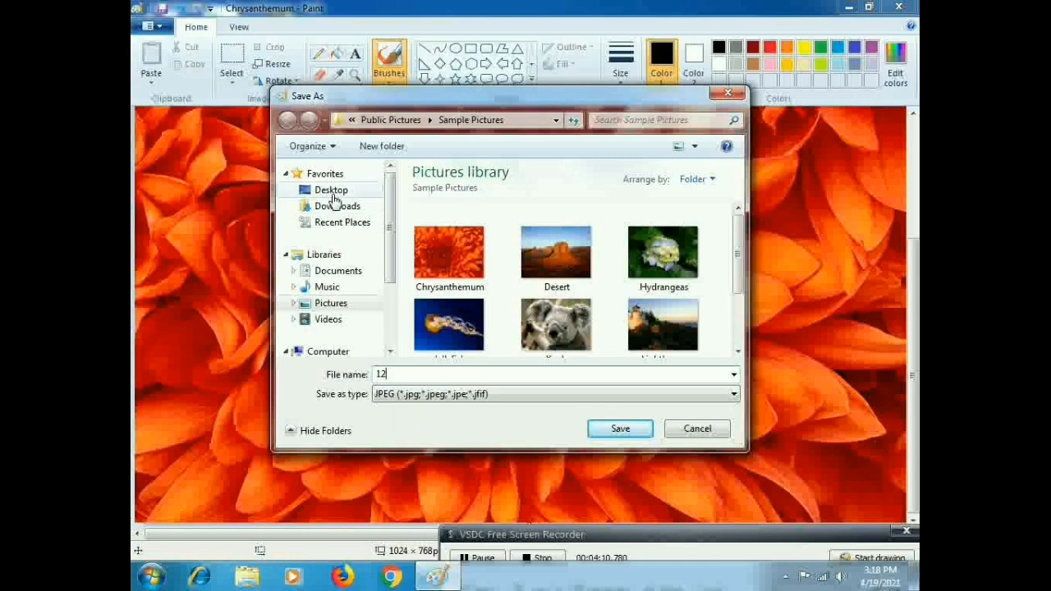
click(333, 195)
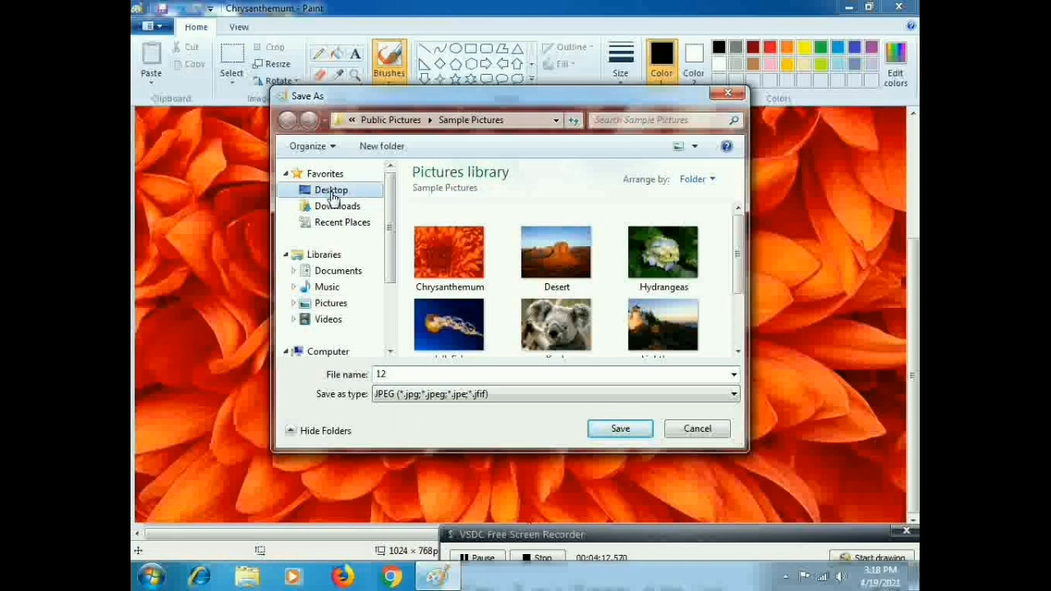
click(630, 429)
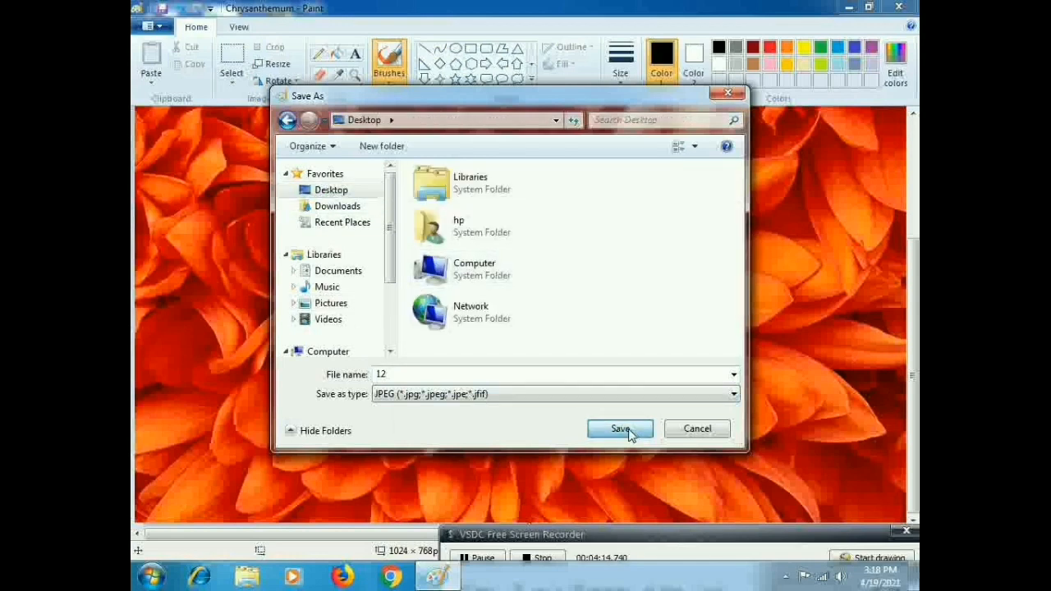
click(844, 11)
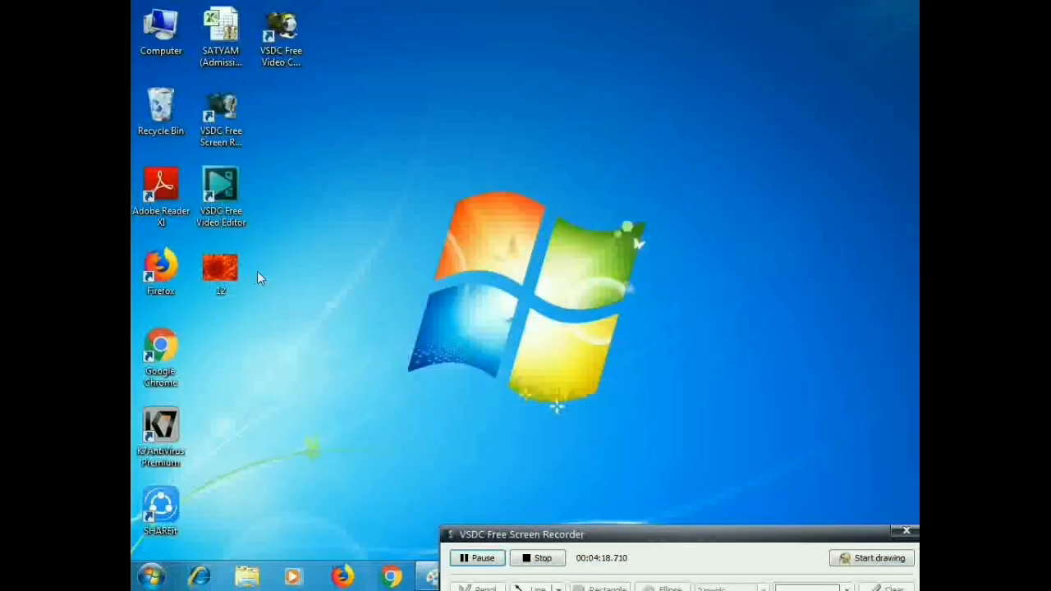
click(428, 577)
Step: Look at the print options and the Print dialog for the picture, and close the dialog without printing
click(156, 31)
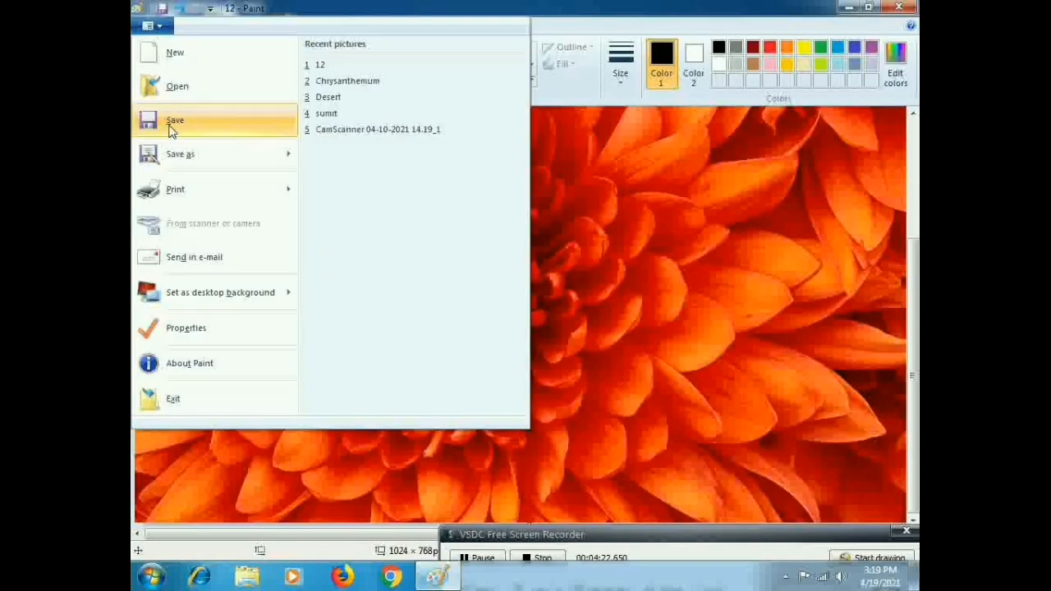
mouse_move(171, 202)
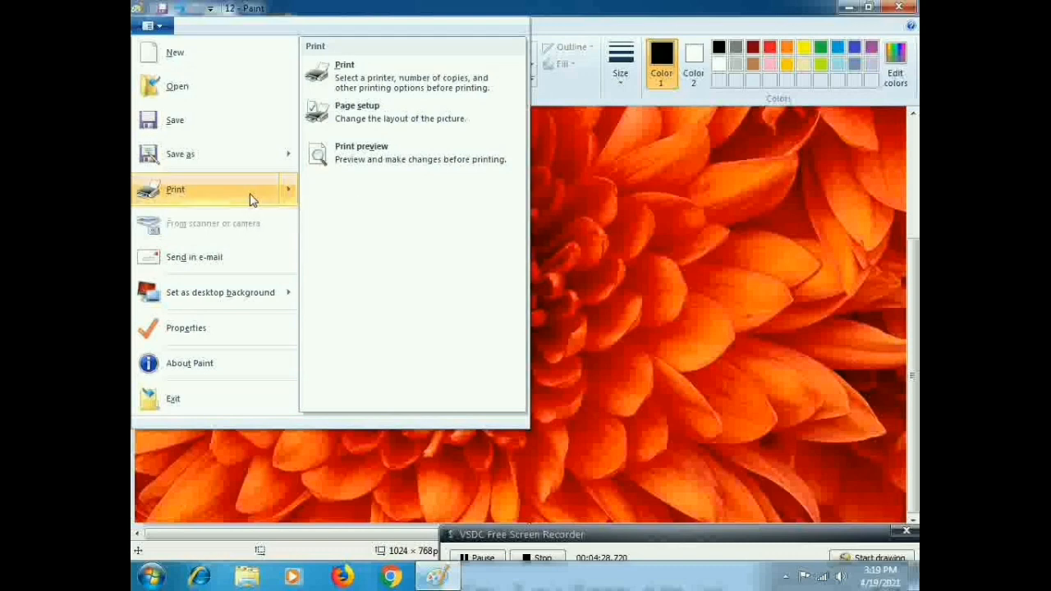
click(553, 202)
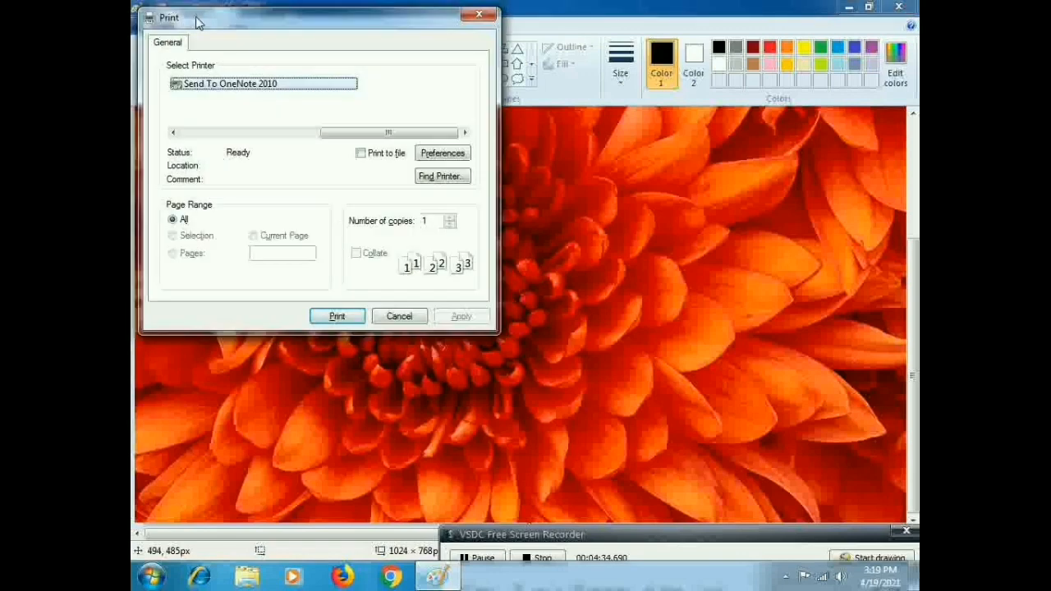
mouse_move(197, 23)
mouse_down()
mouse_move(234, 59)
mouse_move(238, 82)
mouse_up()
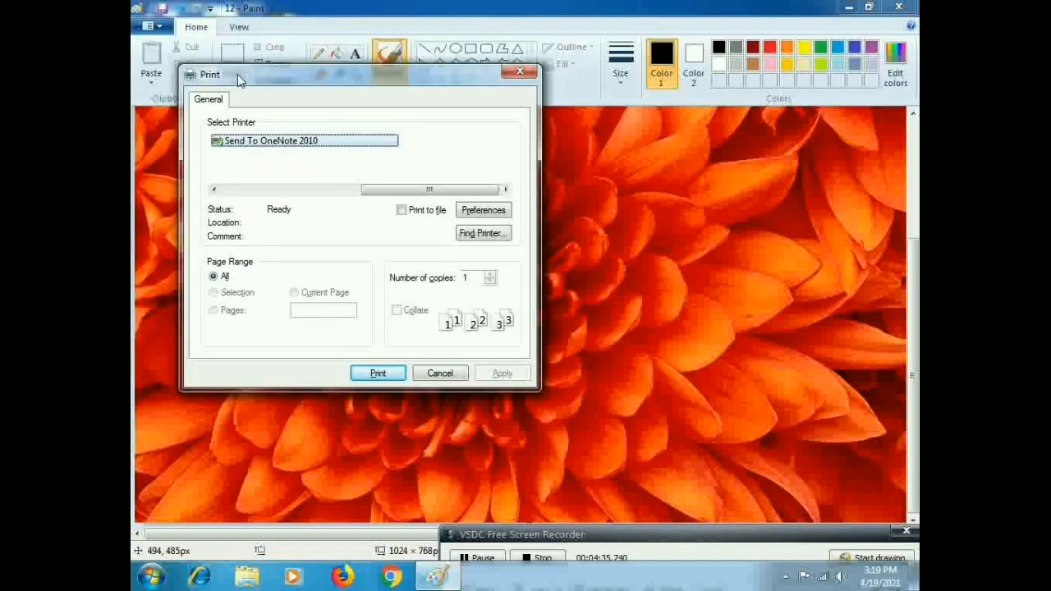
click(526, 76)
Step: Try to send the picture in an e-mail
click(155, 26)
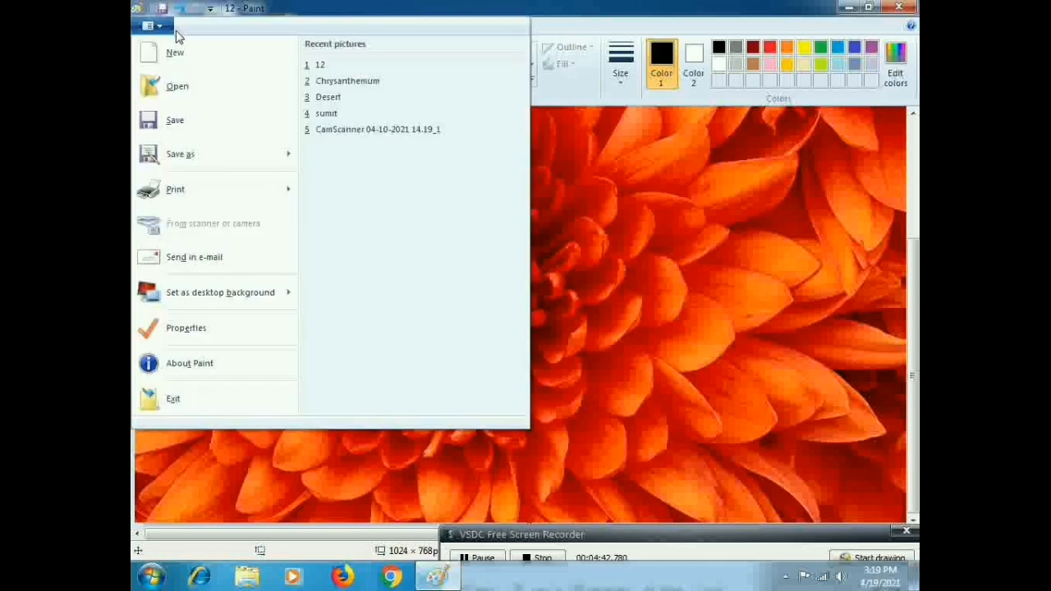
click(226, 261)
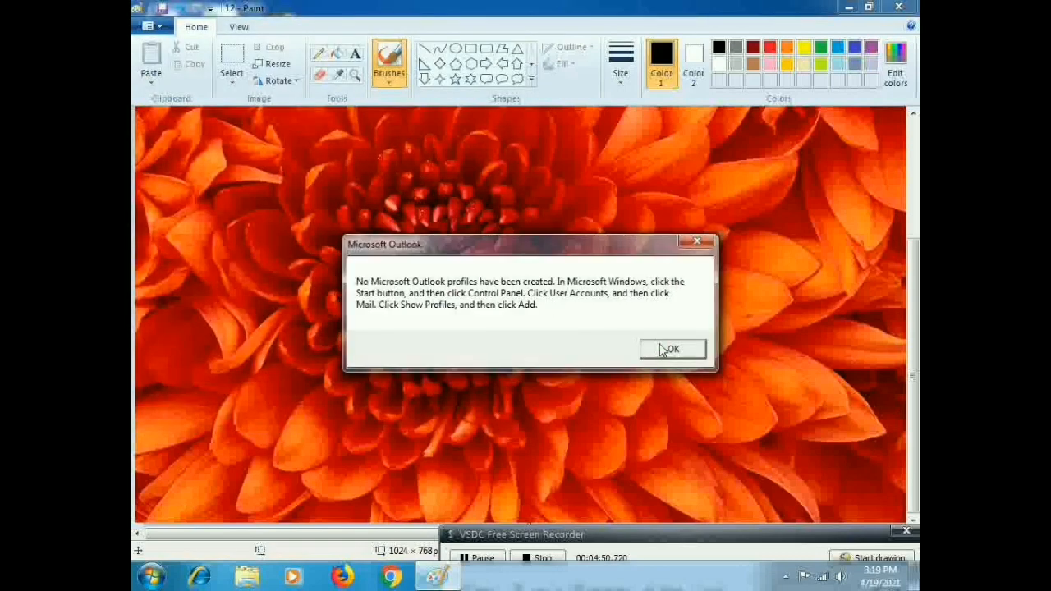
click(666, 348)
Step: Look at the options for setting the picture as the desktop background without applying one
click(151, 28)
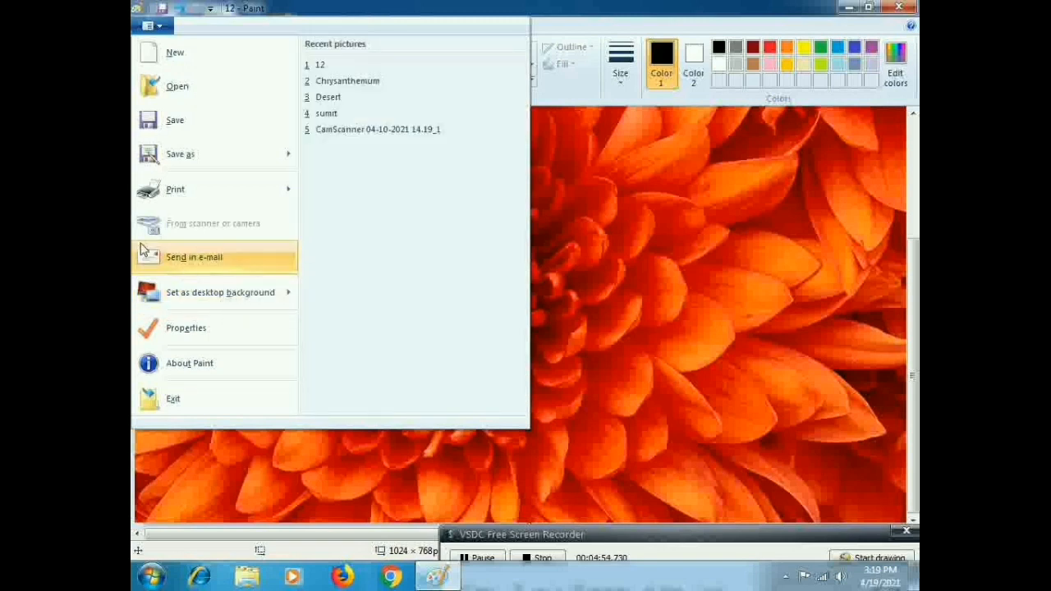
mouse_move(185, 289)
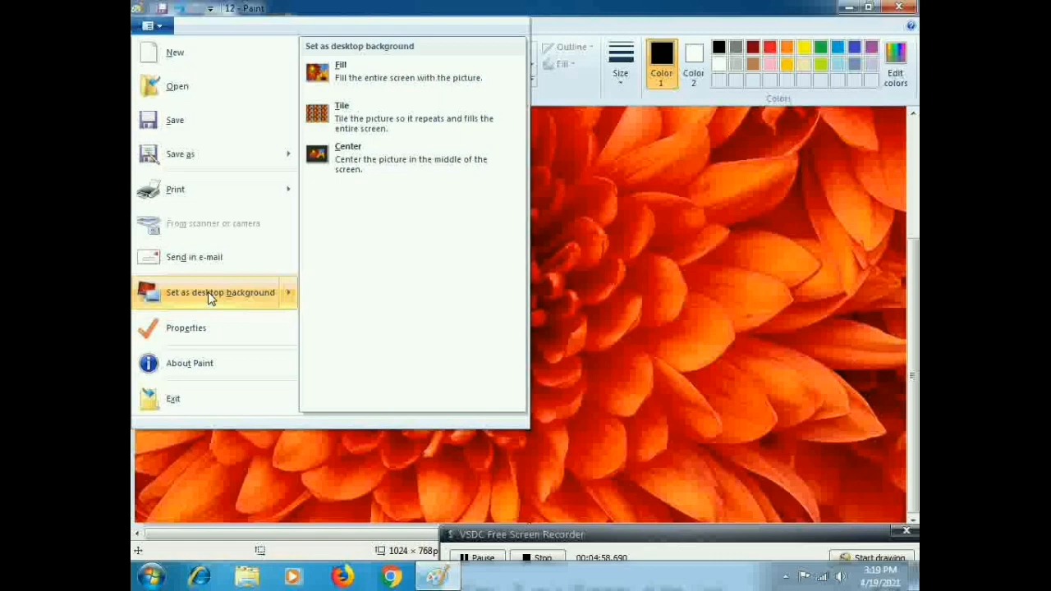
click(552, 275)
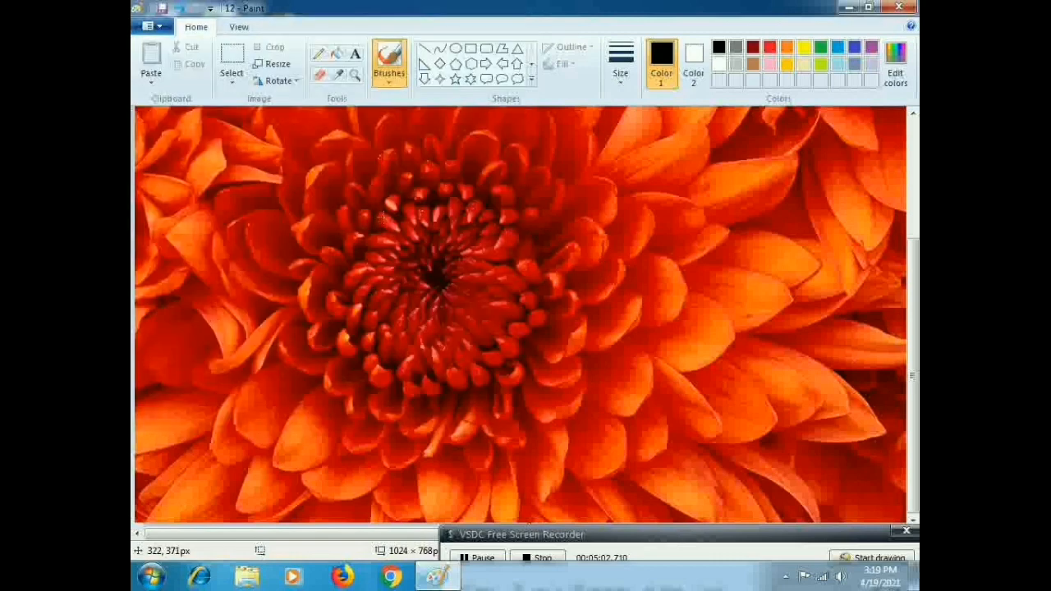
scroll(381, 220, up, 5)
scroll(386, 214, down, 5)
scroll(391, 208, up, 5)
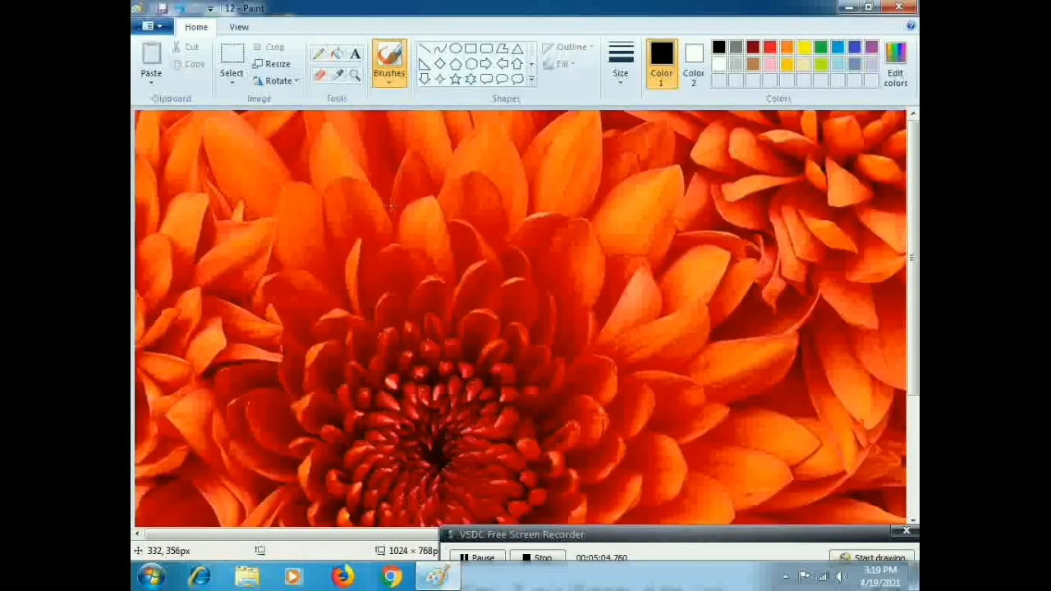
scroll(391, 207, down, 5)
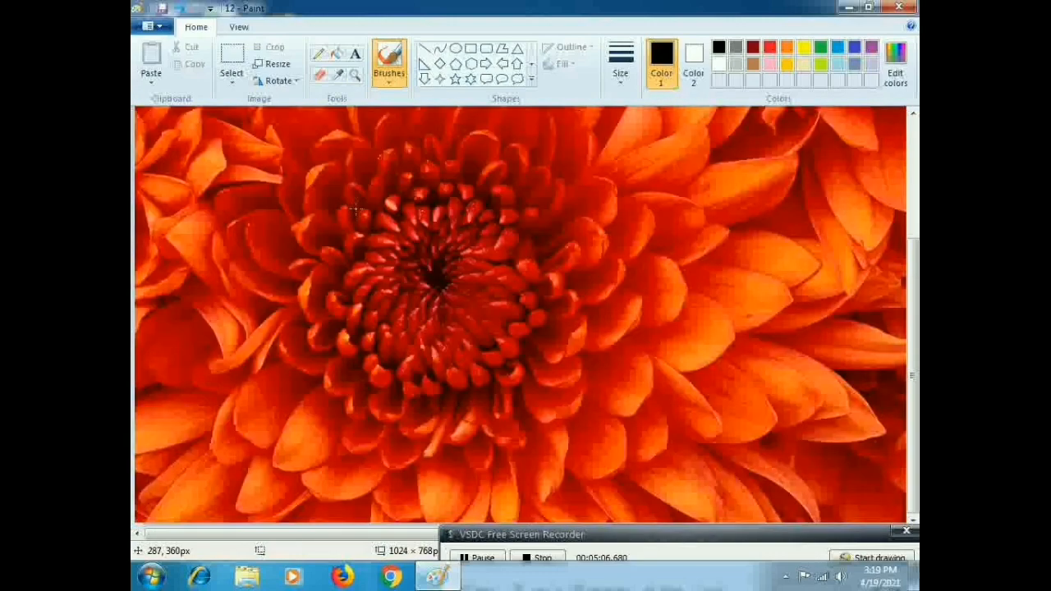
scroll(357, 211, up, 2)
click(152, 82)
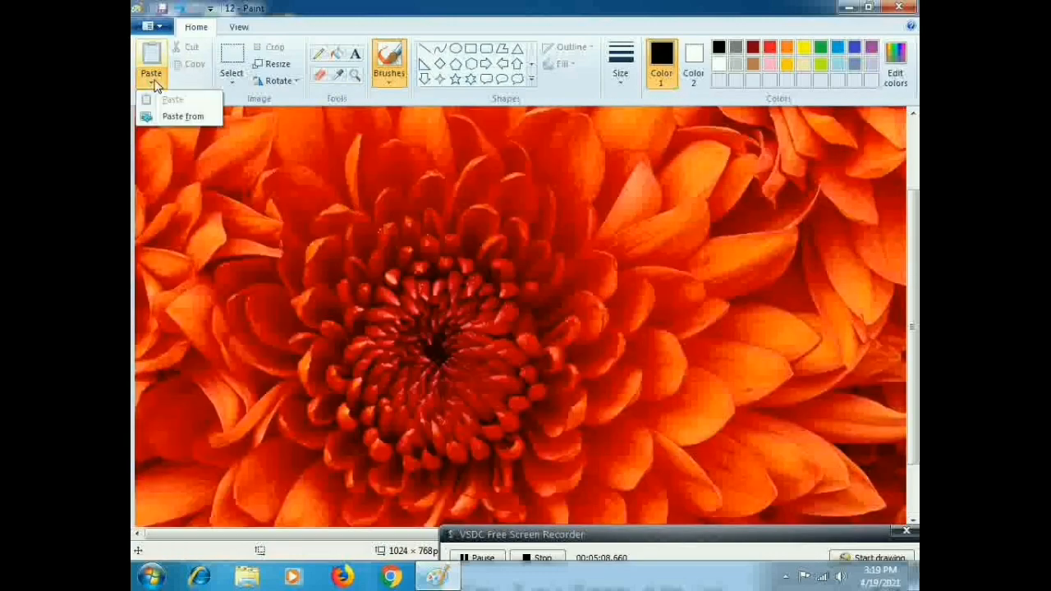
click(152, 25)
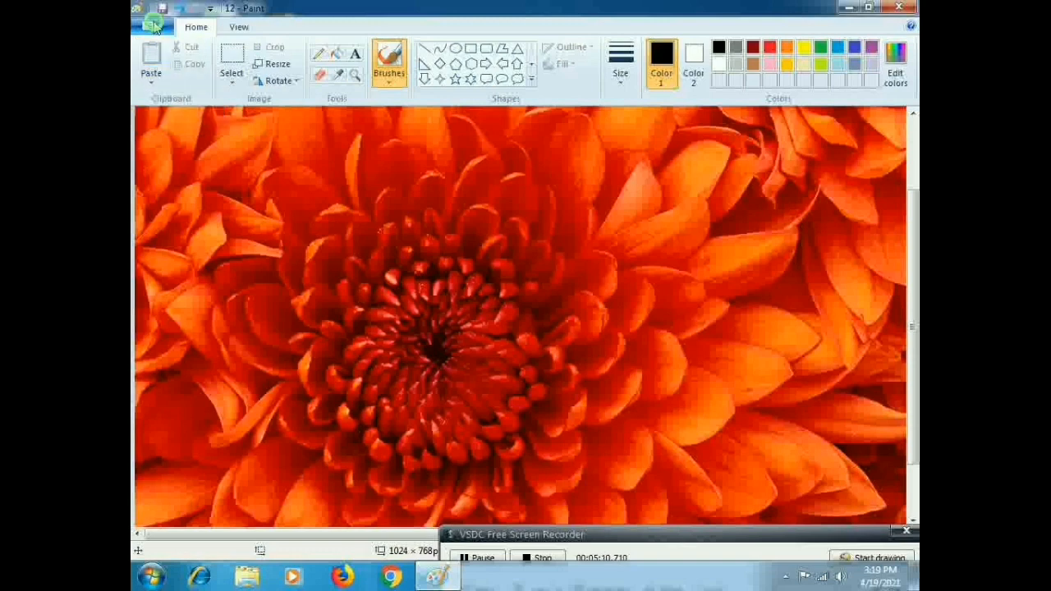
Step: View the picture's image properties, including file attributes, units, colors and dimensions, and close them unchanged
click(153, 24)
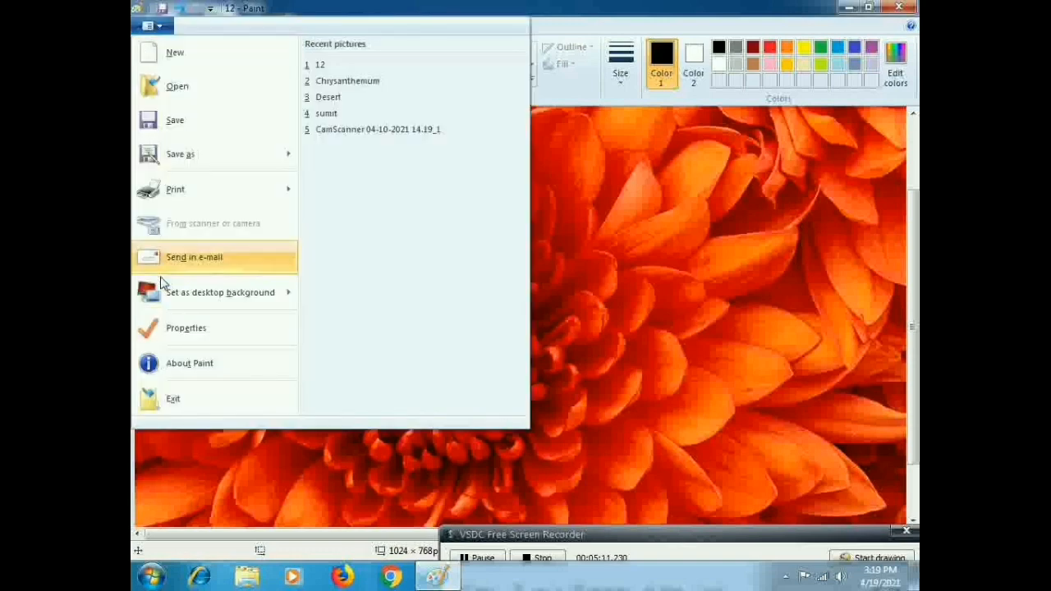
click(207, 332)
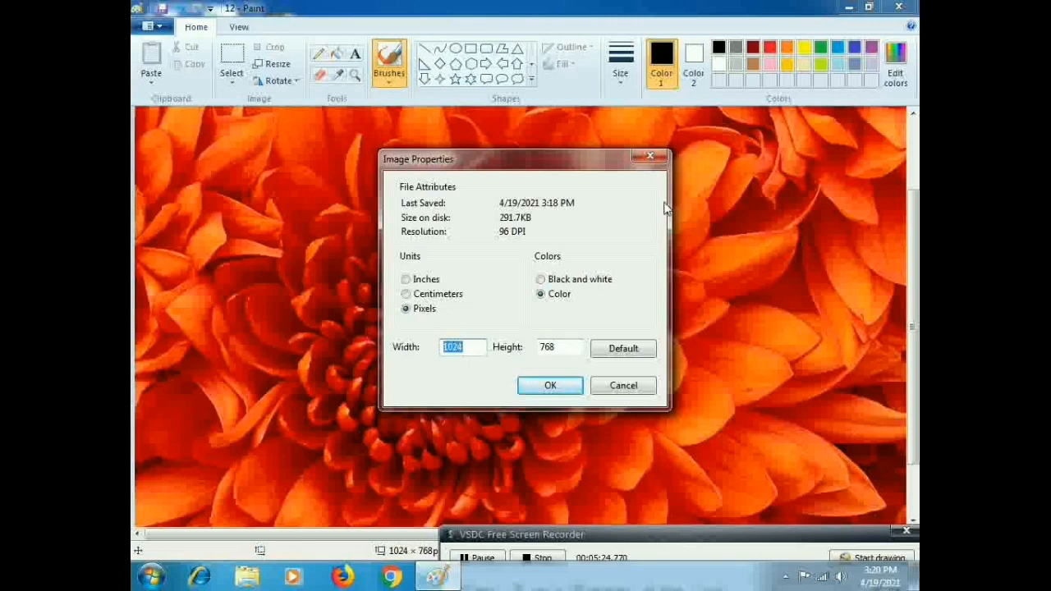
click(651, 156)
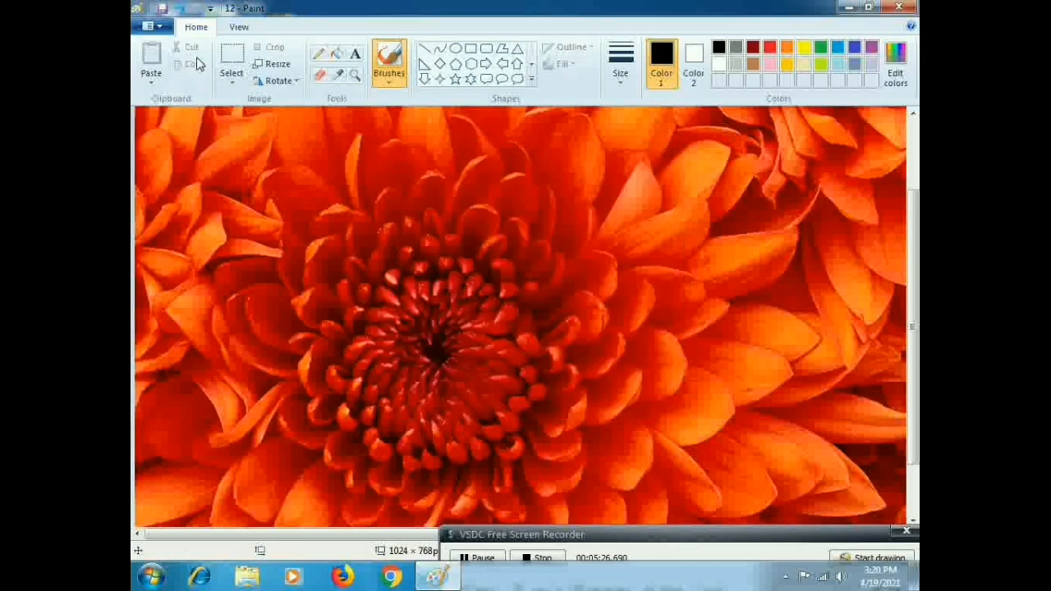
Step: View the About Paint version and license information, and close it
click(164, 28)
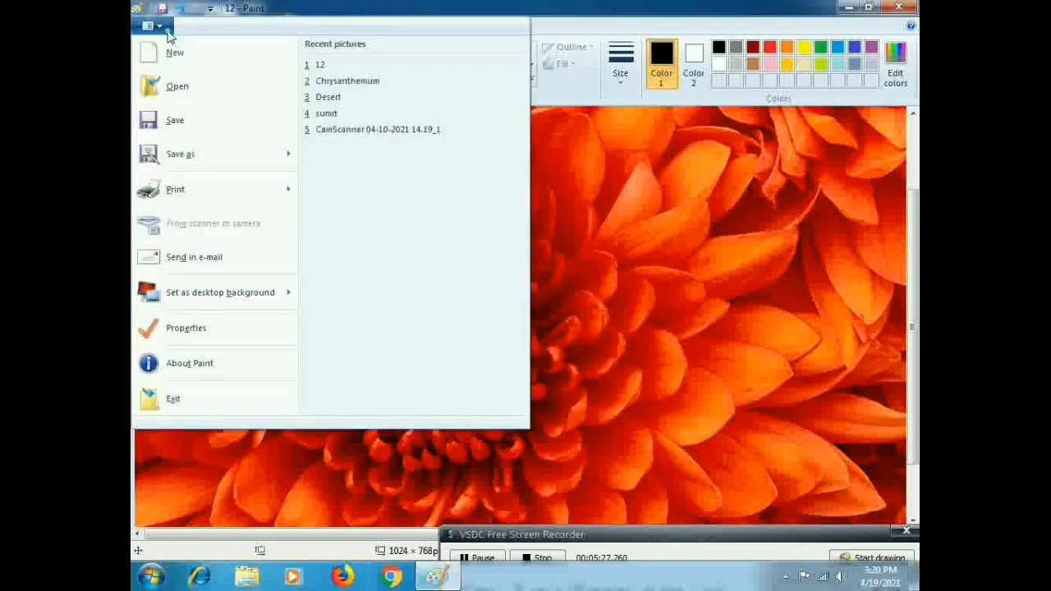
click(222, 375)
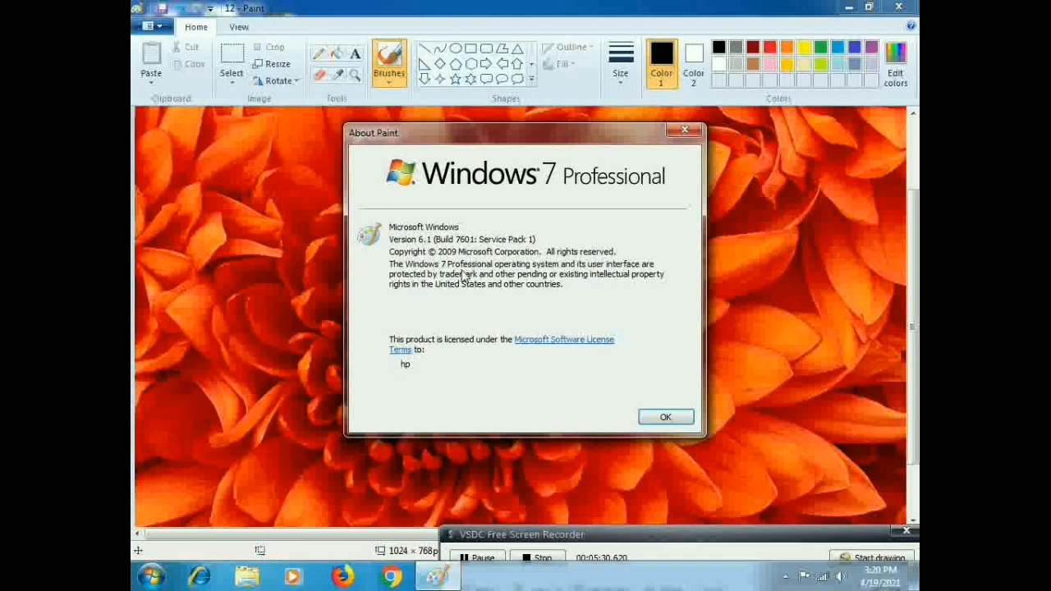
click(684, 130)
Step: Exit Paint and launch it again with a blank untitled canvas
click(152, 28)
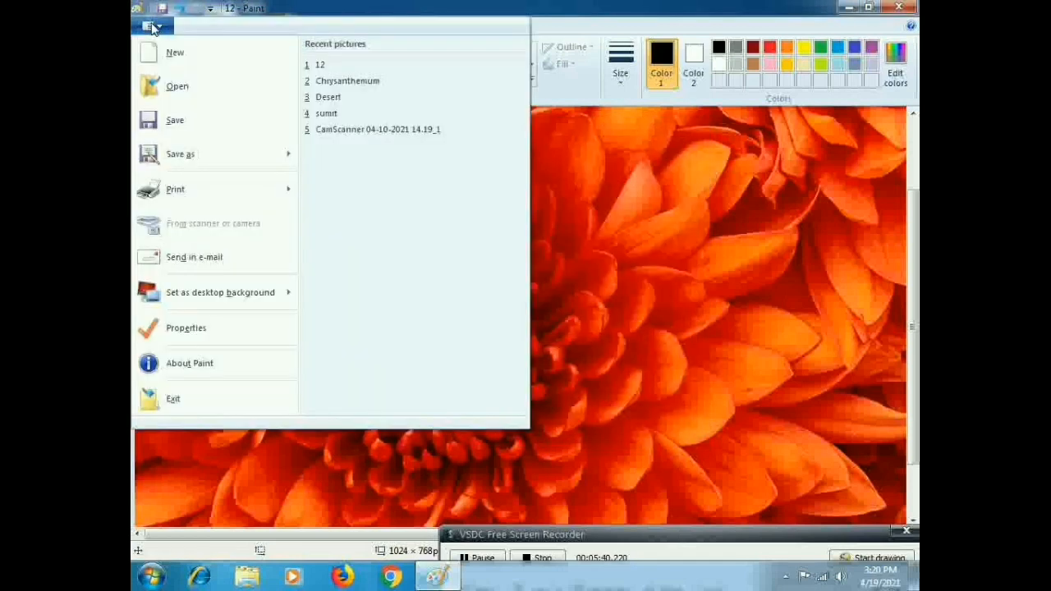
click(174, 400)
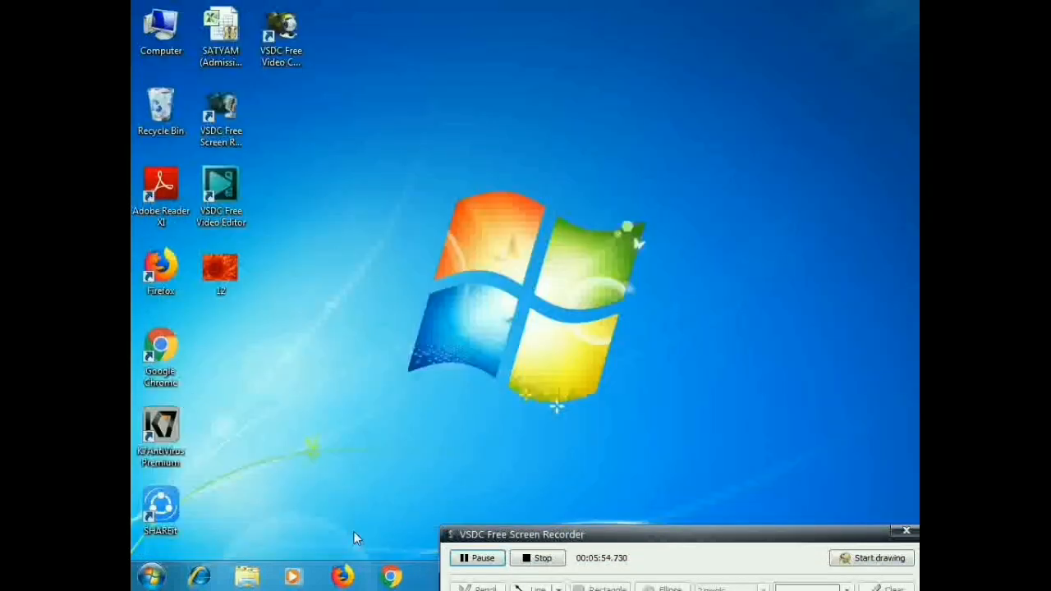
click(151, 577)
click(220, 281)
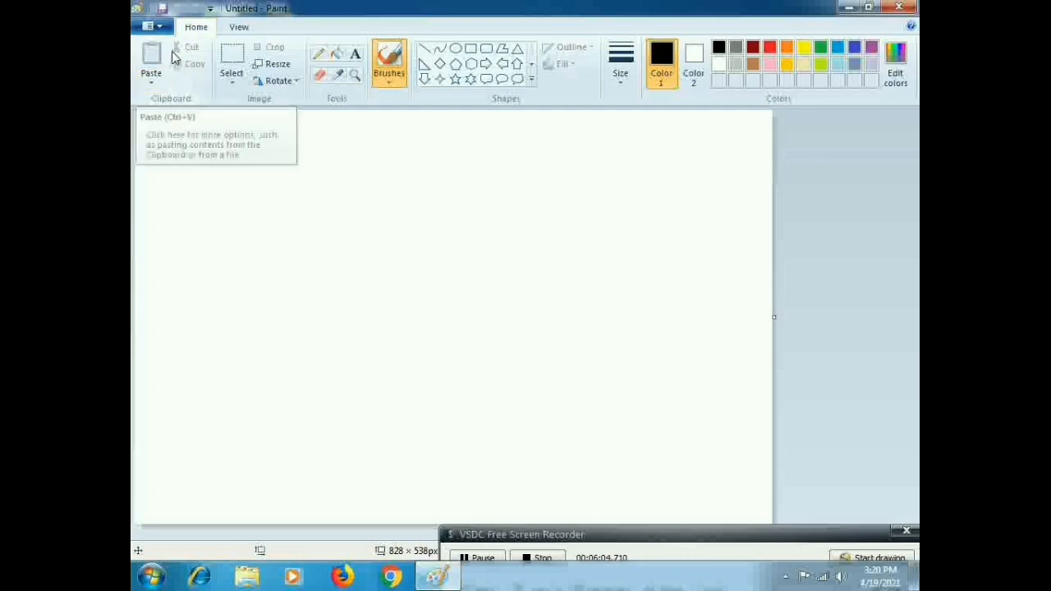
Step: Paint a small black brush dot near the canvas's upper-left corner and draw a black ellipse about 143 × 129 px in the upper middle
click(177, 177)
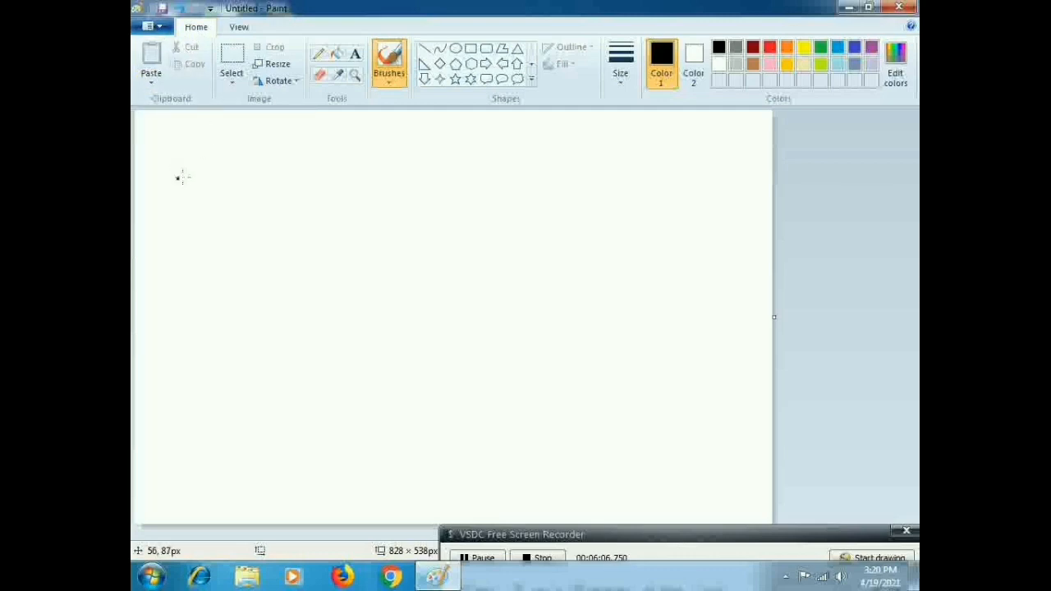
click(454, 50)
drag(342, 148, 453, 247)
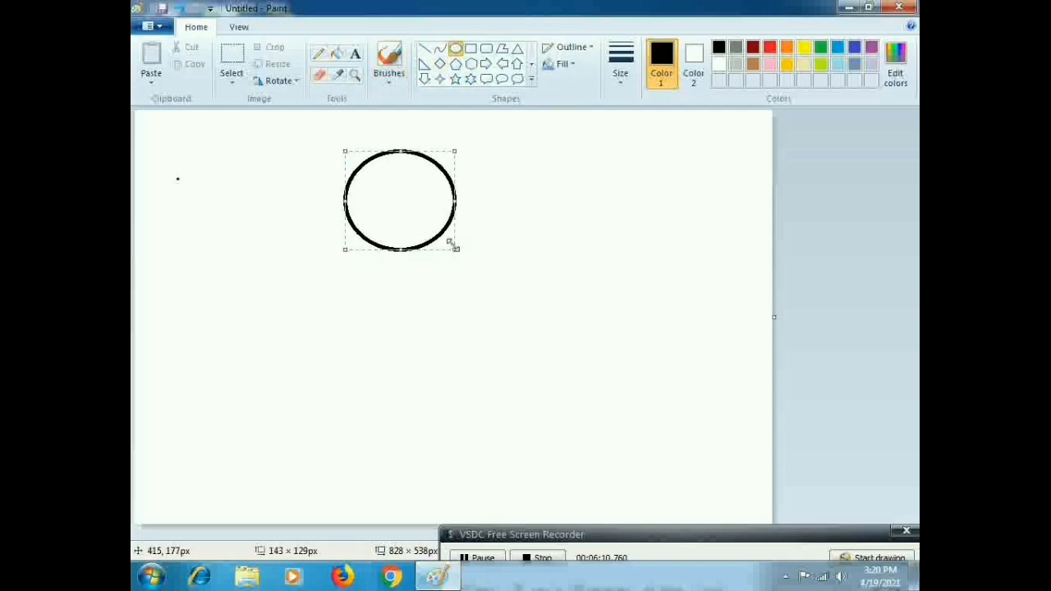
click(377, 277)
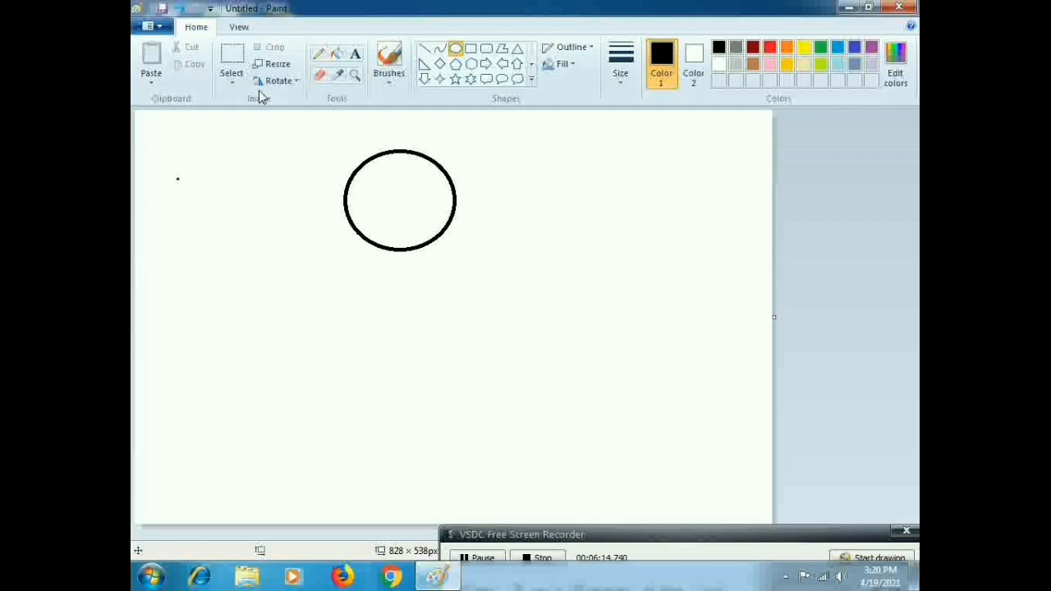
Step: Select the black circle with a rectangular selection of about 247 × 189 px, copy it and deselect it
click(233, 75)
click(251, 117)
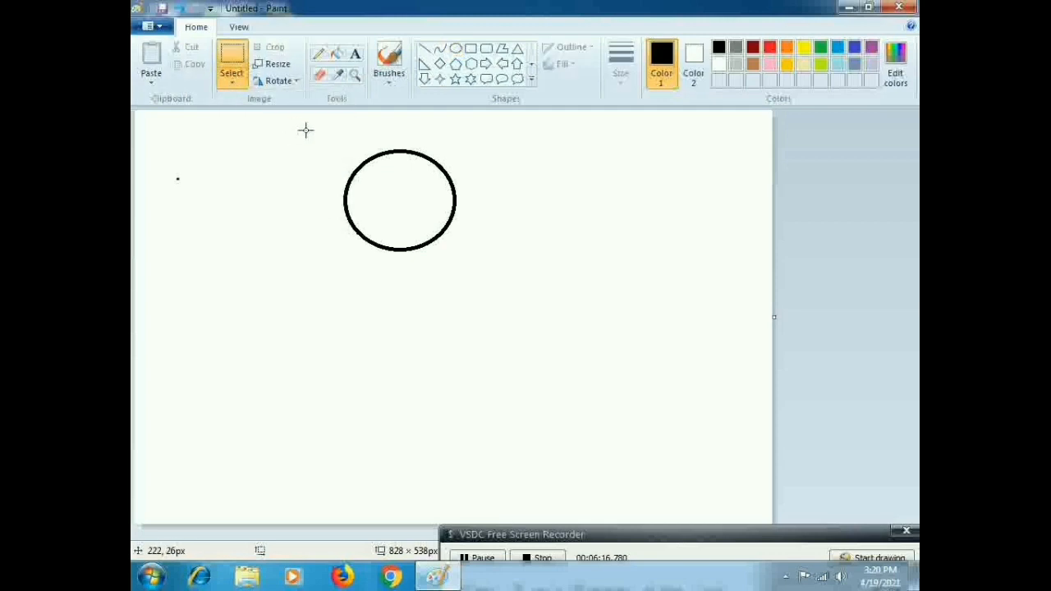
drag(305, 130, 495, 276)
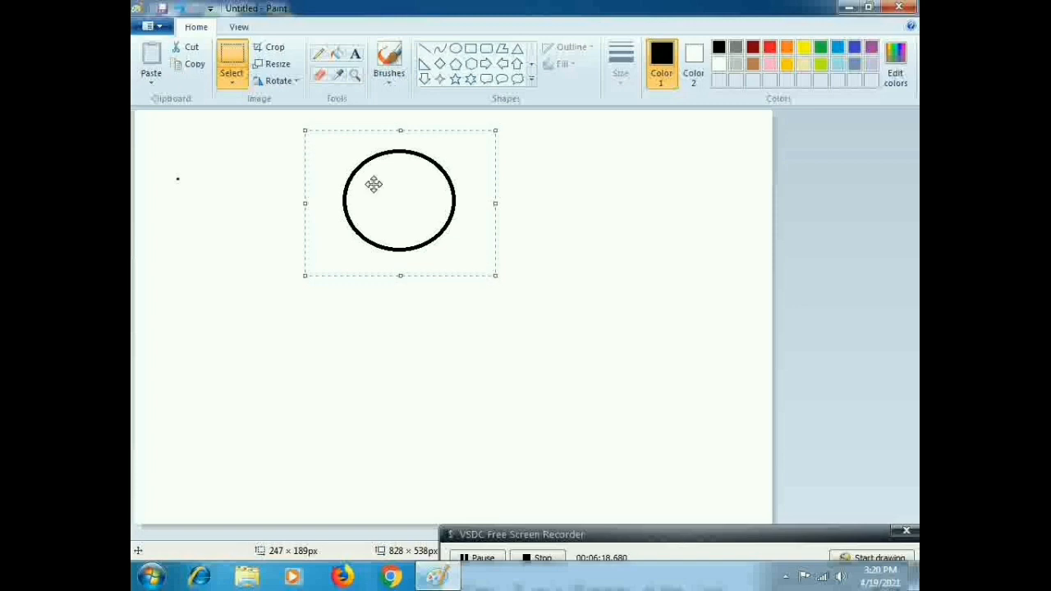
click(194, 66)
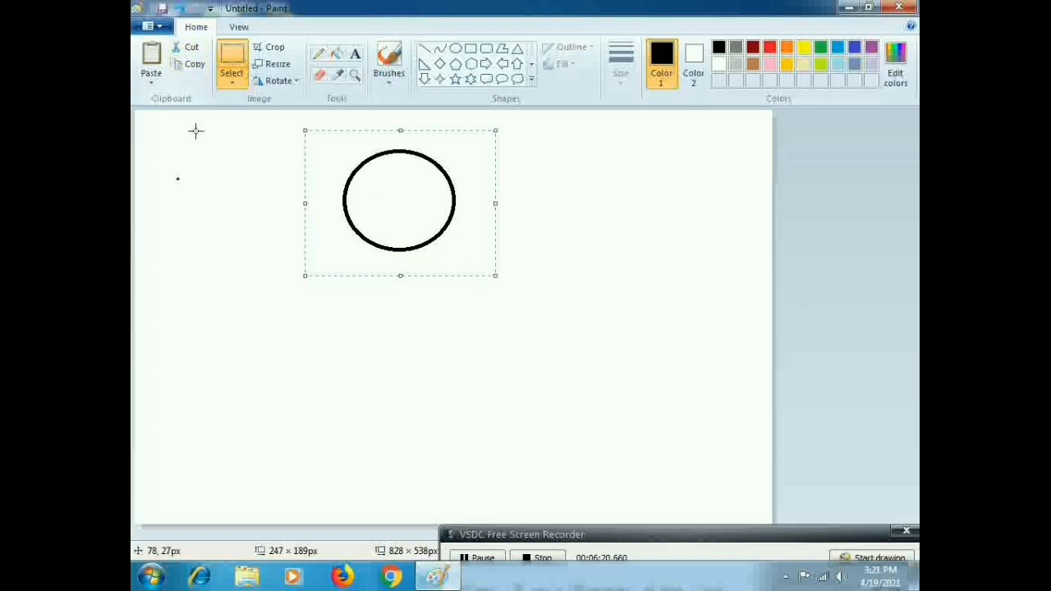
click(202, 261)
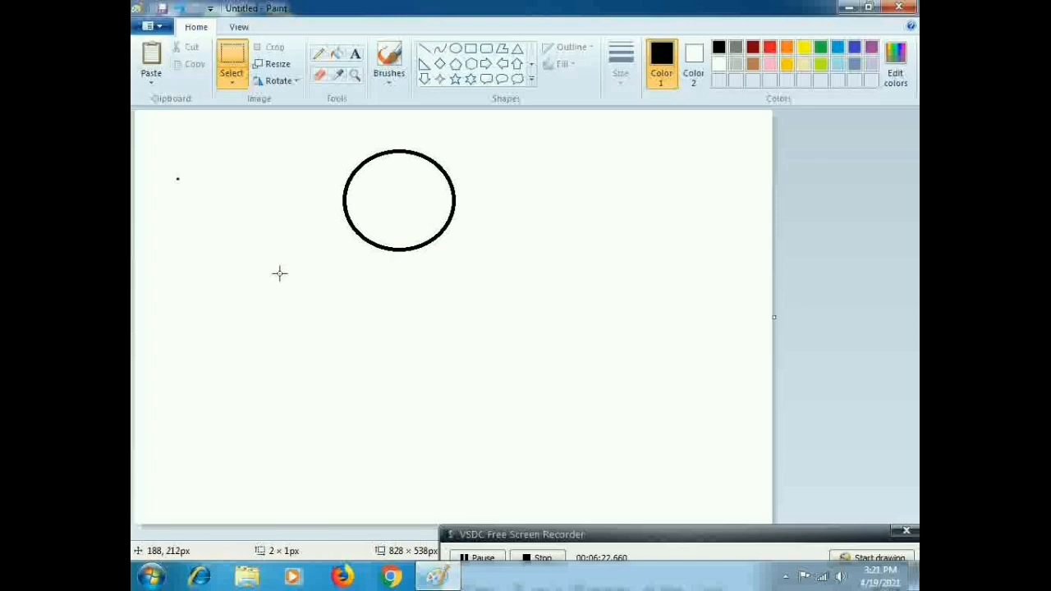
Step: Paste the copied circle and move it to just left of the original circle
right_click(237, 277)
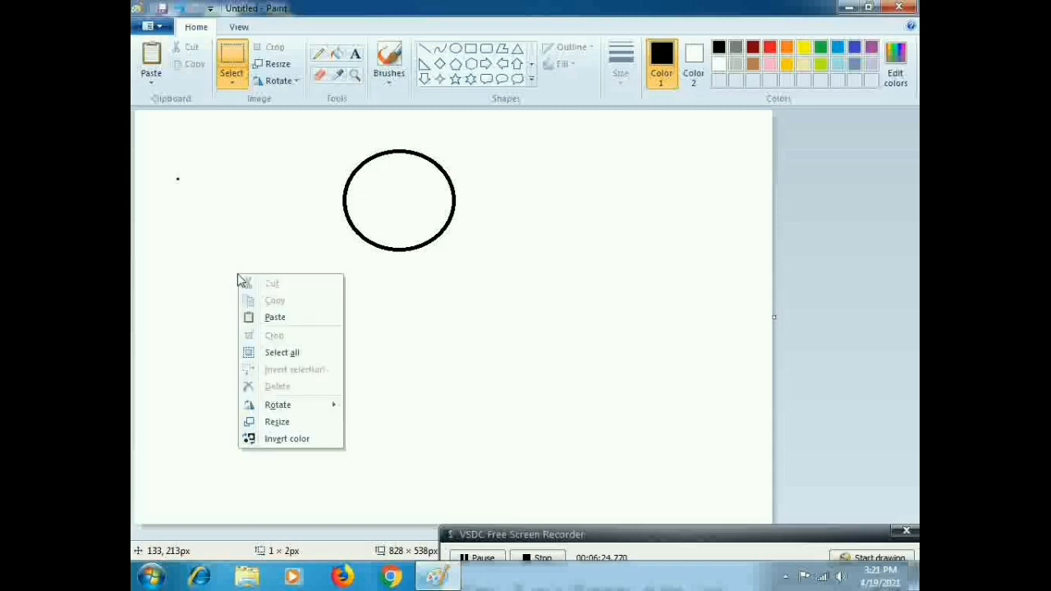
click(275, 318)
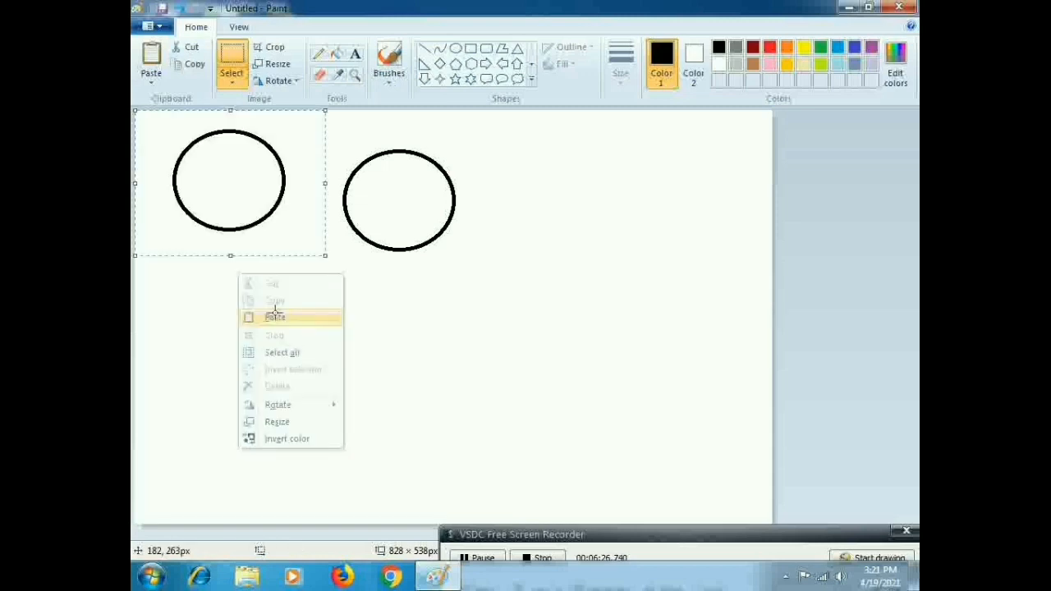
drag(294, 238, 307, 291)
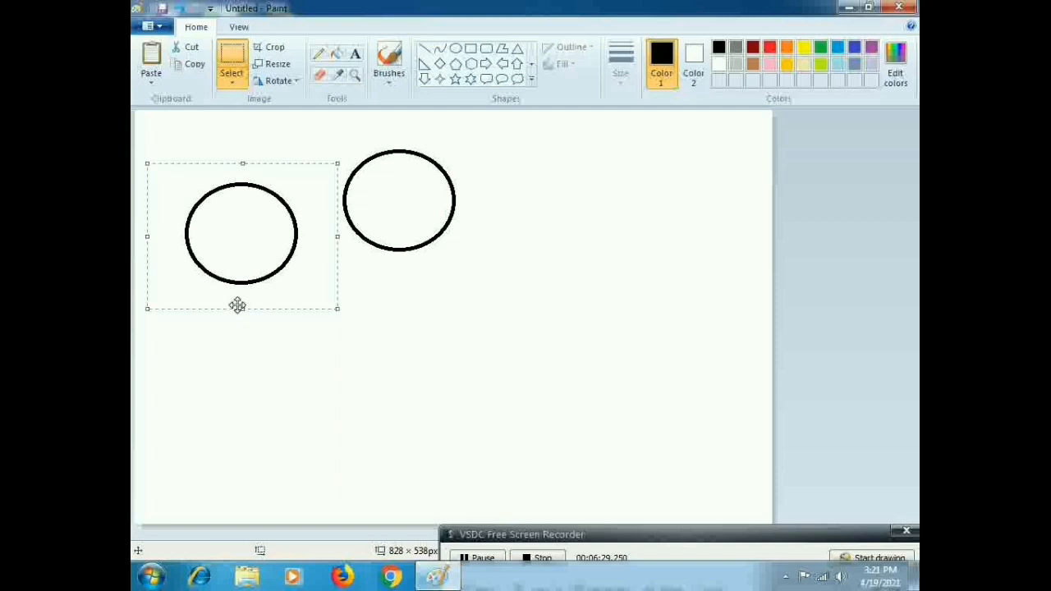
Step: Paste two more copies of the circle, placing one below the original and one below the first copy
click(151, 75)
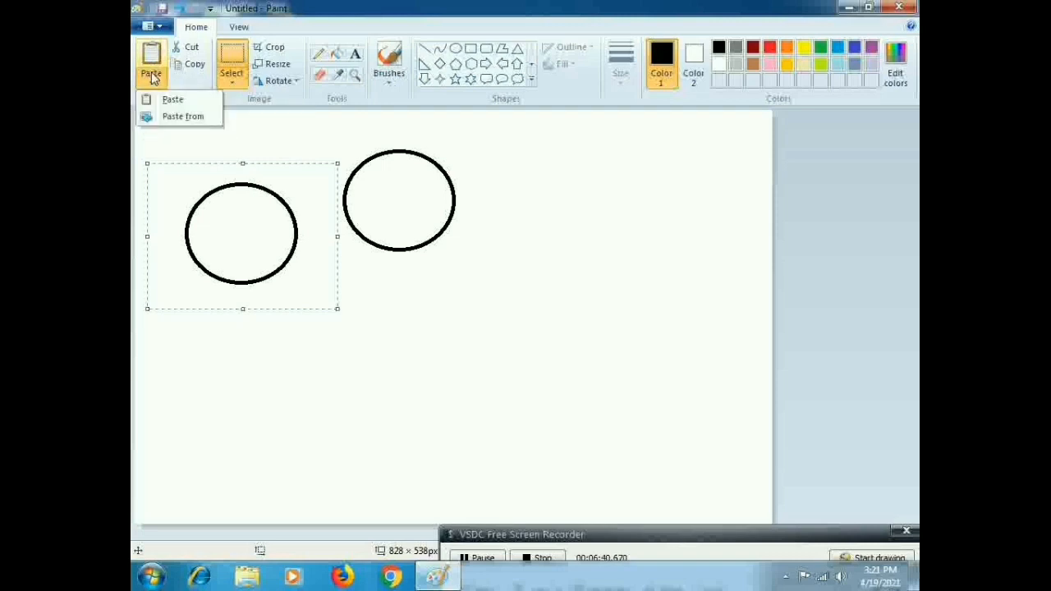
click(168, 99)
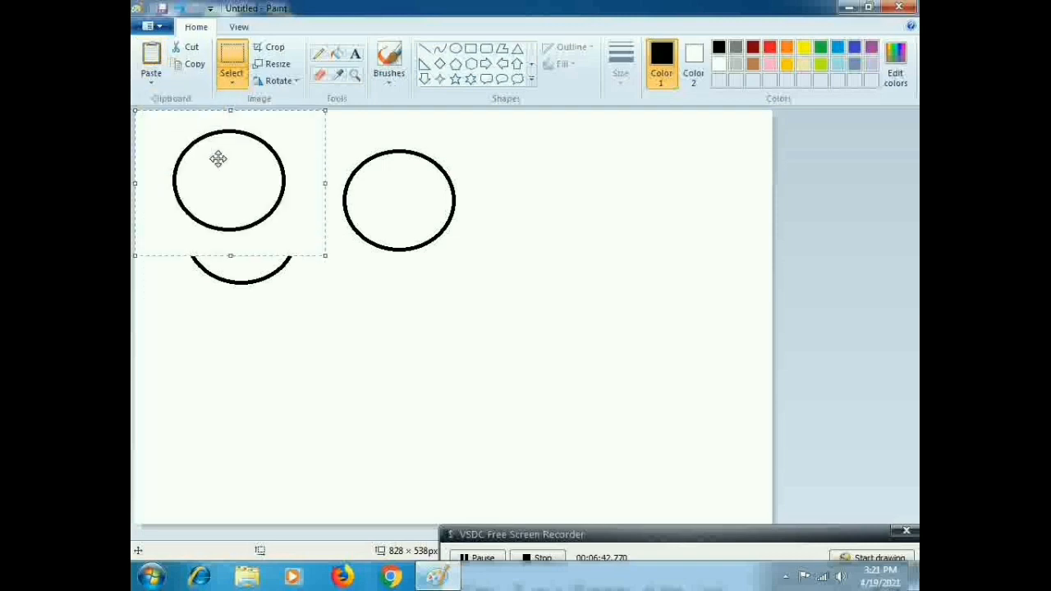
drag(216, 157, 404, 279)
click(151, 74)
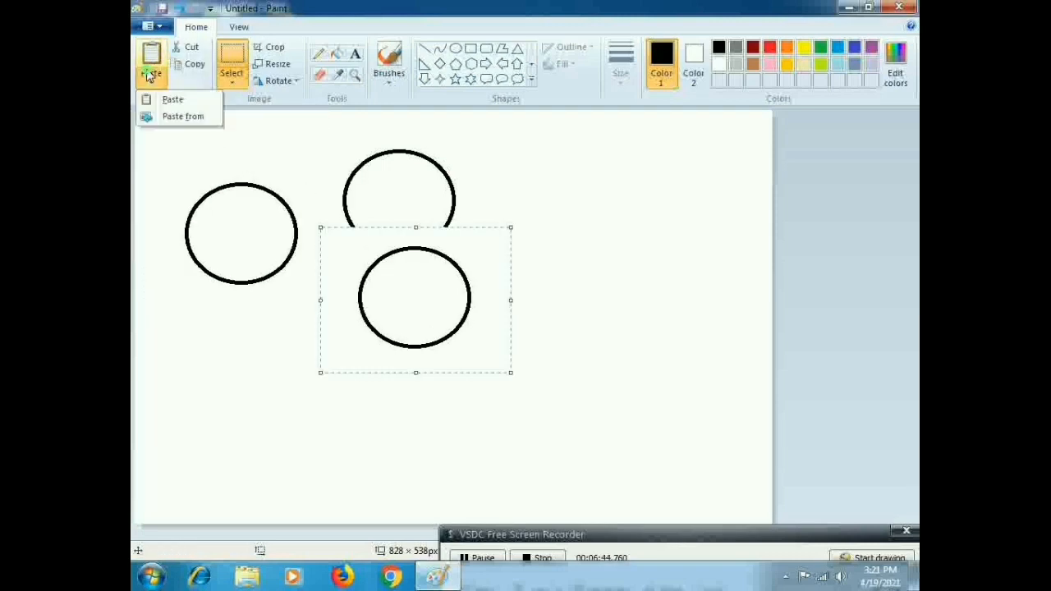
click(167, 99)
drag(268, 192, 281, 386)
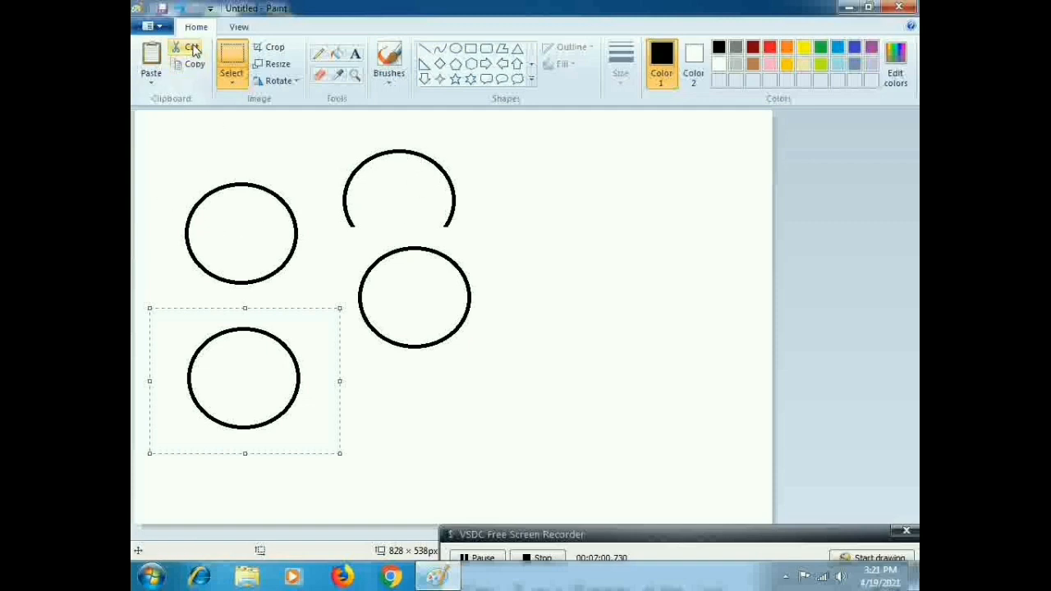
Step: Select all four circles with a rectangular selection of about 440 × 396 px, copy them and delete them from the canvas
click(224, 65)
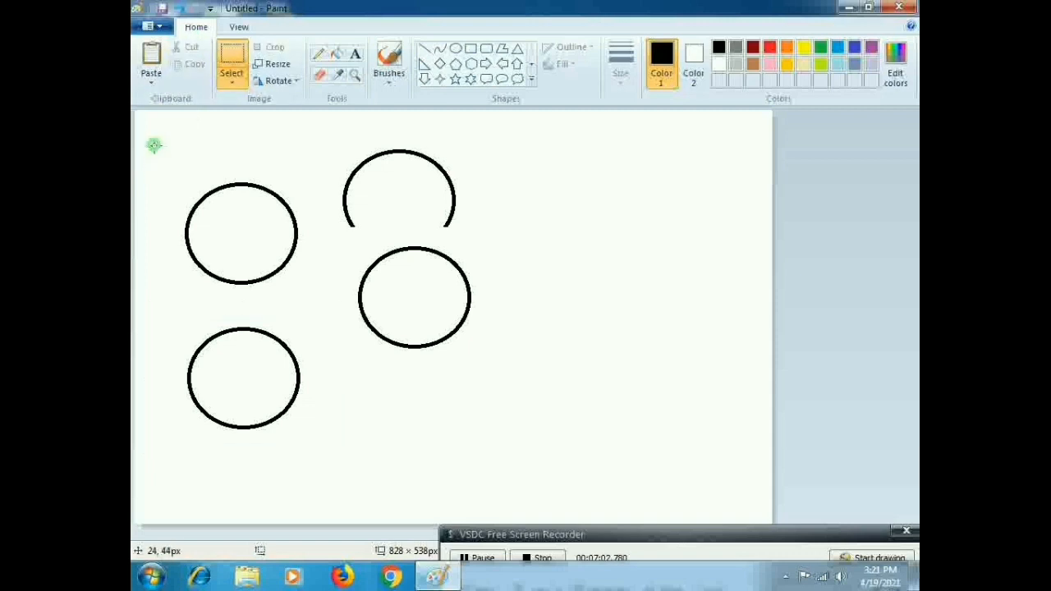
drag(154, 144, 492, 448)
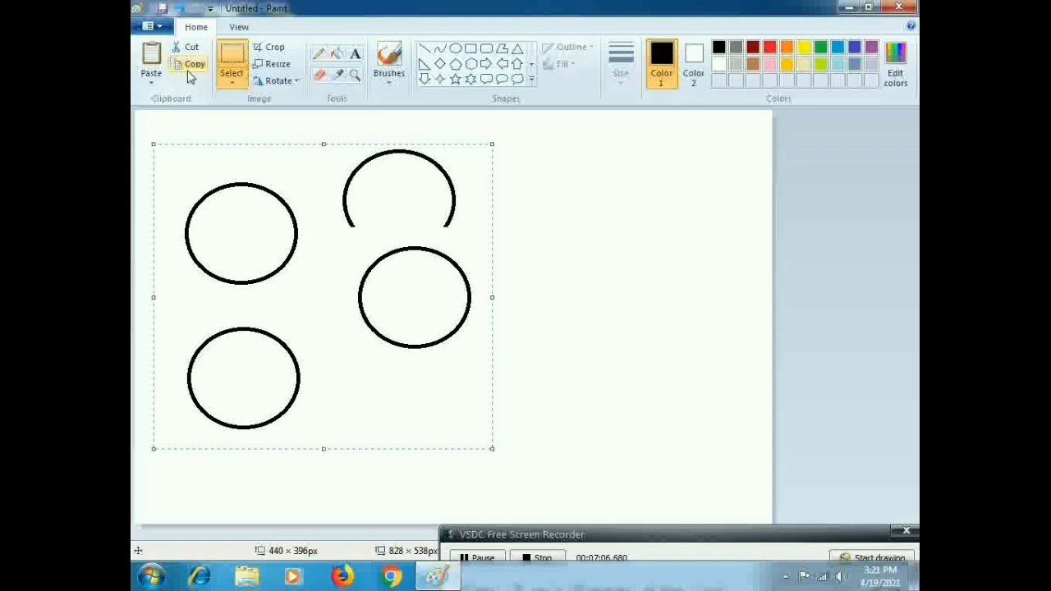
click(191, 66)
key(Delete)
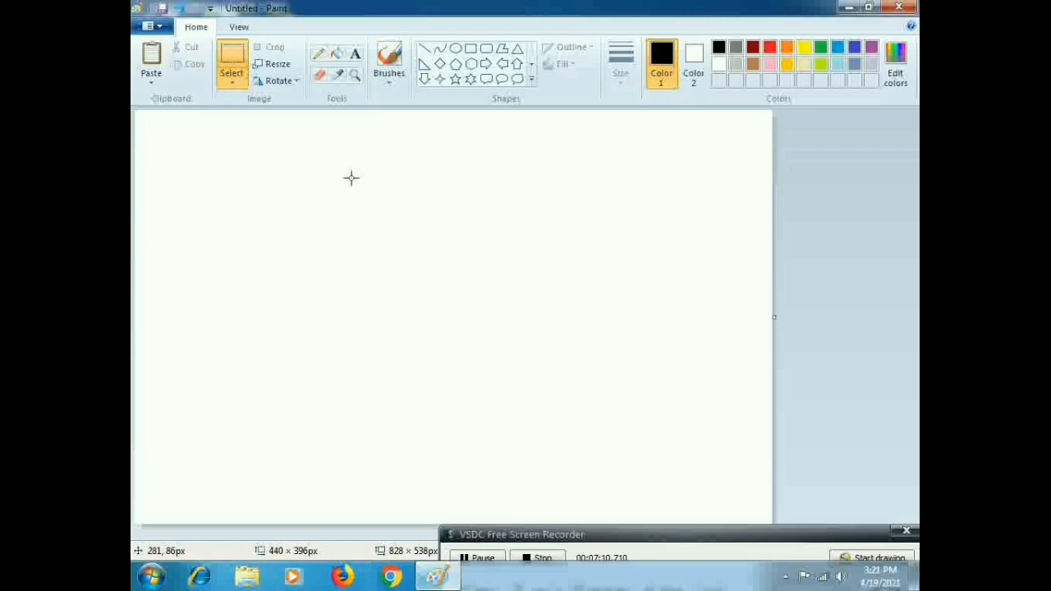
Step: Paste the copied group of four circles back, place it in the canvas's upper-left area and deselect it
click(157, 77)
click(165, 100)
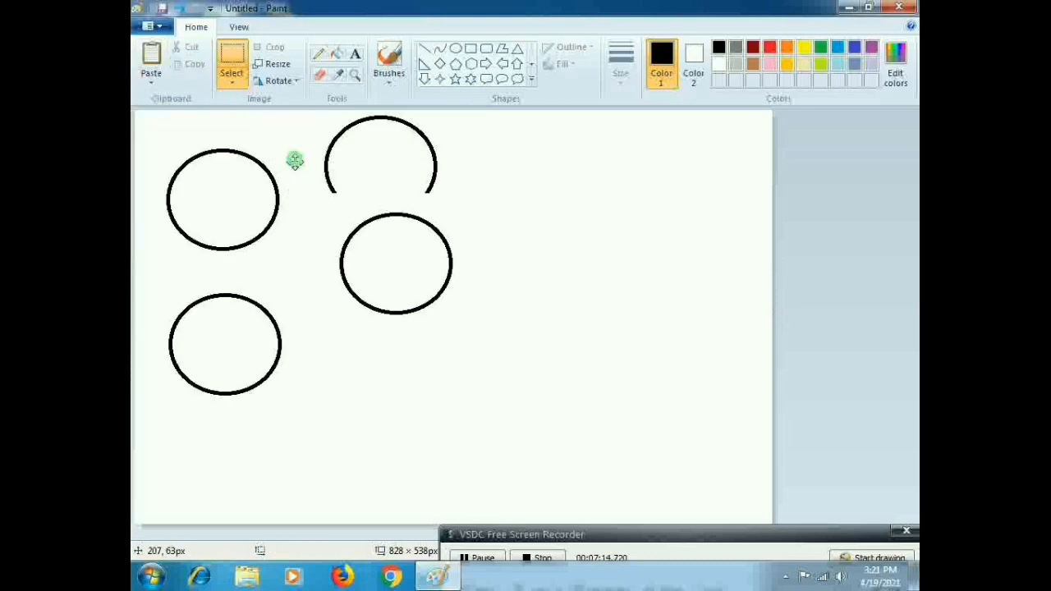
mouse_move(295, 160)
mouse_down()
mouse_move(540, 211)
mouse_move(584, 202)
mouse_move(363, 215)
mouse_move(279, 158)
mouse_up()
click(502, 177)
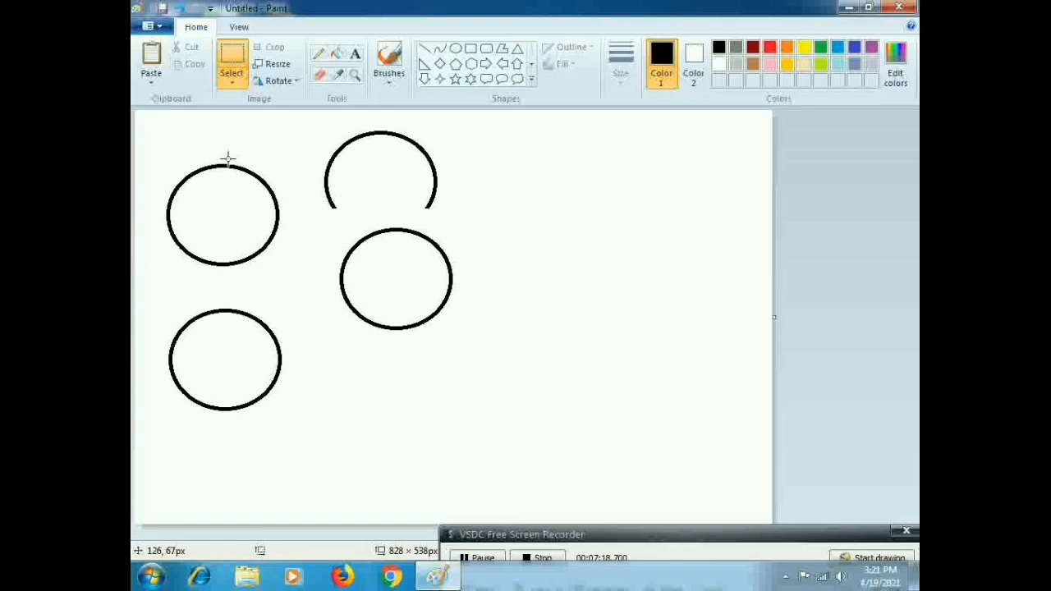
Step: Copy the broken upper circle with a selection of about 224 × 150 px and paste it to the right of the group
drag(293, 116, 466, 232)
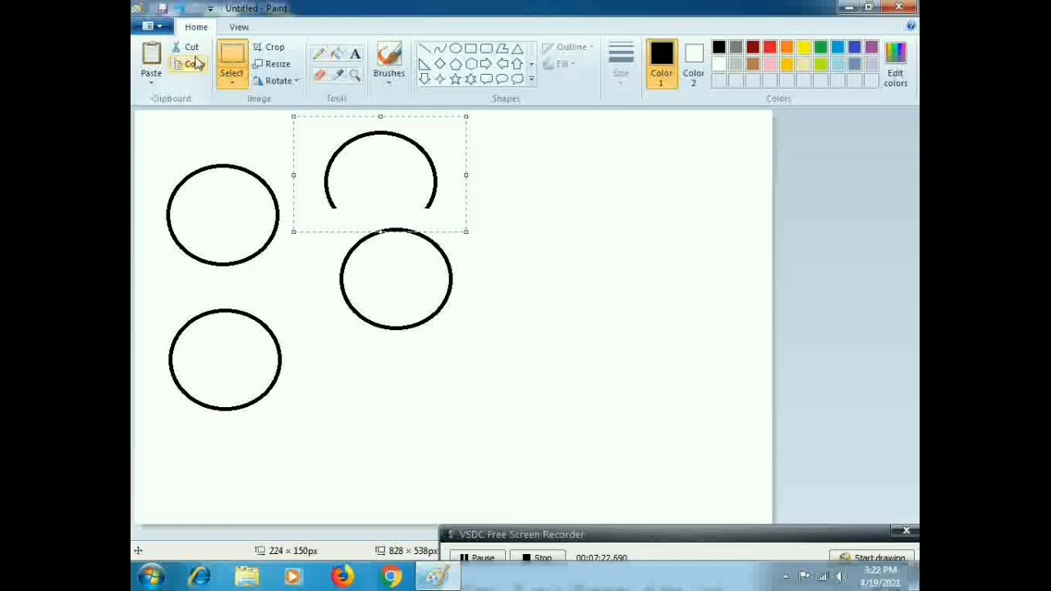
click(196, 72)
click(602, 270)
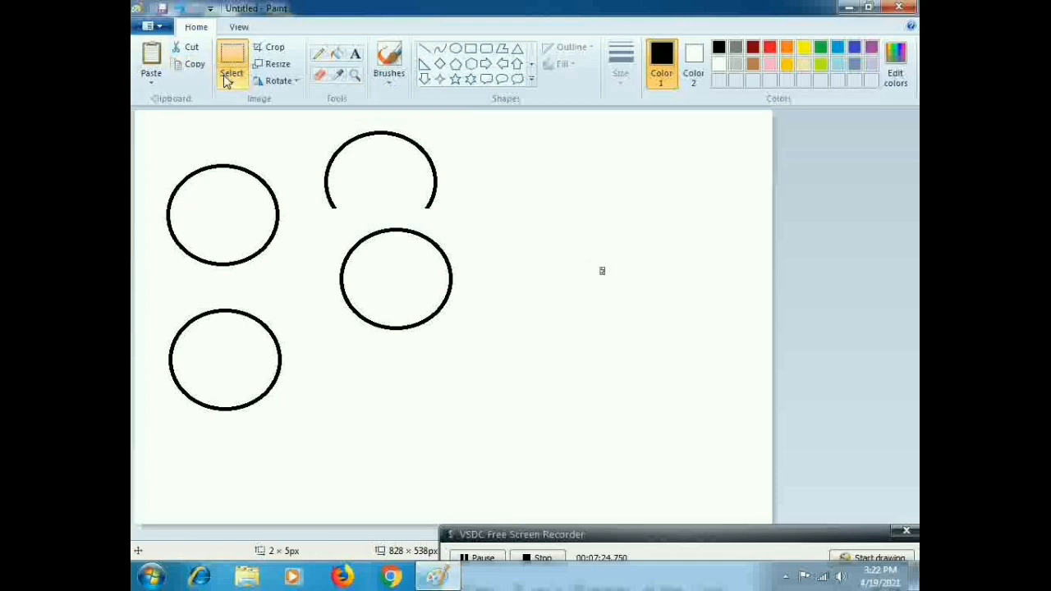
click(146, 72)
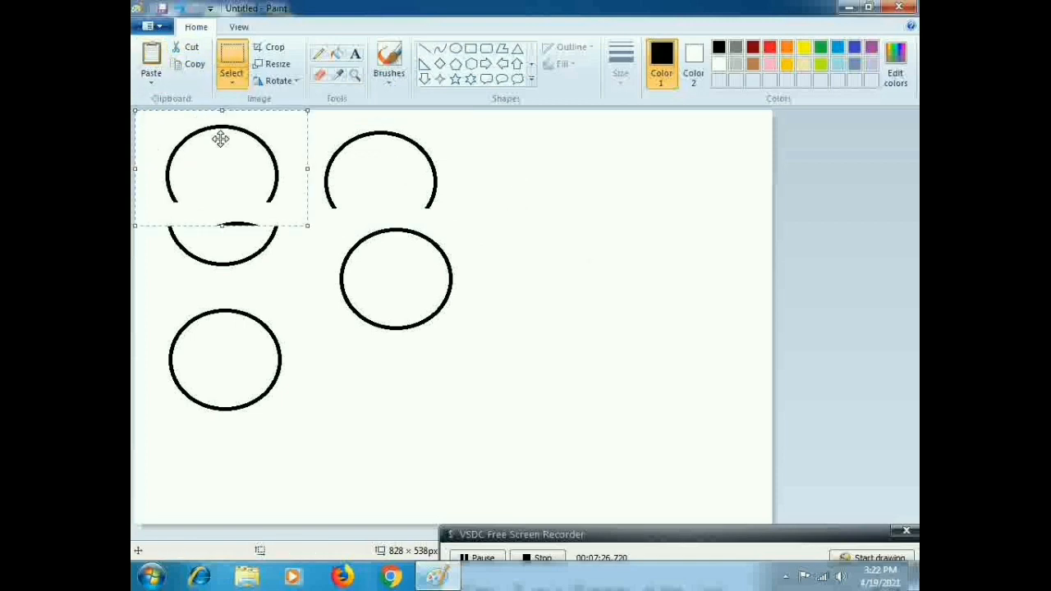
drag(221, 136, 535, 192)
click(552, 258)
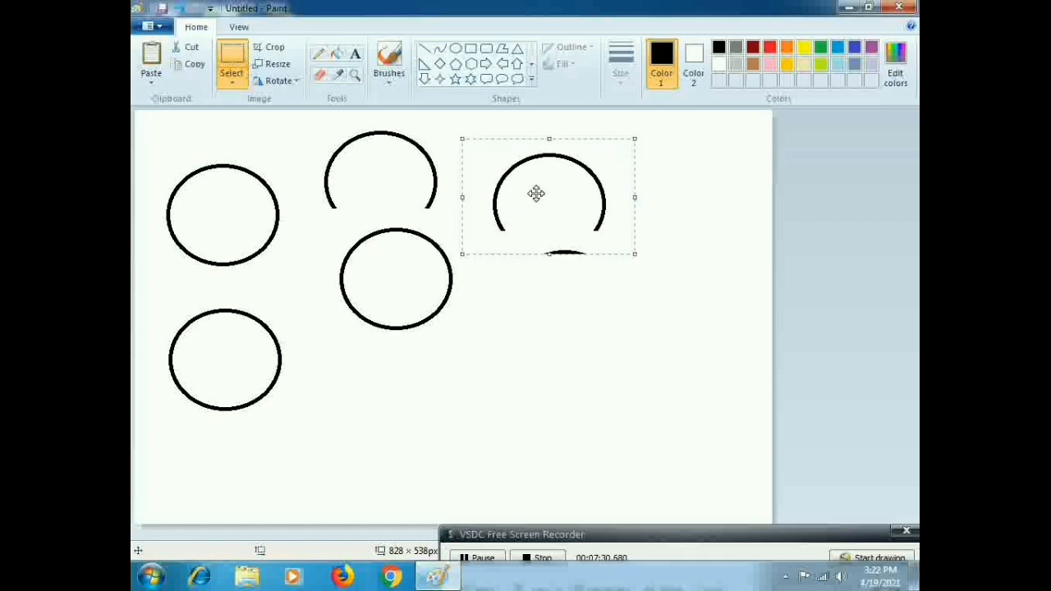
Step: Copy the upper-left circle with a selection of about 203 × 216 px and paste it in the middle of the group, overlapping its neighbours
click(195, 66)
drag(148, 126, 306, 291)
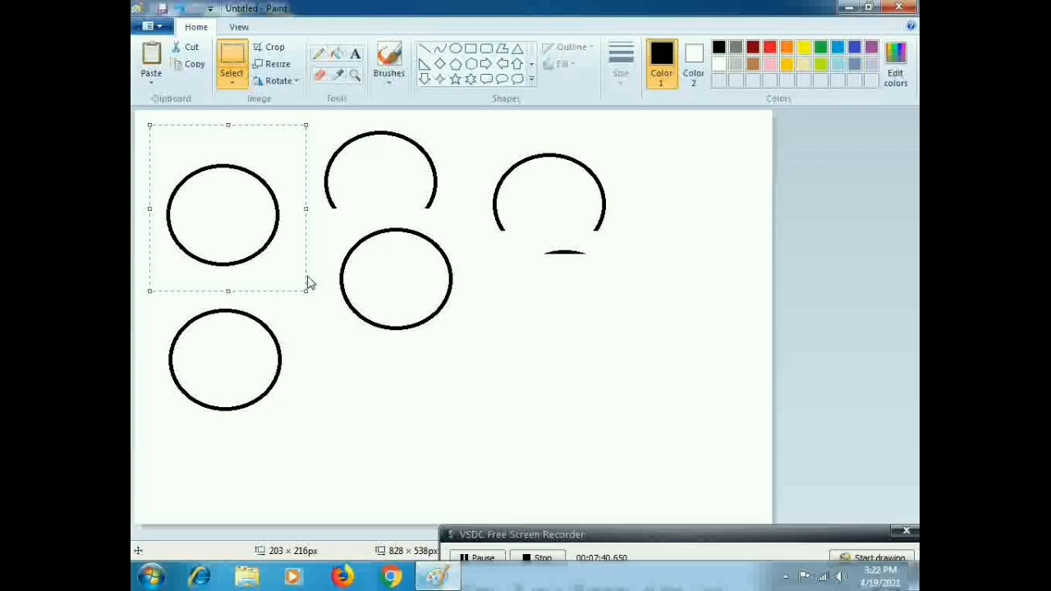
click(335, 305)
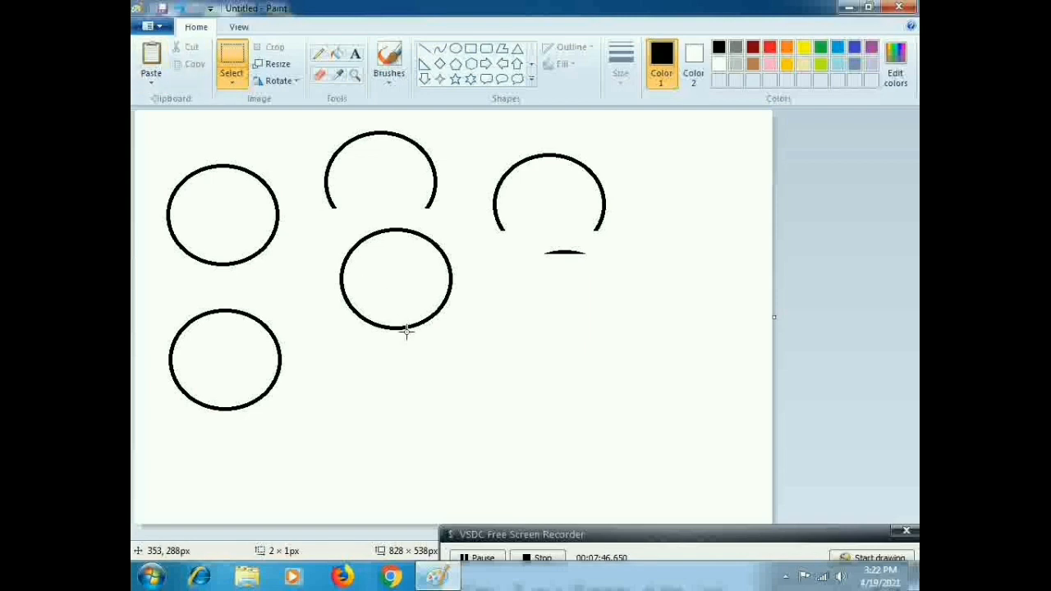
key(ctrl+v)
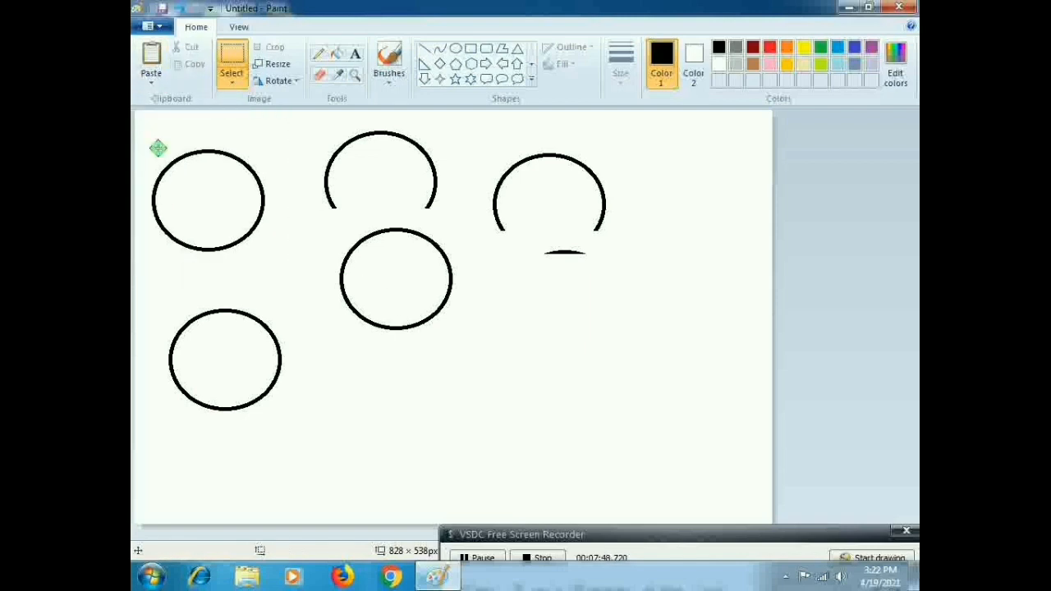
drag(157, 145, 289, 274)
click(547, 300)
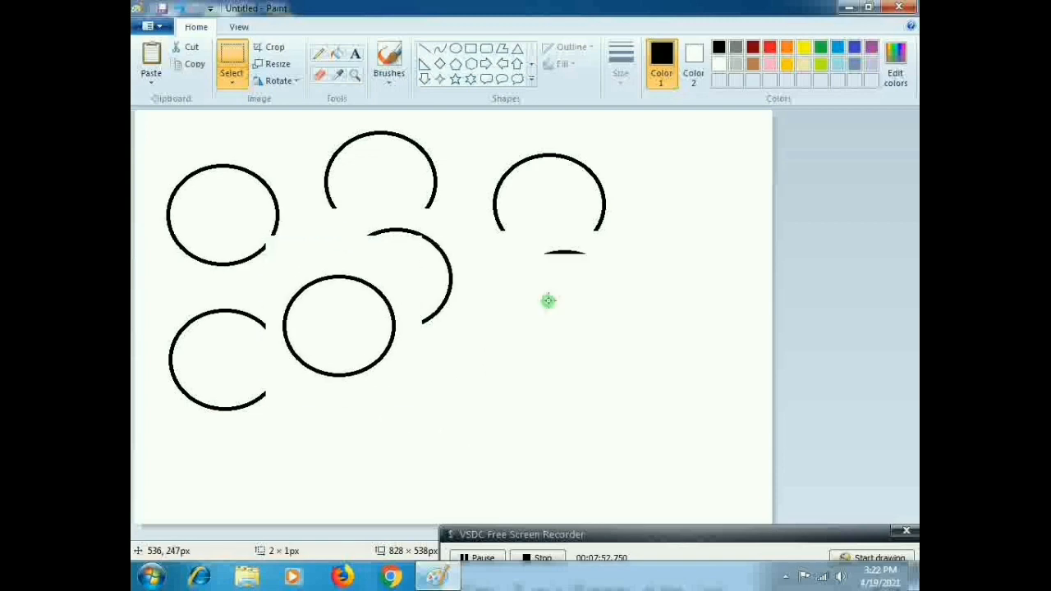
Step: Select the upper-left circle with a rectangle of about 188 × 196 px, copy it and delete it from the canvas
drag(155, 134, 296, 283)
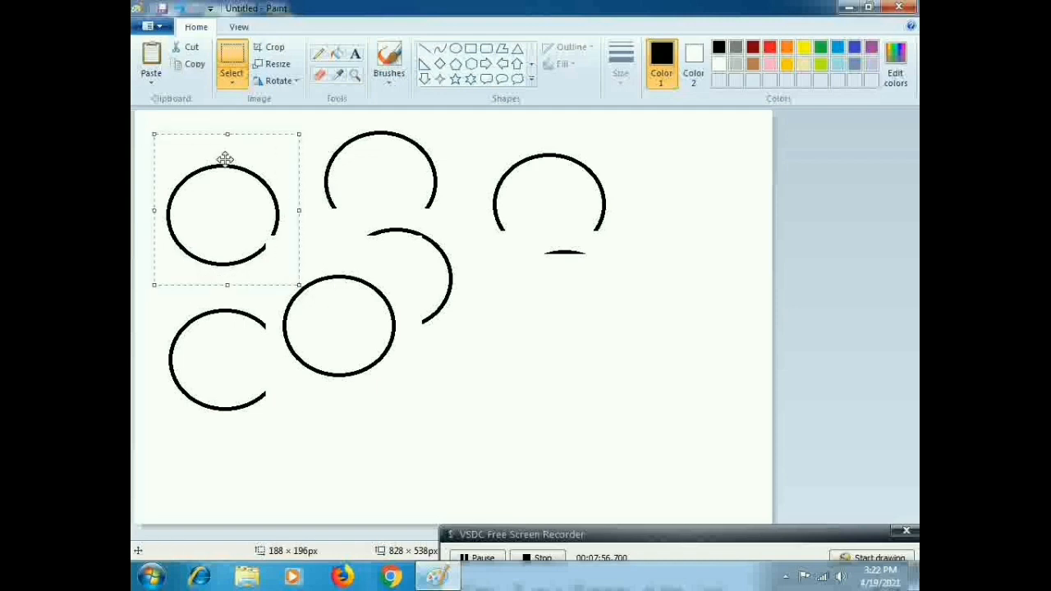
click(195, 71)
key(Delete)
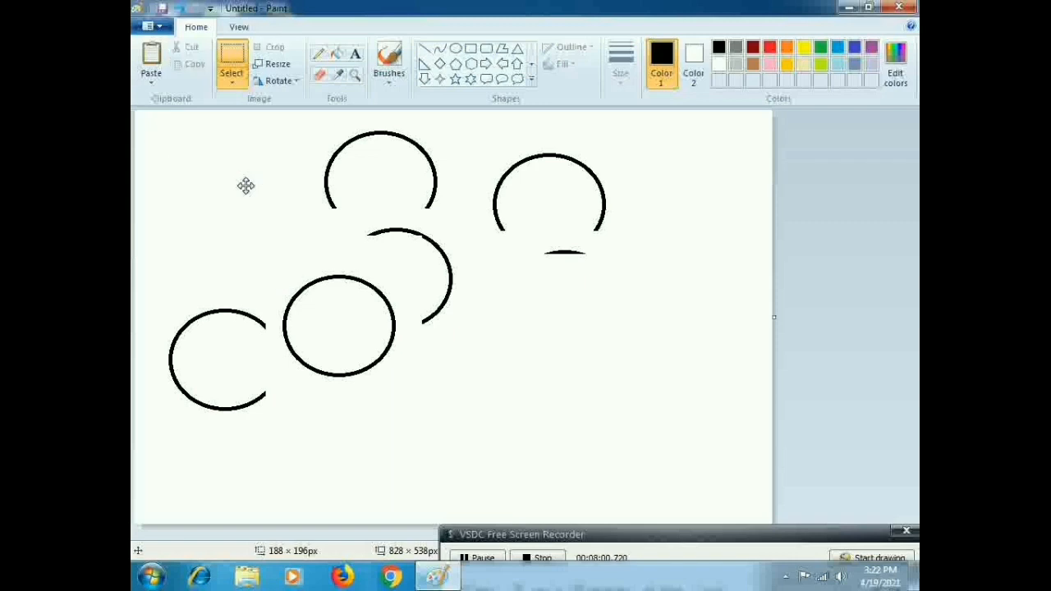
click(596, 391)
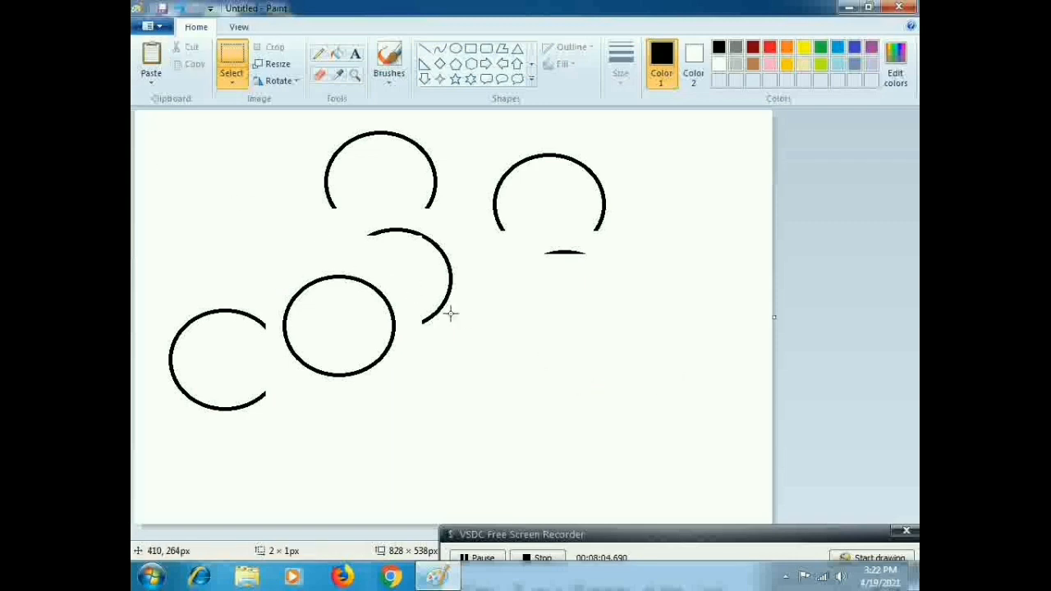
Step: Paste the copied circle, place it overlapping the cluster's upper-left part, and deselect it with rectangular selection active
key(ctrl+v)
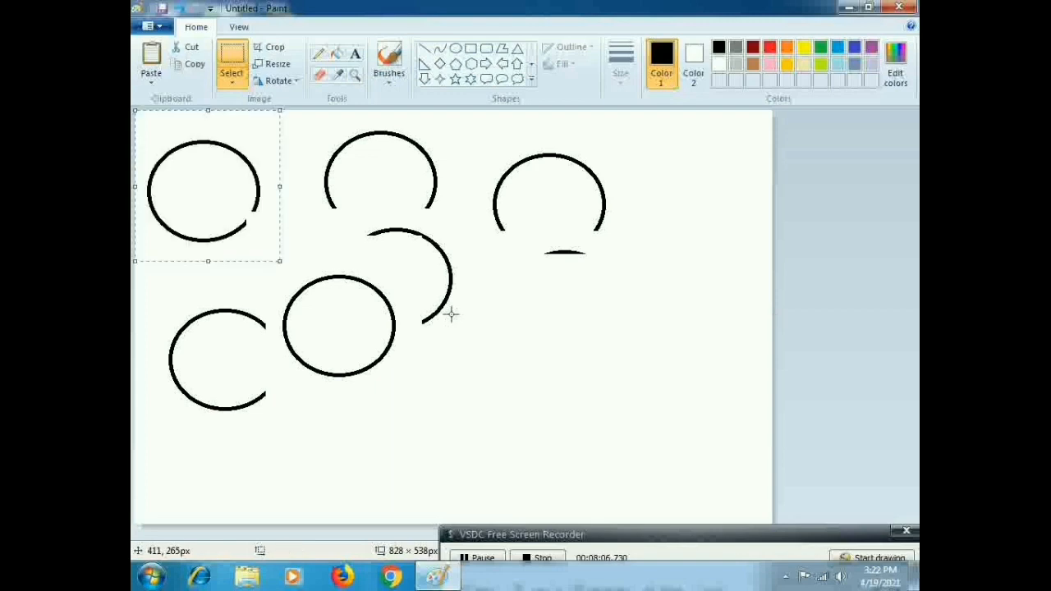
drag(188, 174, 305, 267)
click(510, 407)
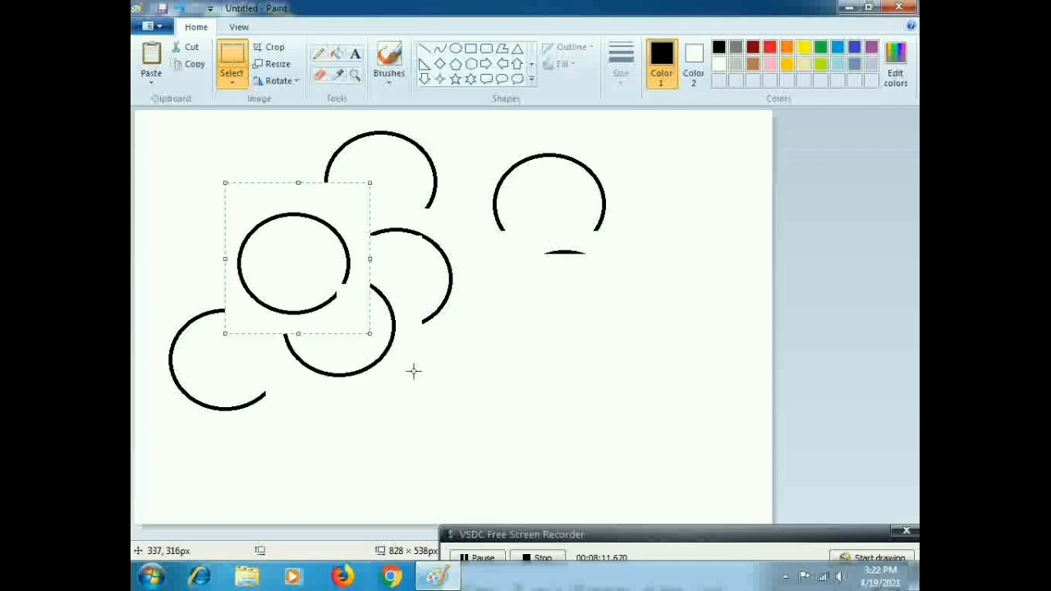
click(232, 82)
click(275, 115)
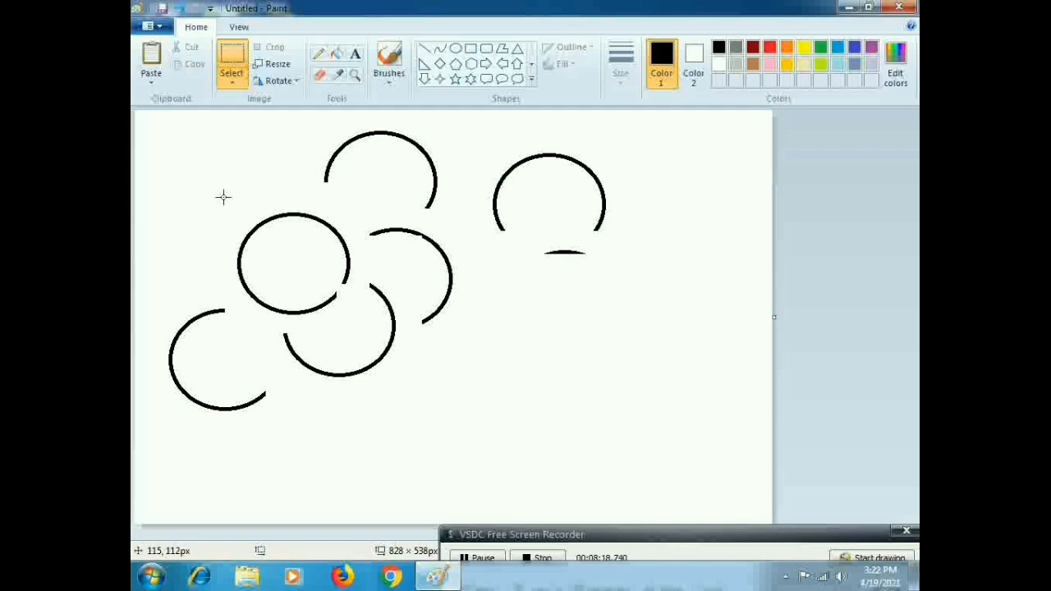
Step: Draw a large five-point star right of the circle cluster and an oval callout about 176 × 123 px below the cluster
click(455, 78)
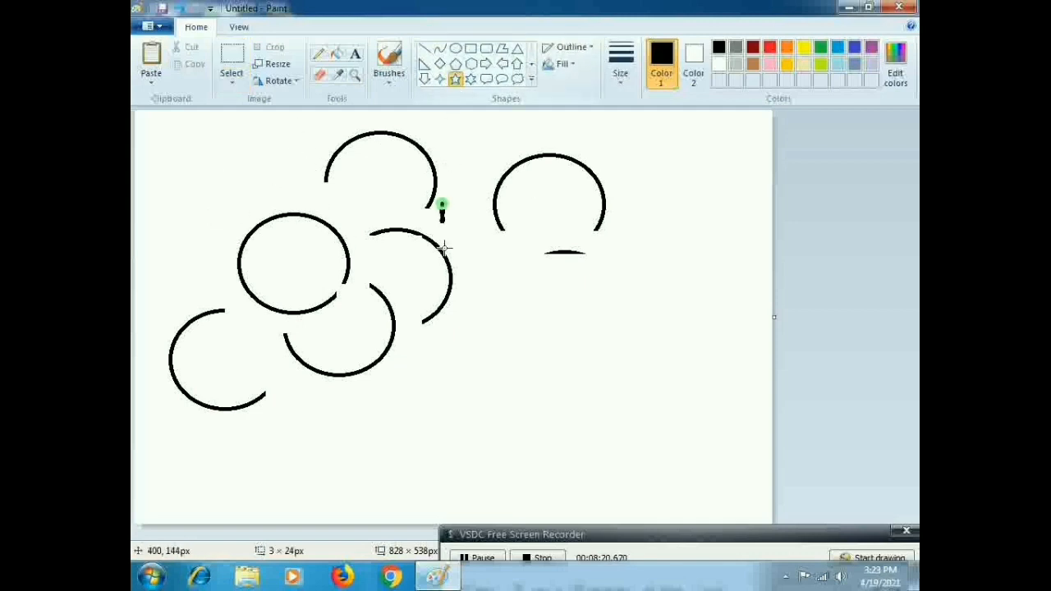
drag(441, 204, 625, 386)
click(502, 79)
drag(318, 395, 454, 489)
Step: Draw a cloud callout about 153 × 164 px overlapping the upper-left circle
click(516, 81)
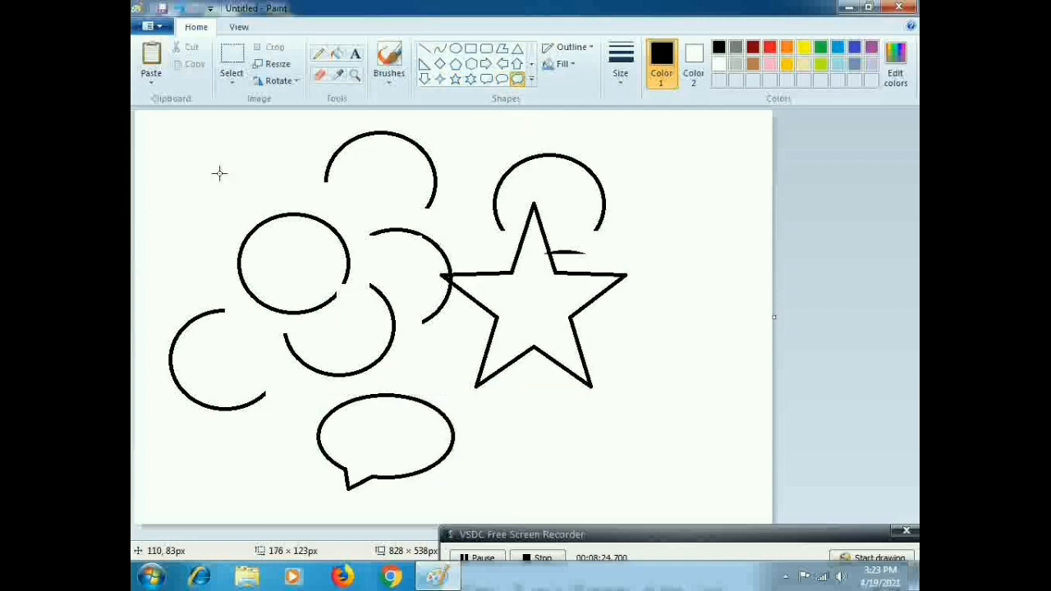
drag(213, 157, 330, 282)
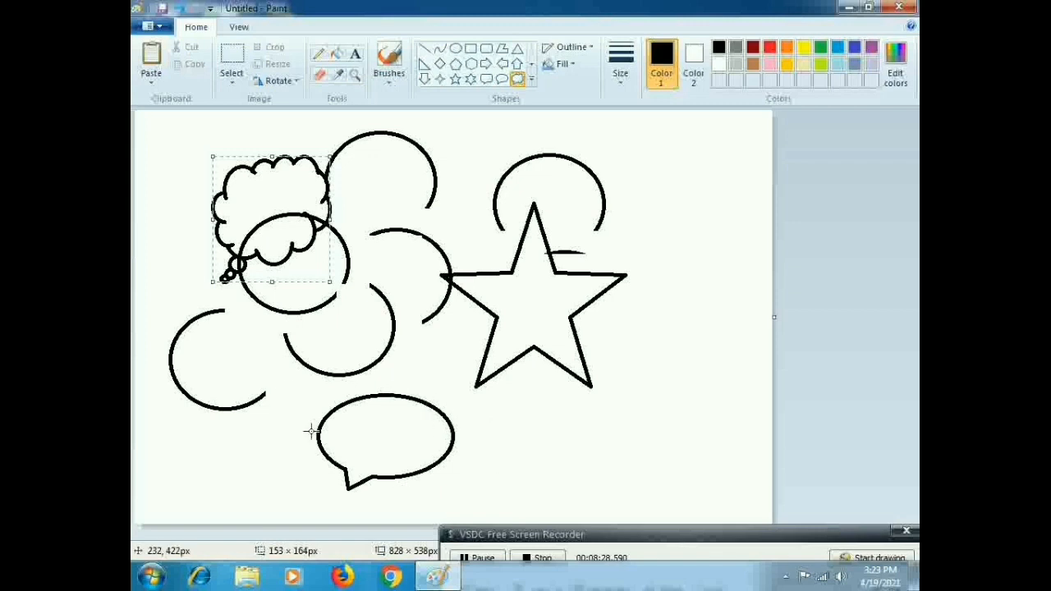
Step: Using rectangular selection, select the oval callout, reselect it at about 235 × 174 px, and select the circle above it at about 209 × 145 px
click(232, 59)
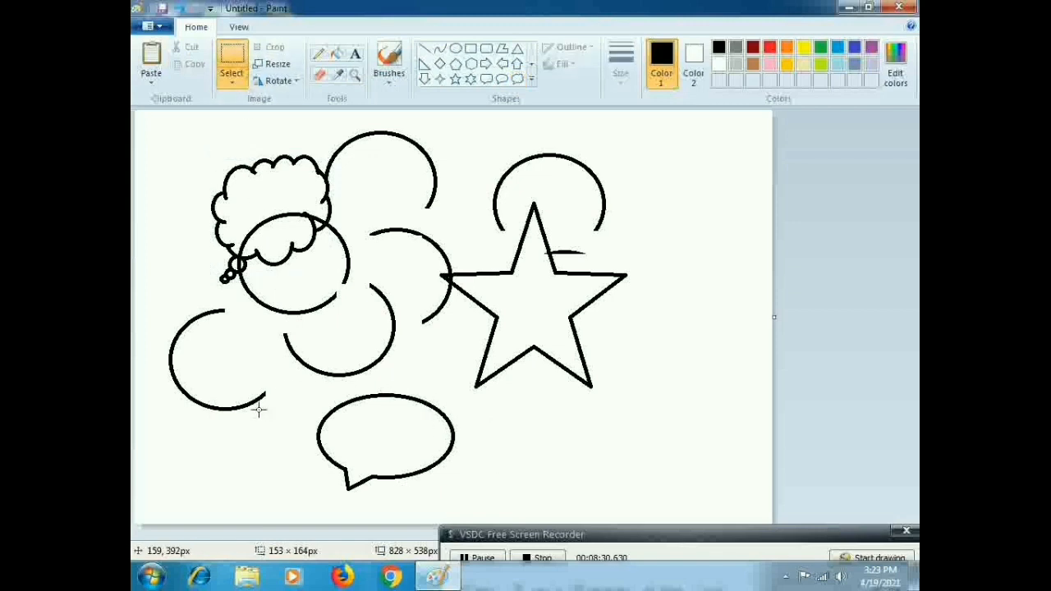
click(233, 82)
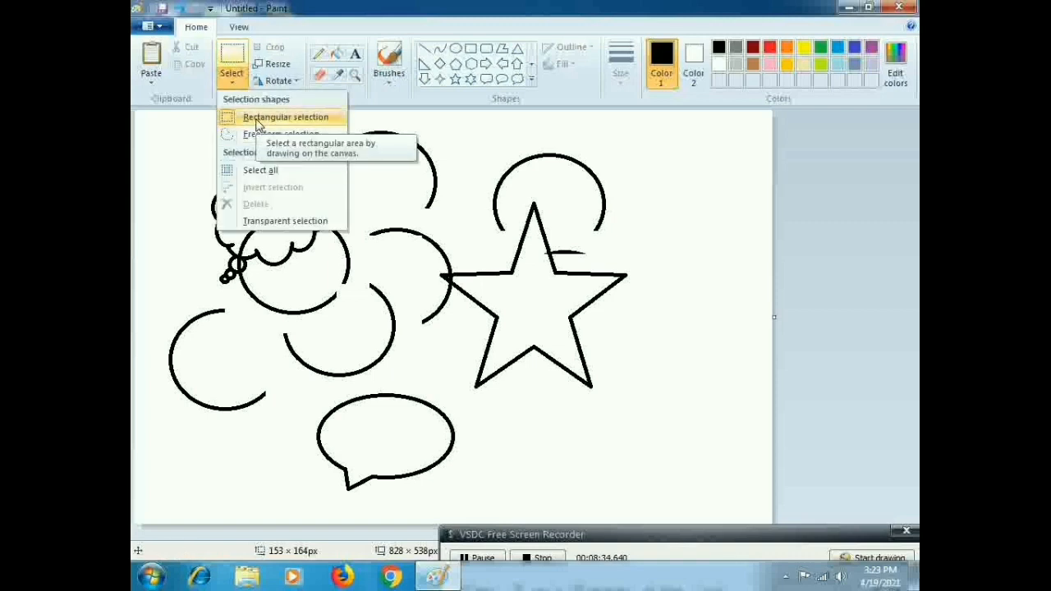
click(257, 120)
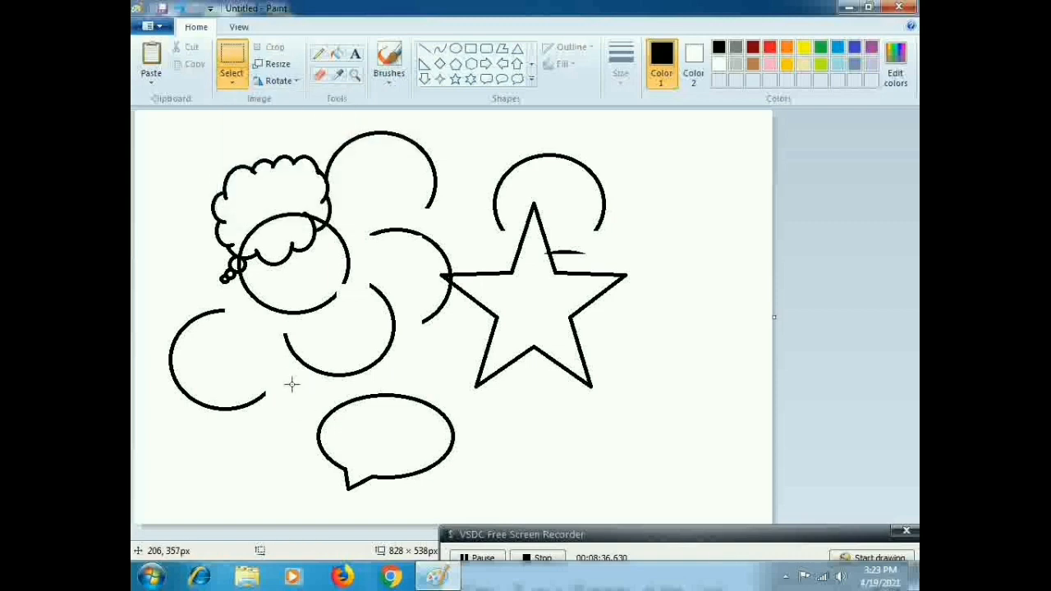
drag(290, 379, 467, 507)
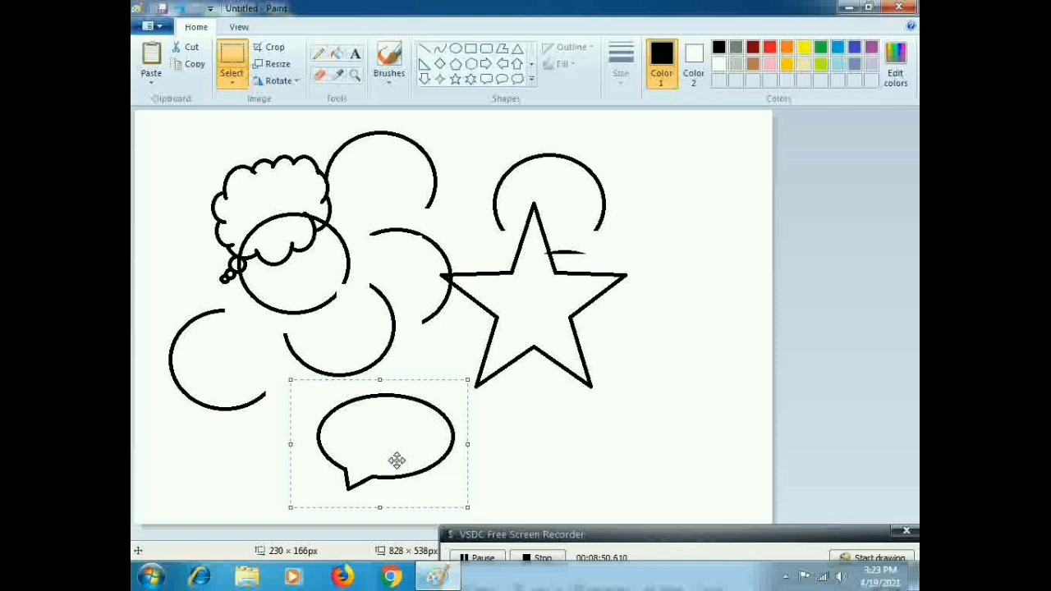
click(524, 452)
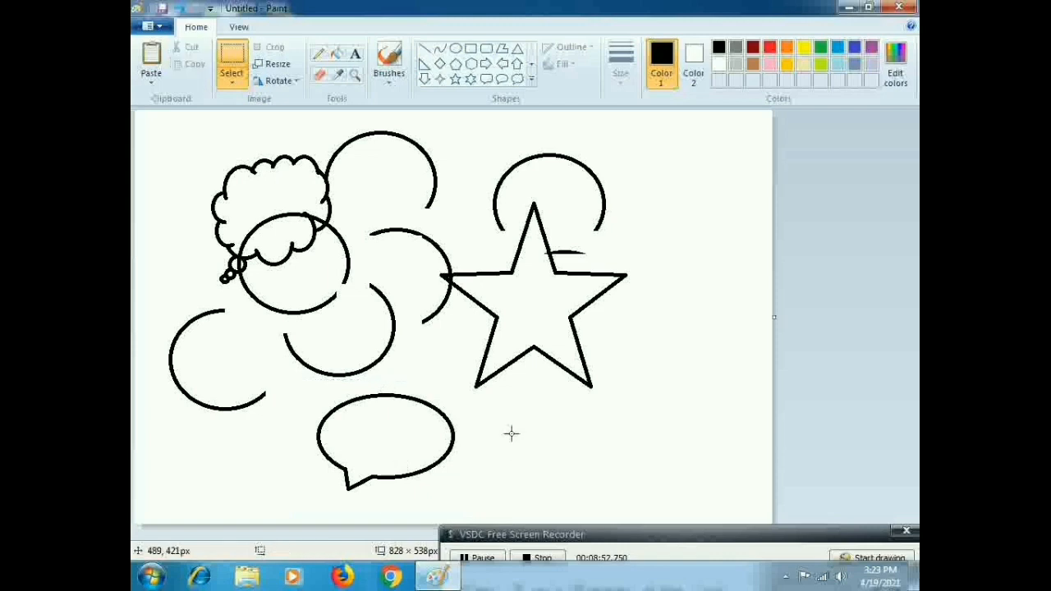
drag(300, 378, 480, 510)
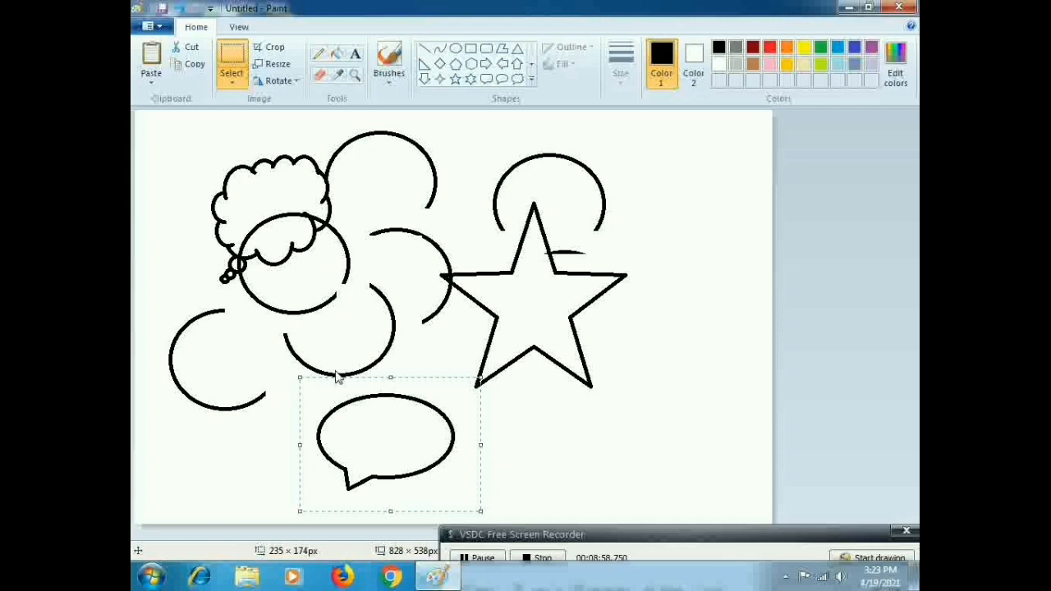
drag(267, 270, 428, 381)
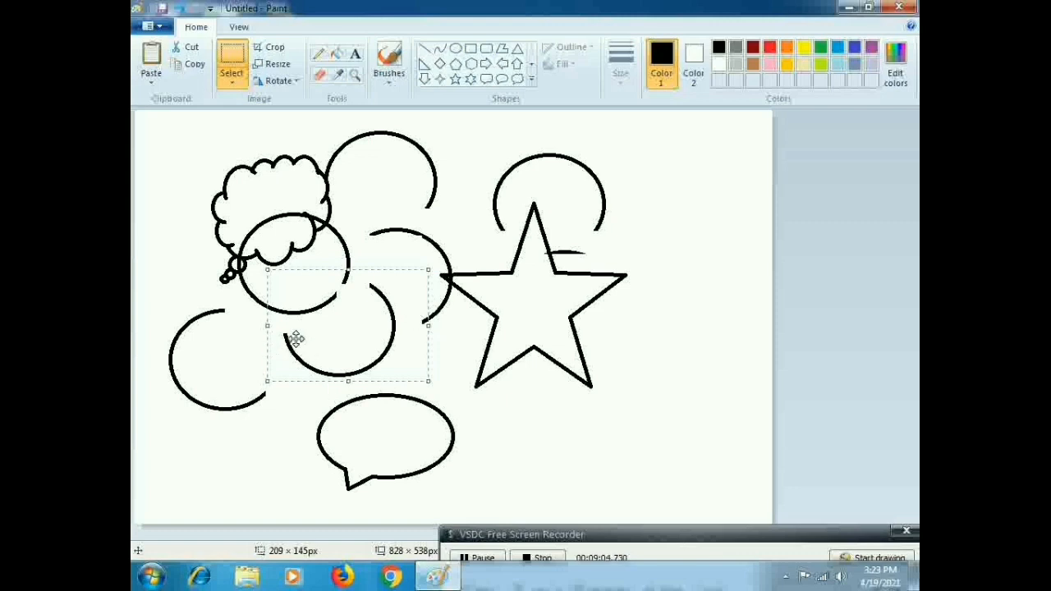
Step: Copy the circle above the oval callout with a free-form selection and paste the copy over the star's lower-left part
click(232, 80)
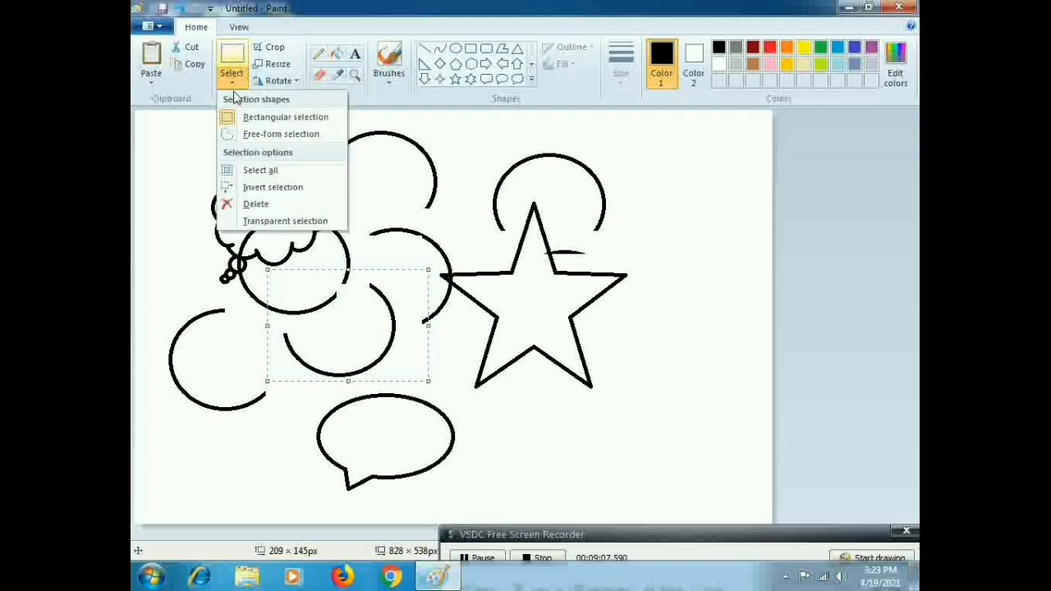
click(289, 136)
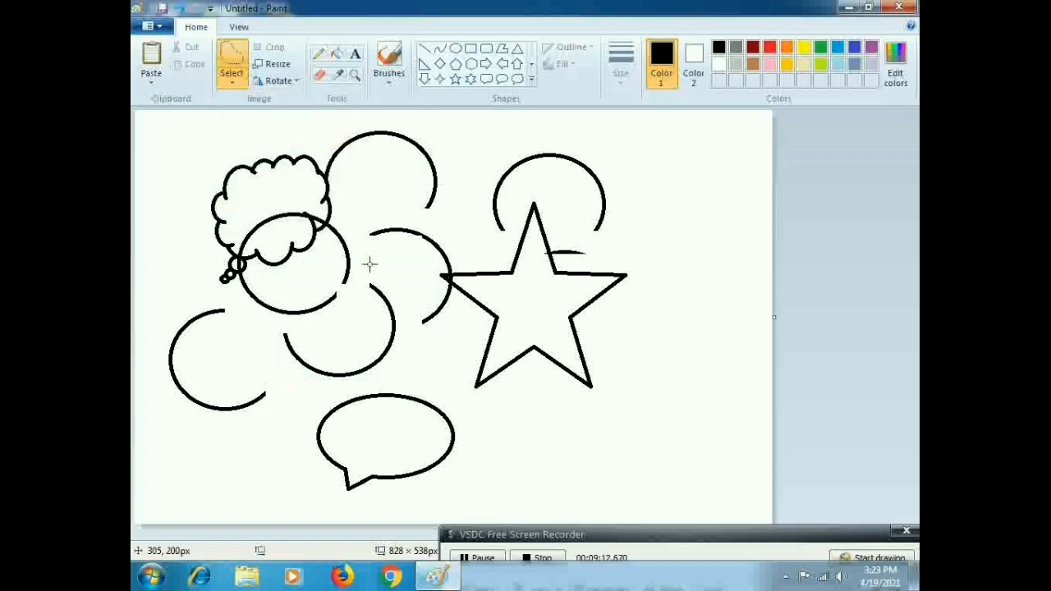
mouse_move(371, 265)
mouse_down()
mouse_move(319, 324)
mouse_move(289, 325)
mouse_move(260, 344)
mouse_move(262, 361)
mouse_move(318, 381)
mouse_move(373, 382)
mouse_move(404, 358)
mouse_move(413, 324)
mouse_move(369, 268)
mouse_up()
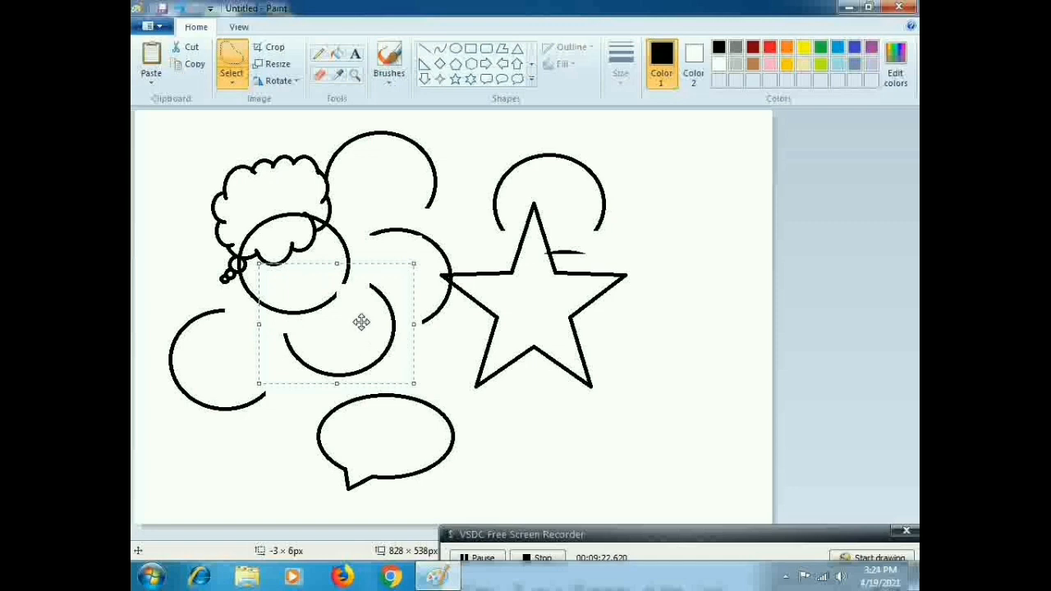
click(517, 413)
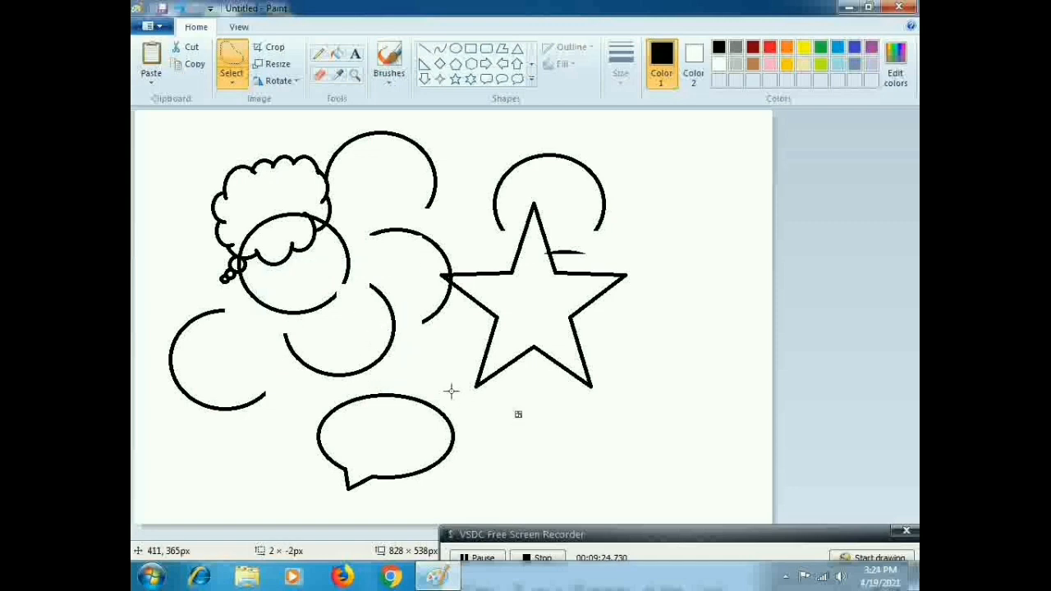
key(ctrl+v)
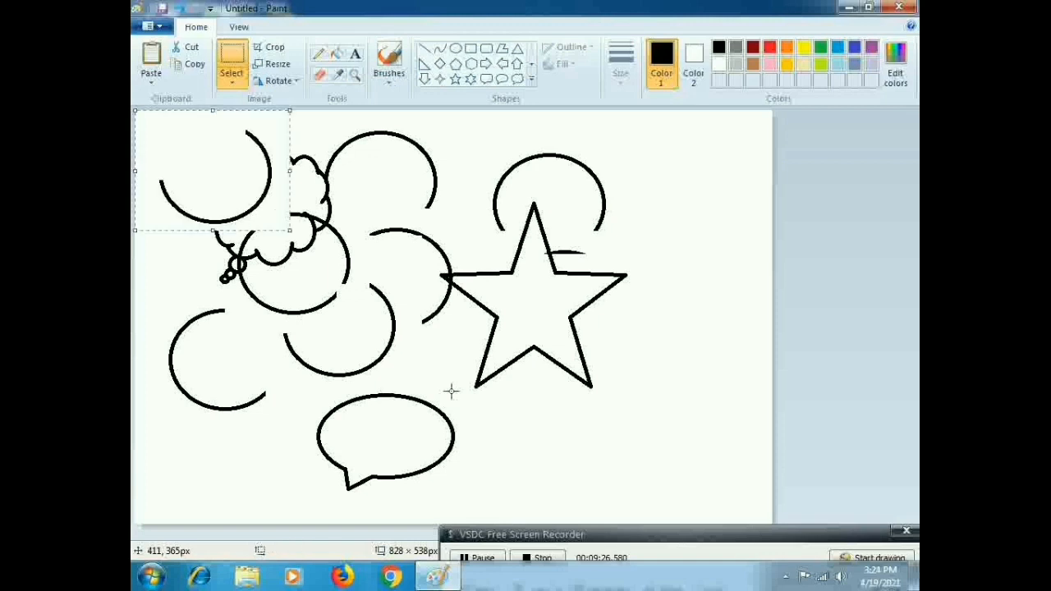
drag(235, 153, 511, 301)
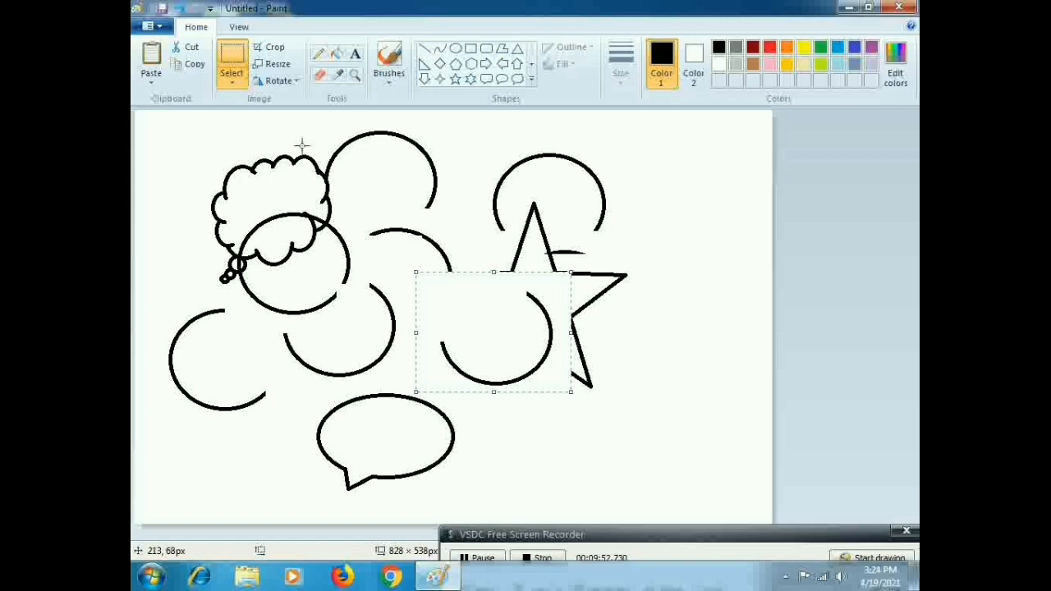
Step: Crop the picture to the pasted piece and undo the crop
click(272, 47)
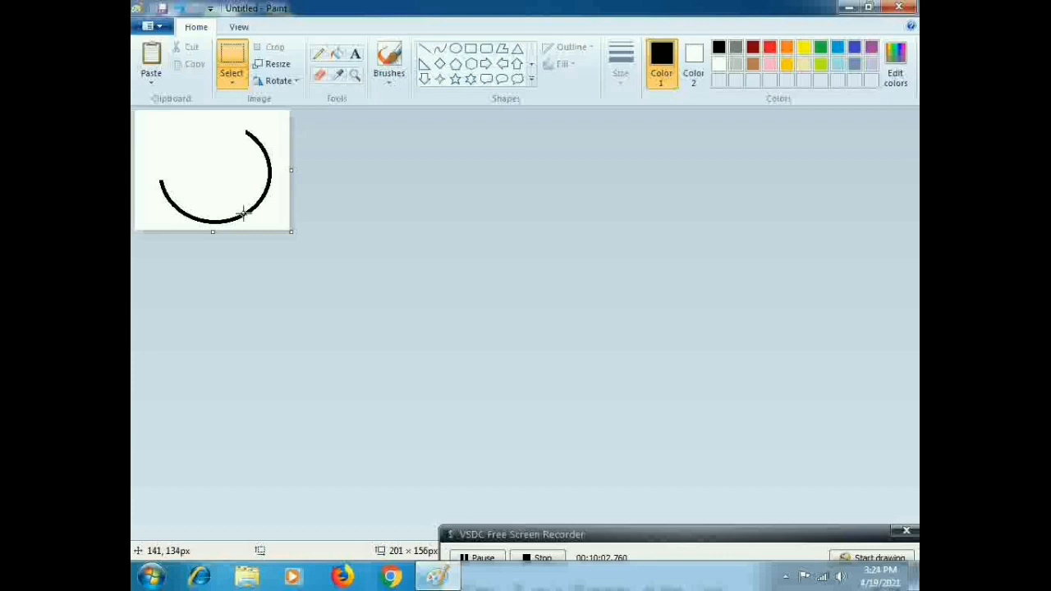
key(ctrl+z)
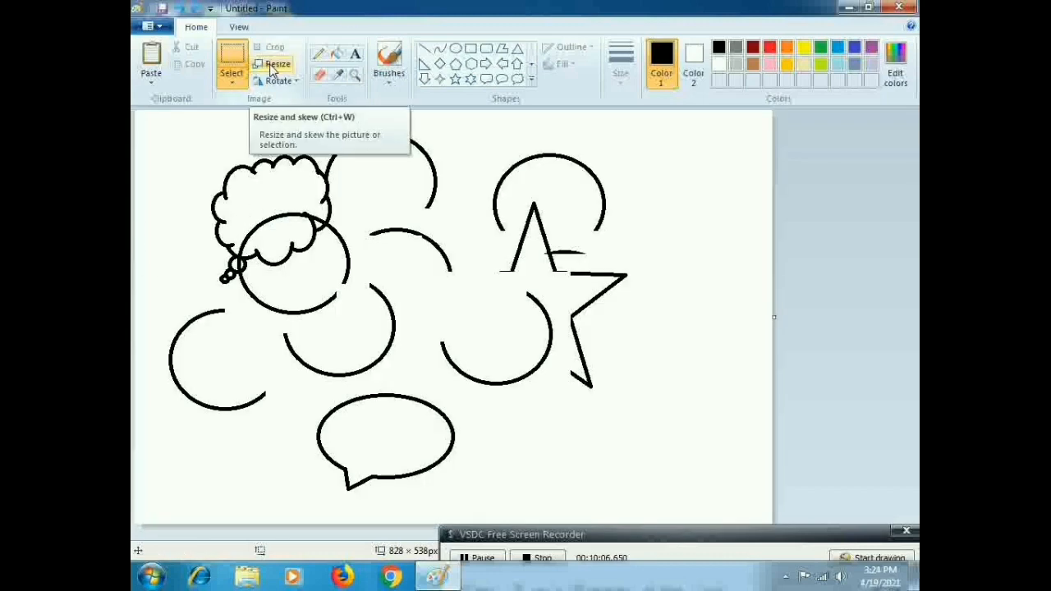
Step: Crop the picture to a rectangle of about 274 × 242 px around the cloud callout and the circle it overlaps
click(230, 82)
click(240, 115)
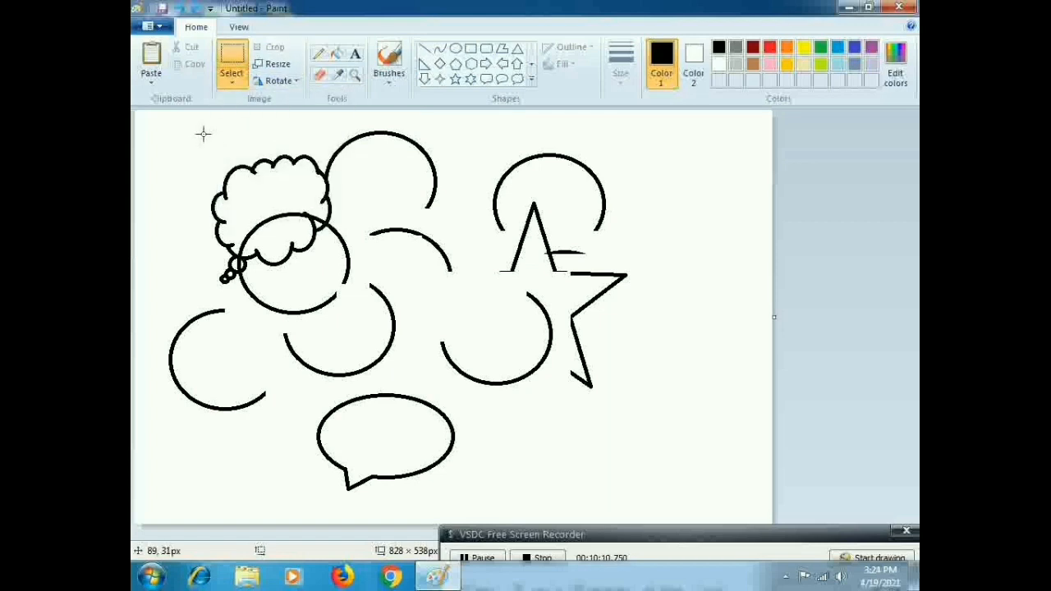
drag(188, 141, 395, 327)
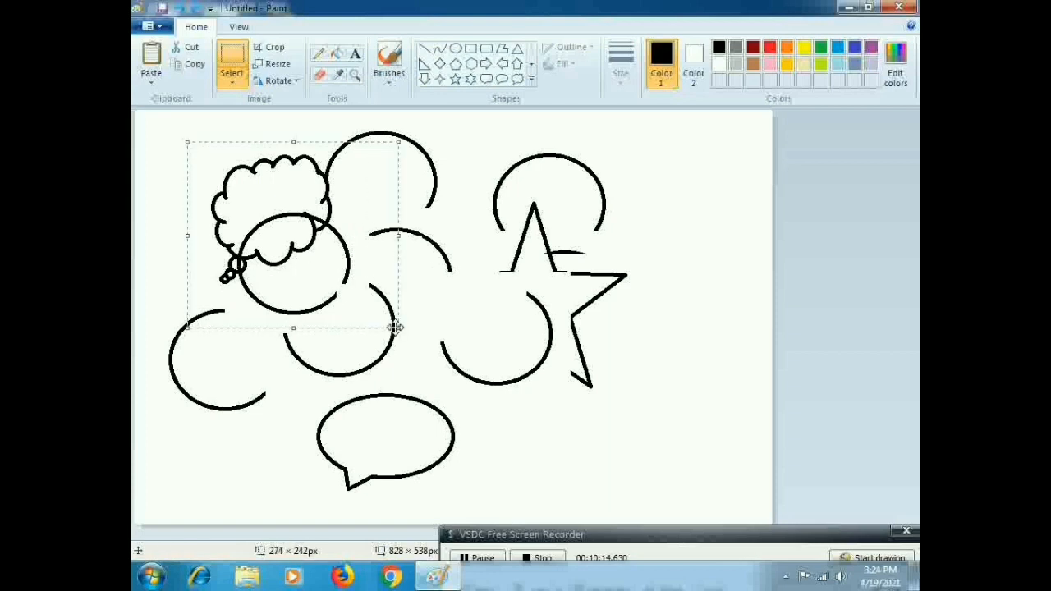
click(267, 47)
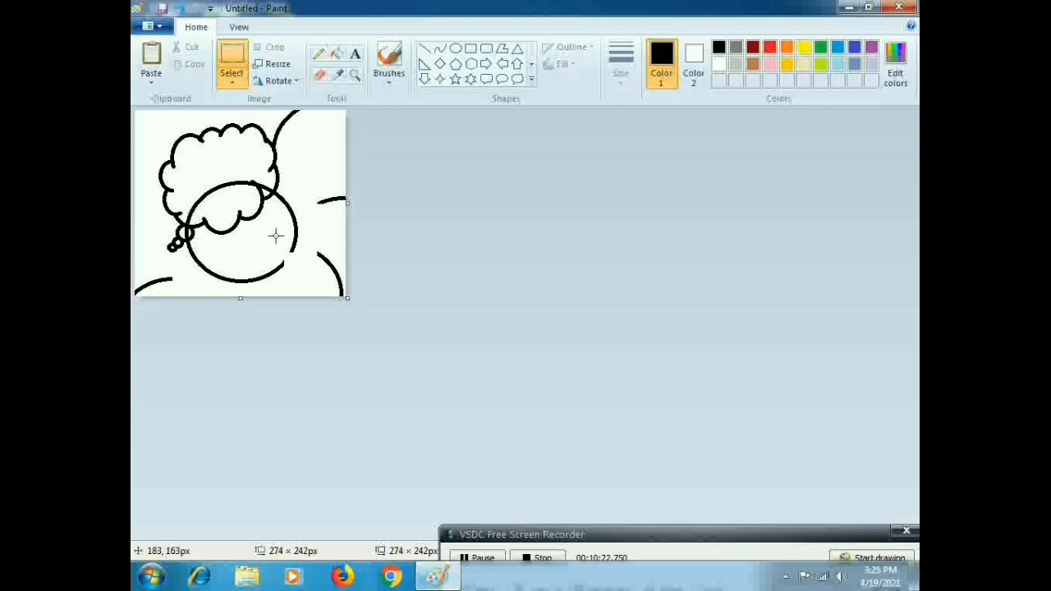
Step: Resize the picture by pixels to 20 × 17 px with aspect ratio maintained, and extend the canvas to about 132 × 171 px
click(275, 64)
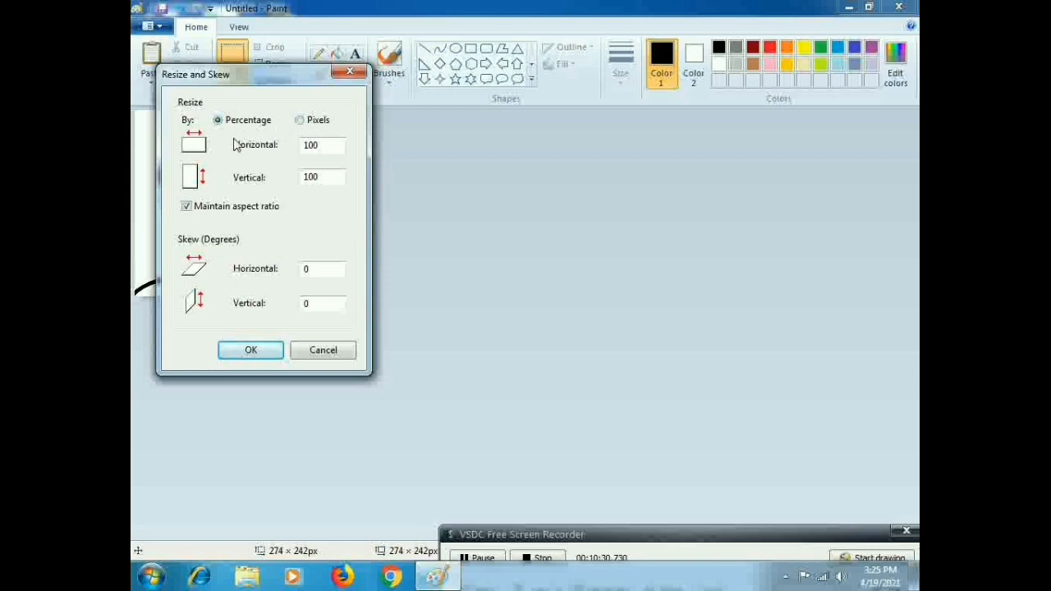
click(300, 121)
click(252, 351)
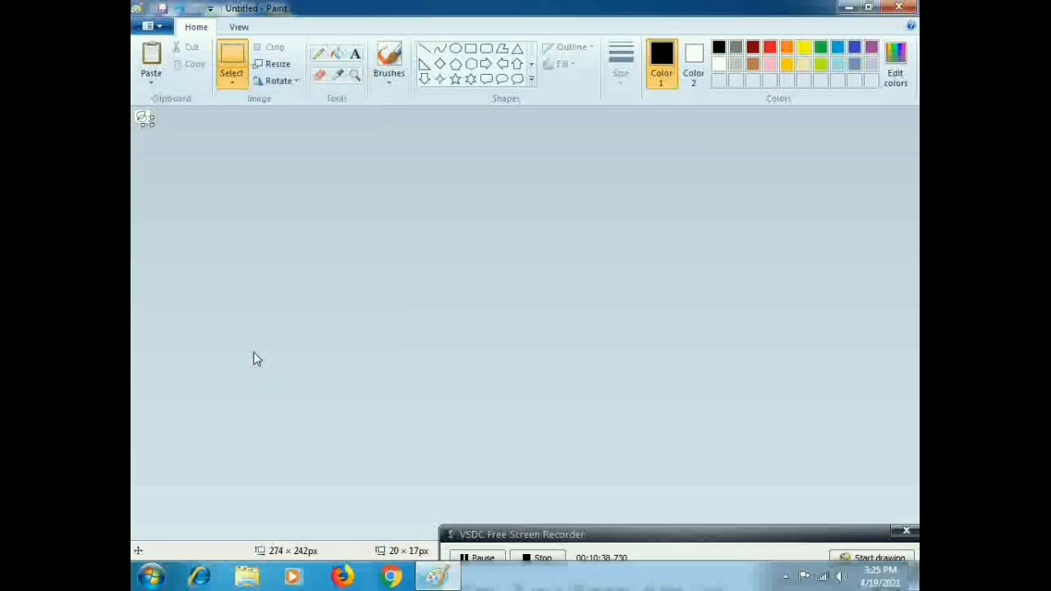
drag(149, 125, 239, 243)
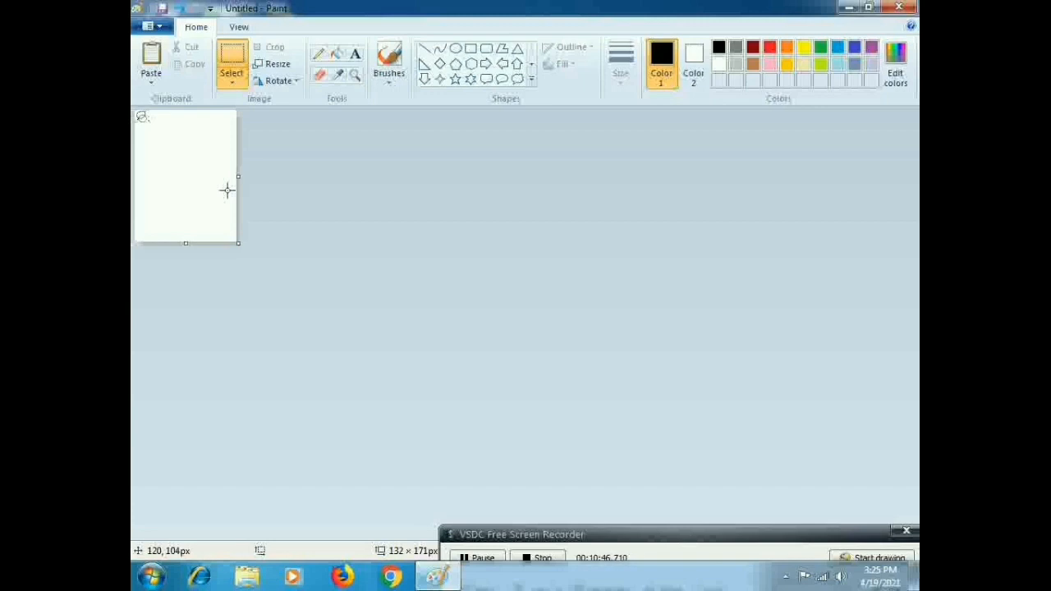
Step: Discard the current picture without saving for a blank one, and enlarge the canvas to about 487 × 298 px
key(alt+F4)
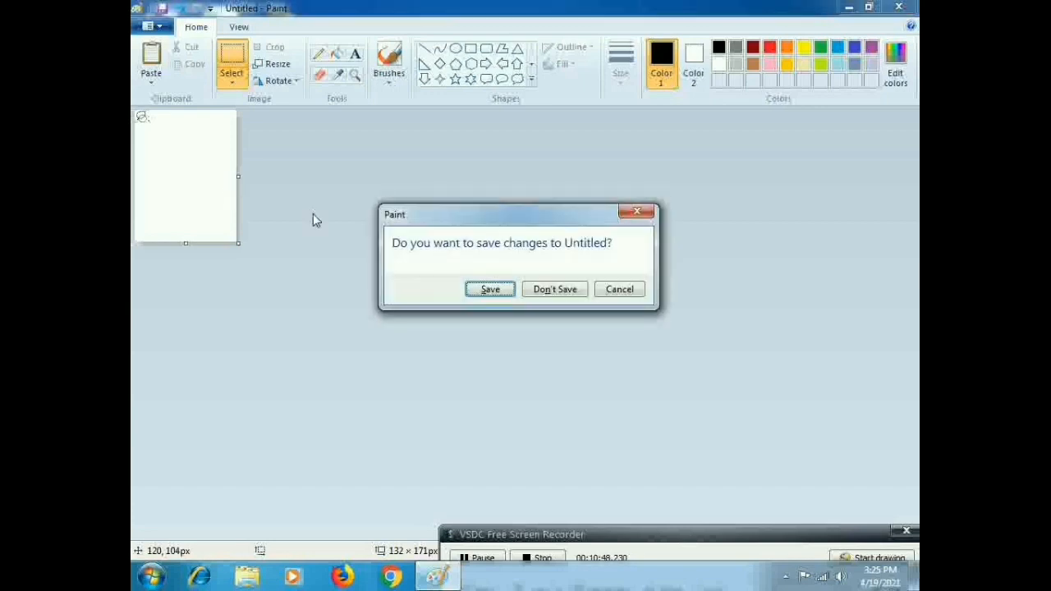
click(538, 292)
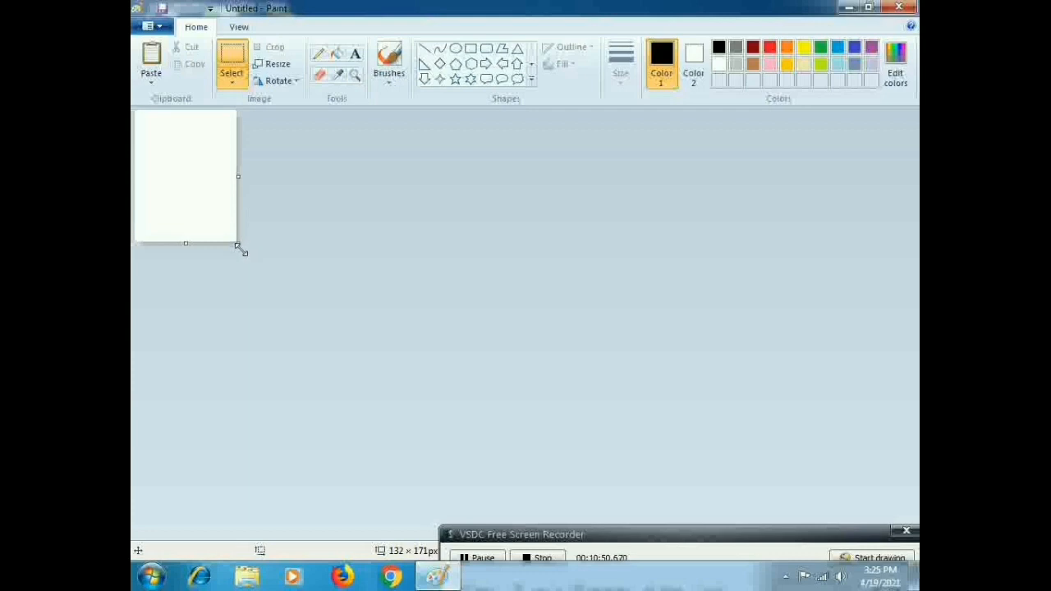
drag(237, 247, 511, 341)
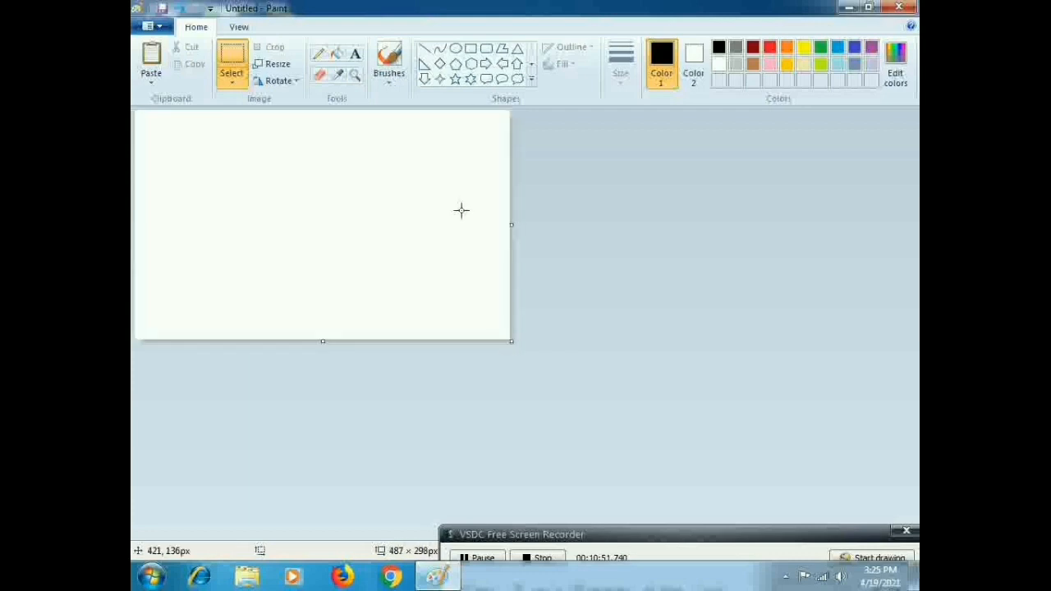
Step: Draw a down arrow about 127 × 129 px near the canvas centre and rotate it left 90°
click(424, 78)
mouse_move(245, 156)
mouse_down()
mouse_move(326, 219)
mouse_move(343, 257)
mouse_up()
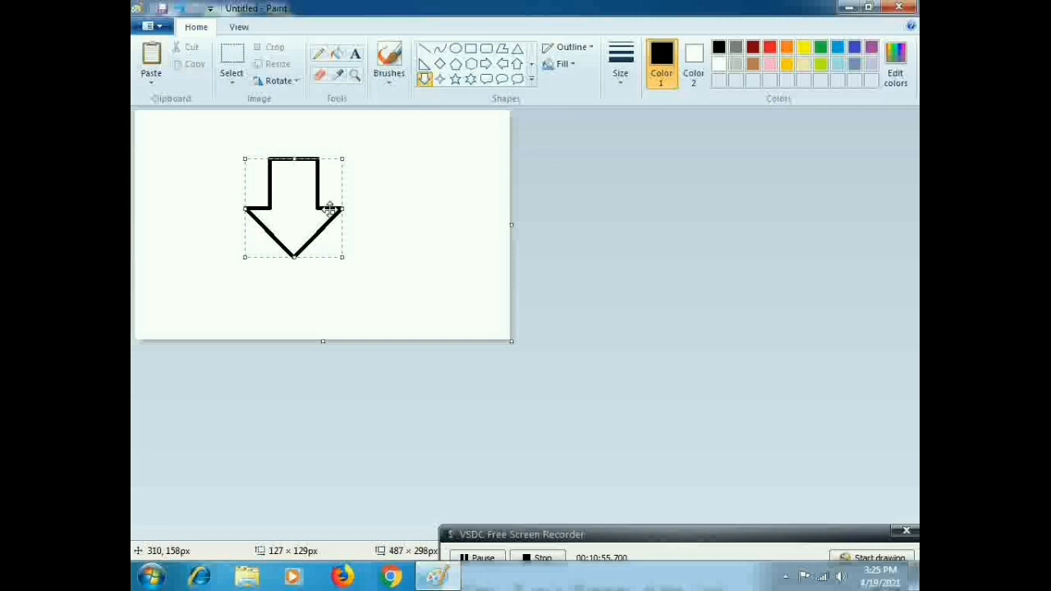
click(284, 80)
click(287, 115)
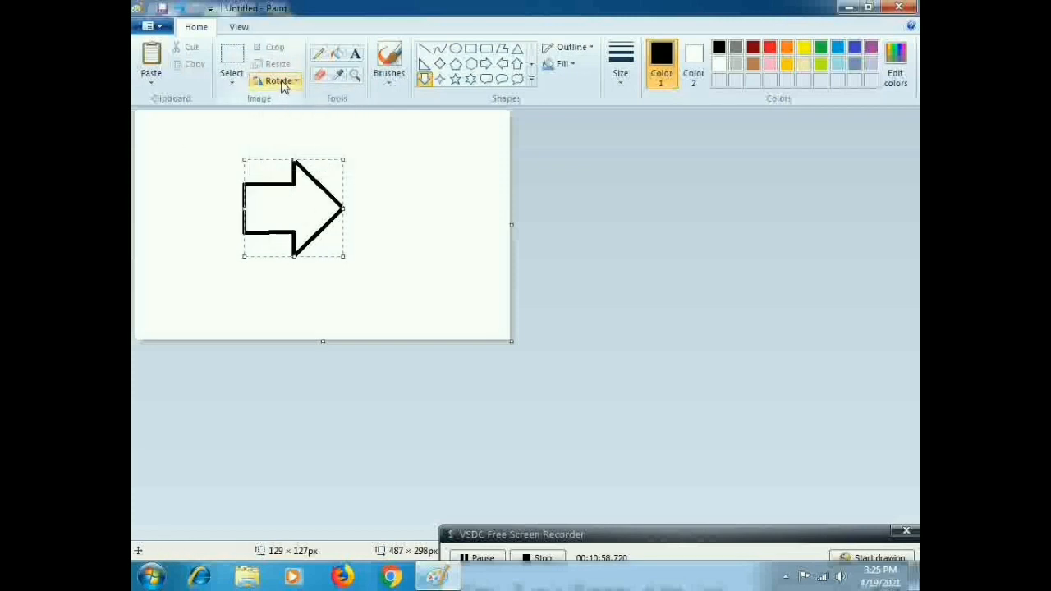
Step: Rotate the arrow right 90° and by 180°, flip it vertically, horizontally and vertically again, and deselect it
click(283, 80)
click(284, 99)
click(282, 82)
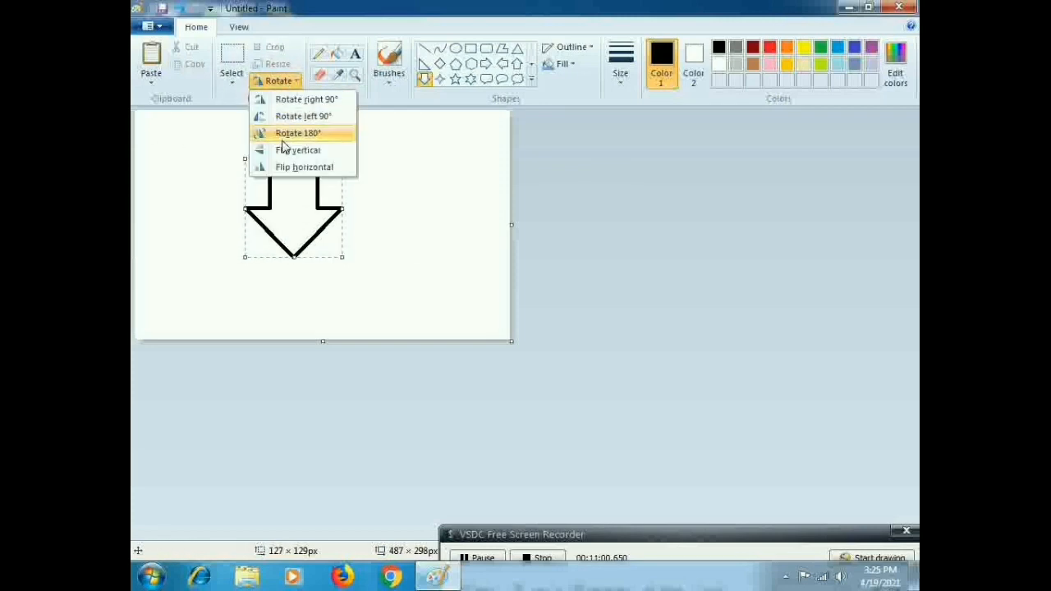
click(283, 134)
click(271, 81)
click(283, 150)
click(277, 80)
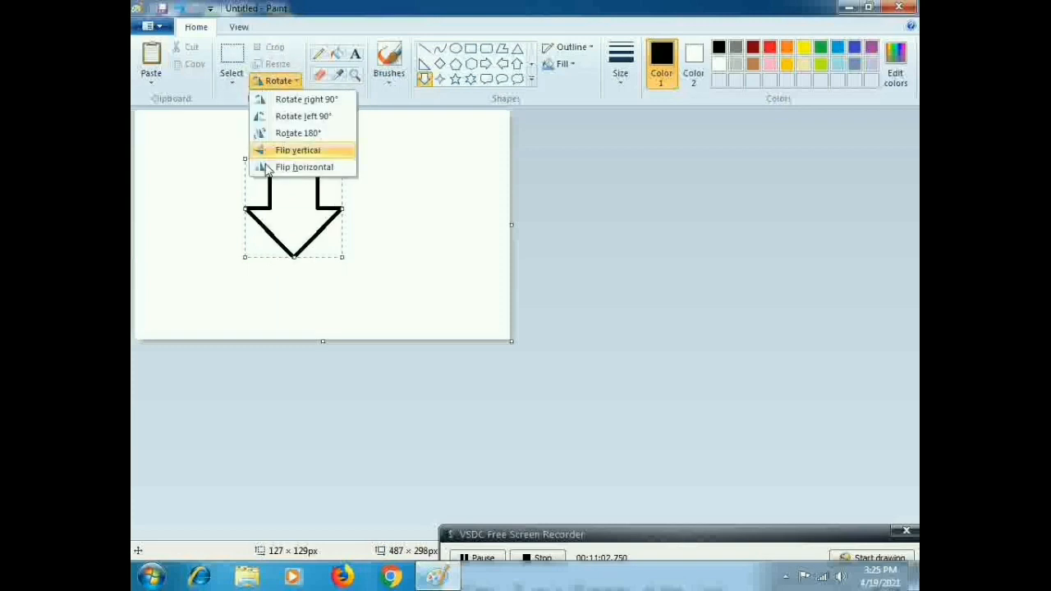
click(283, 167)
click(277, 80)
click(284, 150)
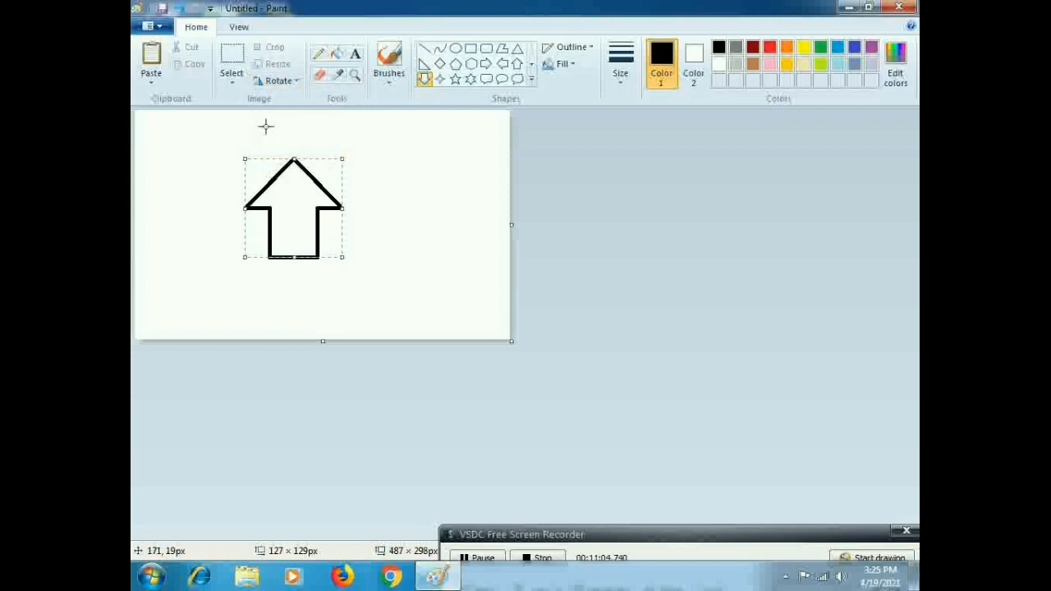
click(371, 169)
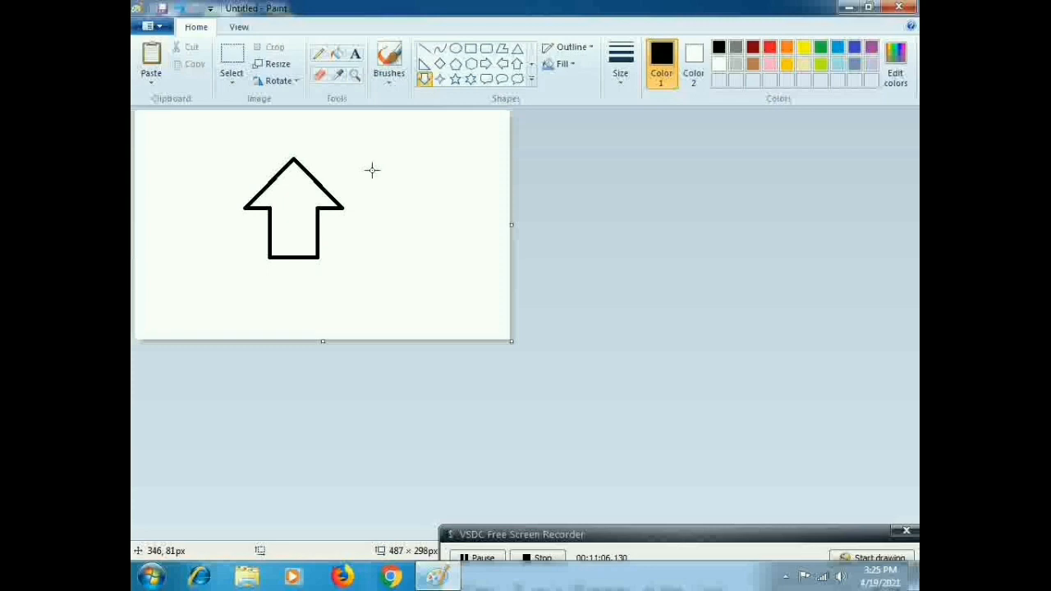
Step: Draw a closed, wavy freehand outline around the arrow with the Pencil
click(319, 54)
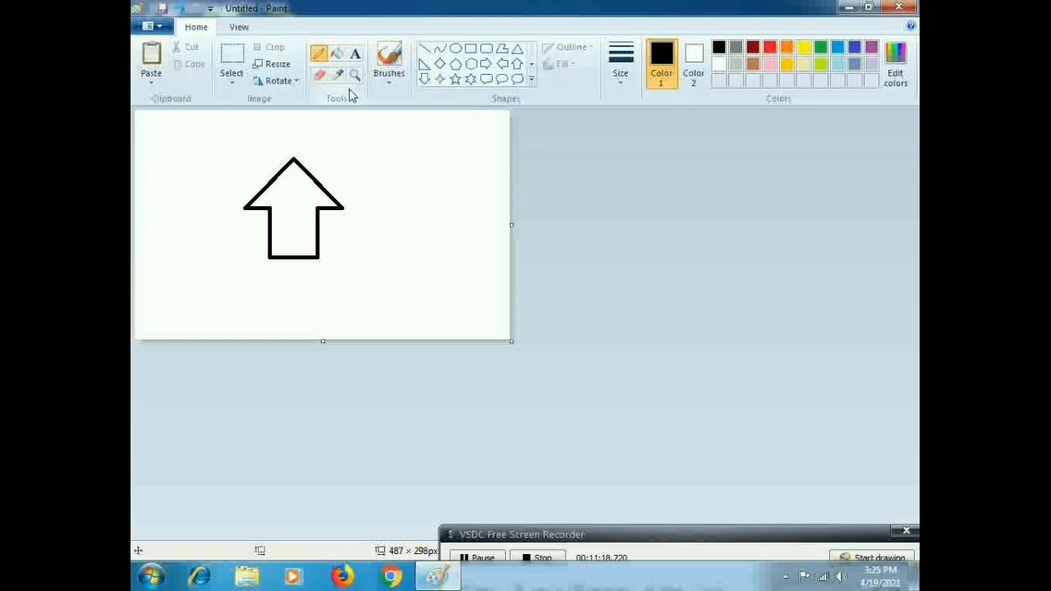
mouse_move(382, 131)
mouse_down()
mouse_move(437, 207)
mouse_move(407, 234)
mouse_move(378, 212)
mouse_move(366, 184)
mouse_move(368, 244)
mouse_move(336, 255)
mouse_move(330, 273)
mouse_move(257, 288)
mouse_move(246, 249)
mouse_move(234, 235)
mouse_move(219, 239)
mouse_move(203, 187)
mouse_move(238, 148)
mouse_move(381, 136)
mouse_up()
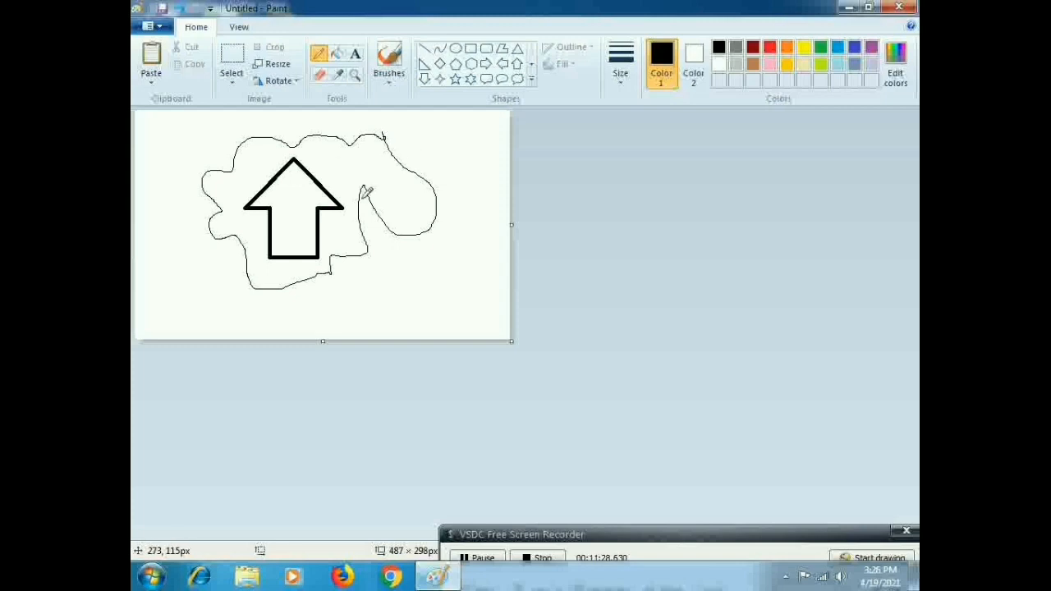
Step: Fill the arrow with red and the surrounding freehand outline's interior with yellow
click(337, 57)
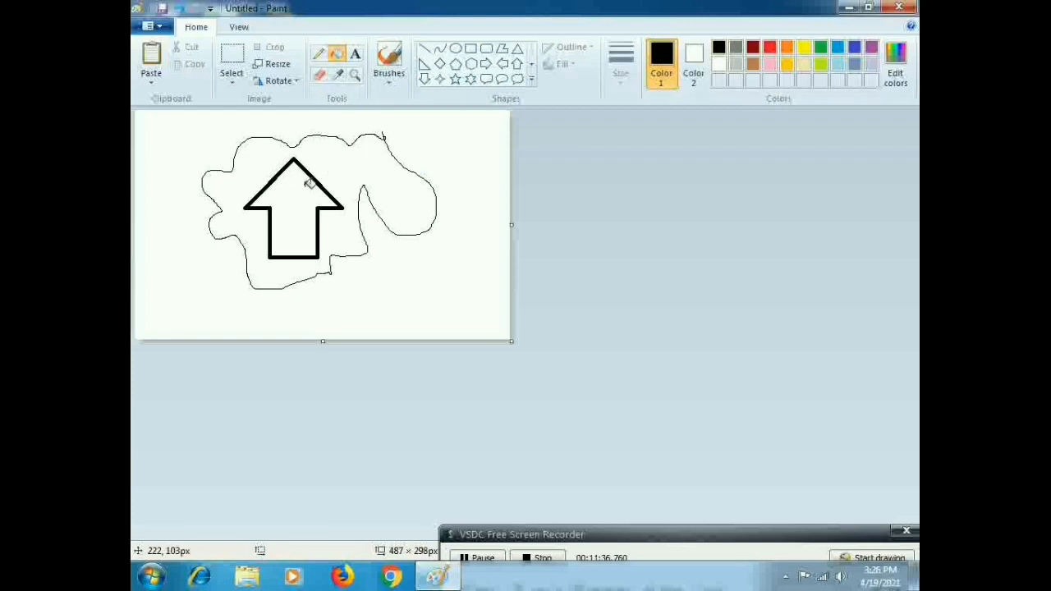
click(766, 49)
click(302, 210)
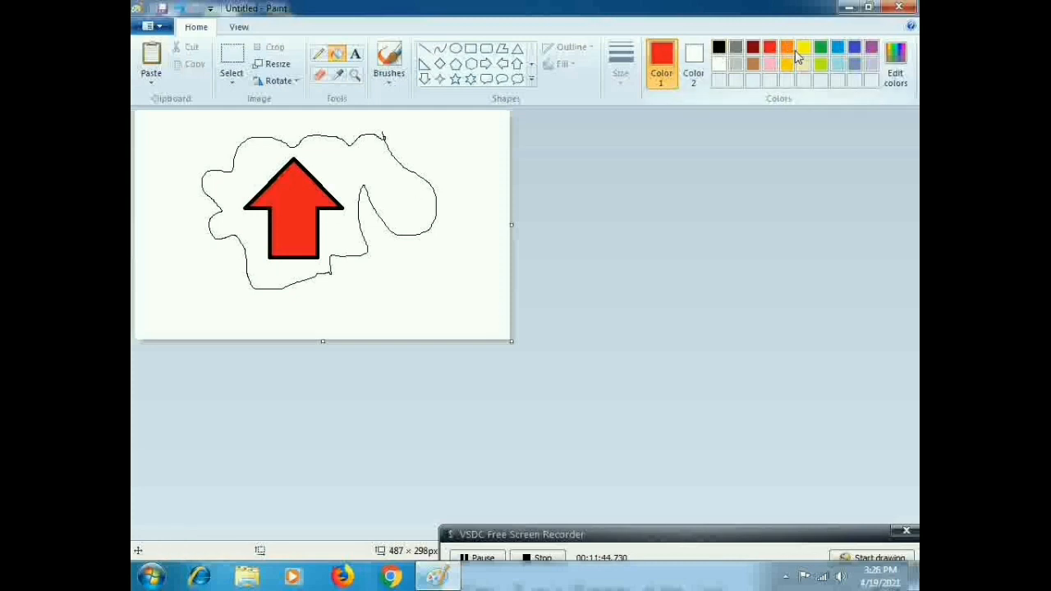
click(805, 48)
click(381, 175)
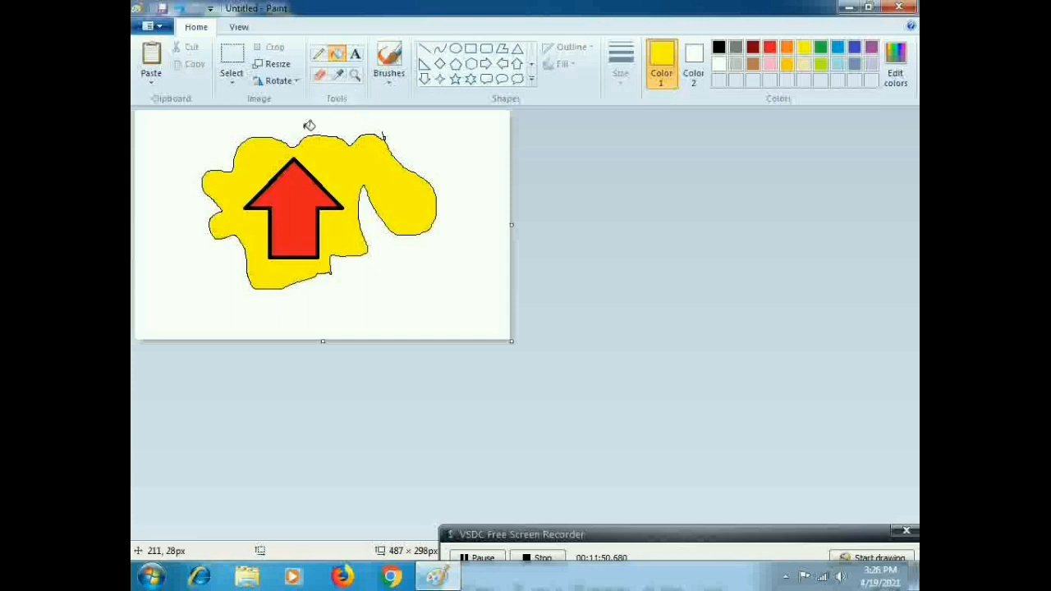
Step: Add a lowercase first name as a text label beside the arrow's tail and recolour it red
click(355, 59)
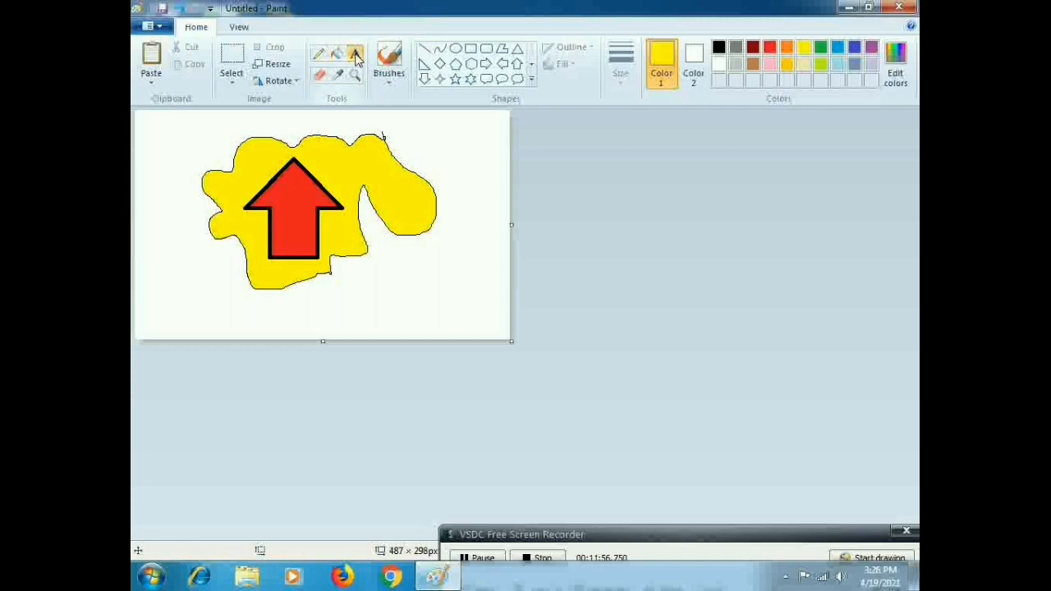
click(167, 203)
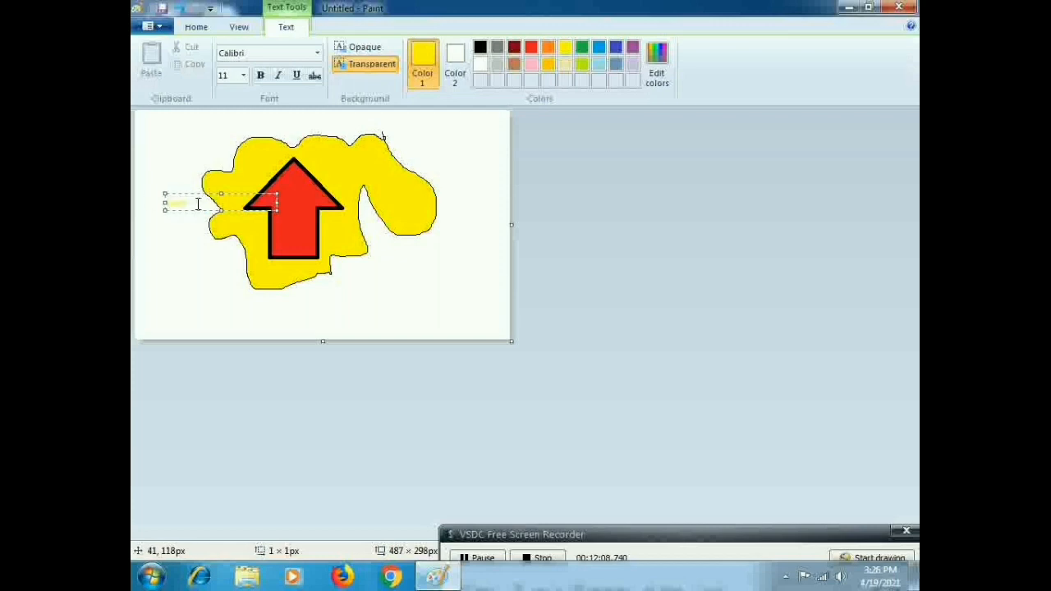
drag(198, 203, 152, 203)
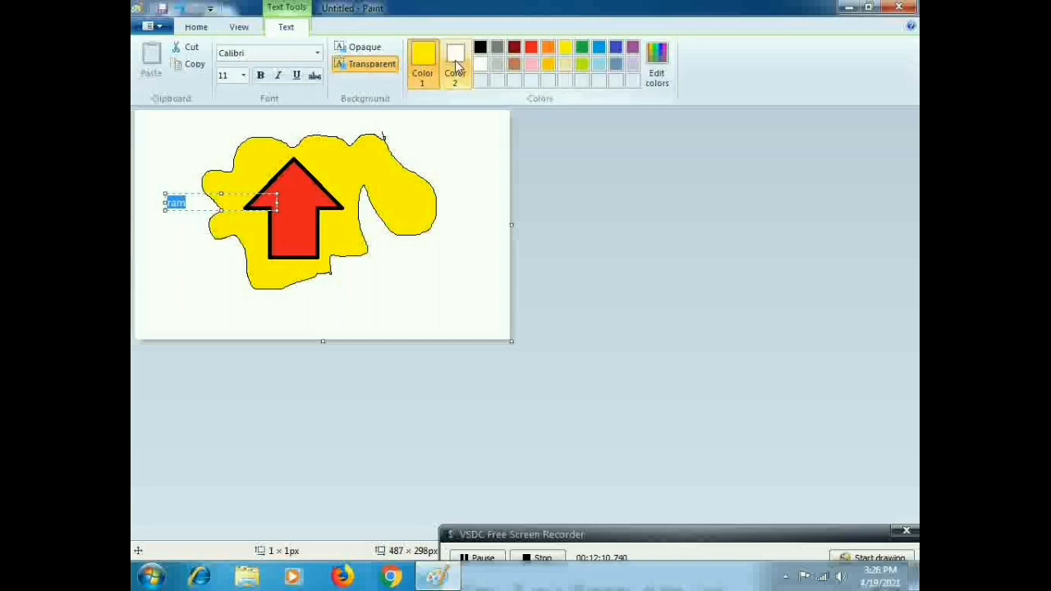
click(531, 47)
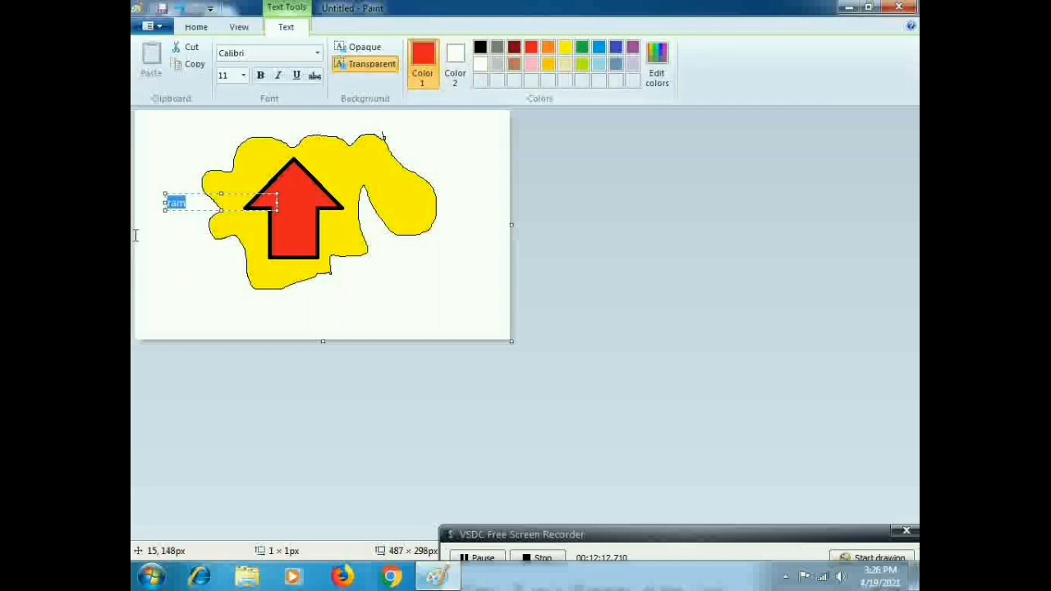
Step: Format the red text label as size 28, bold, italic and underlined, enlarging its text box to about 240 × 131 px
click(244, 75)
click(227, 249)
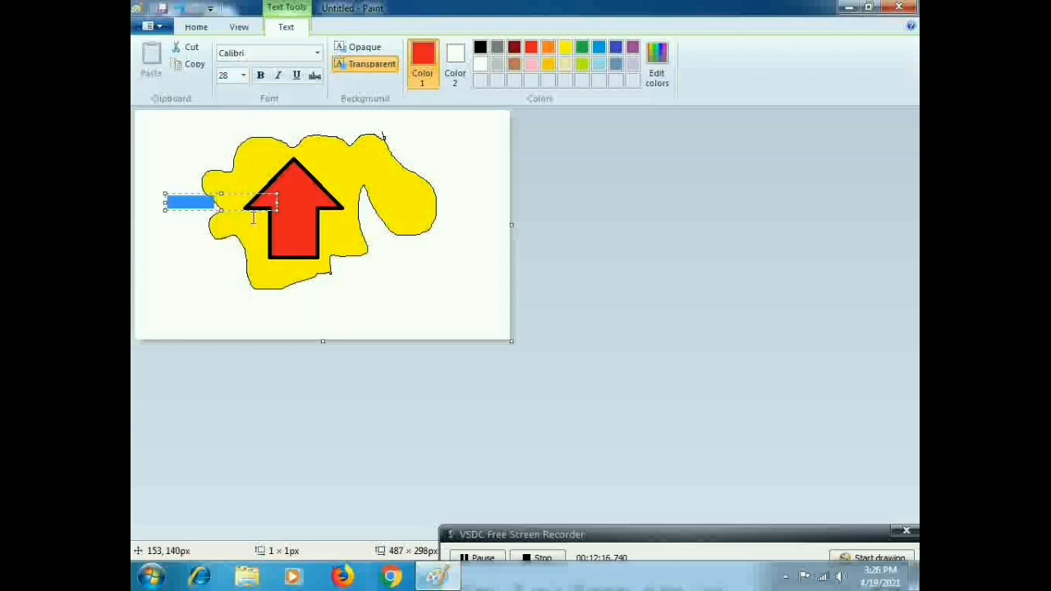
drag(275, 210, 346, 289)
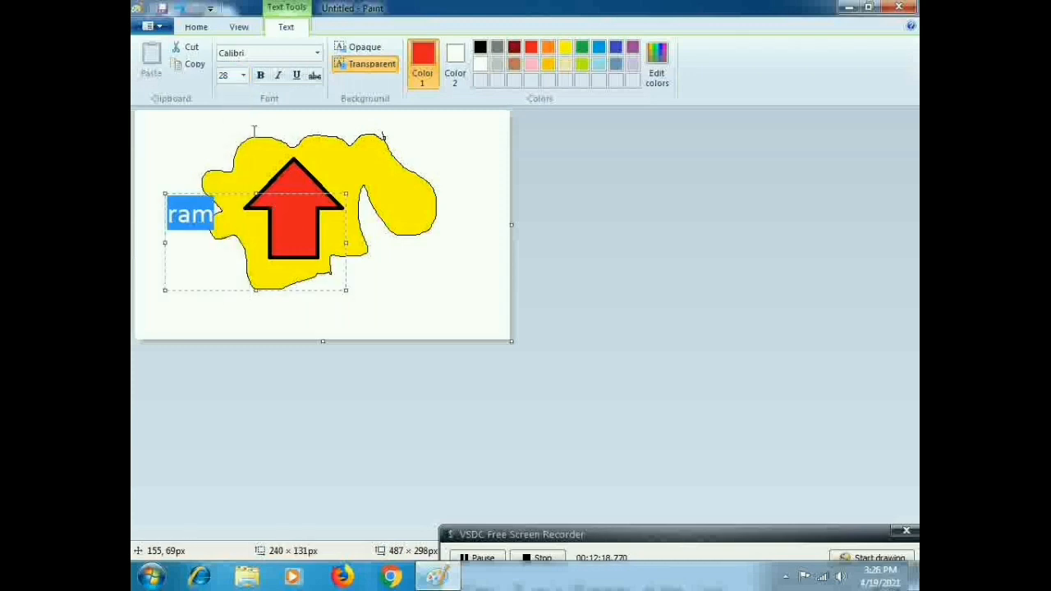
click(260, 76)
click(279, 77)
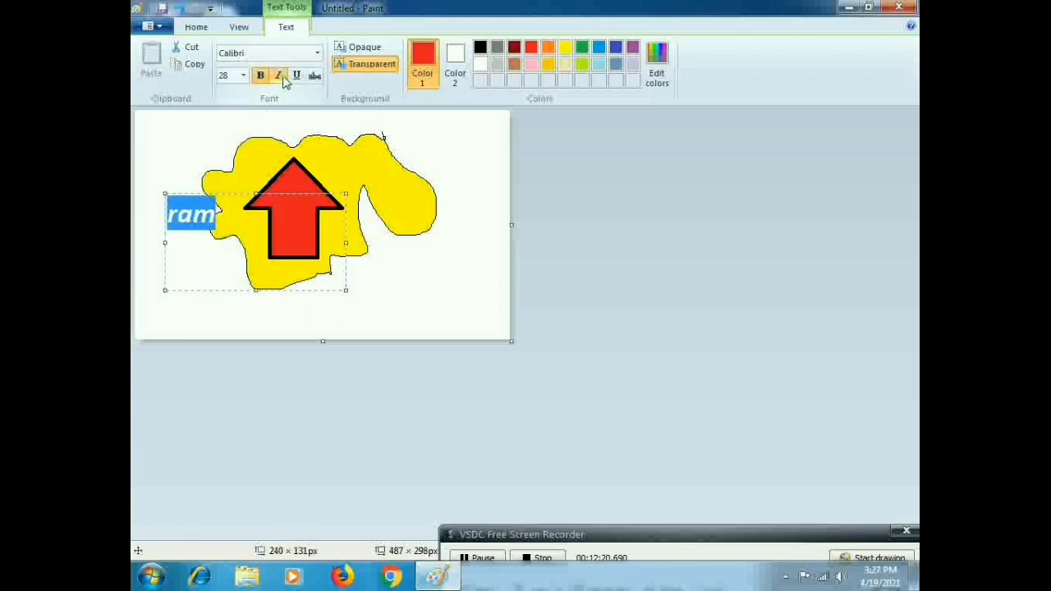
click(297, 77)
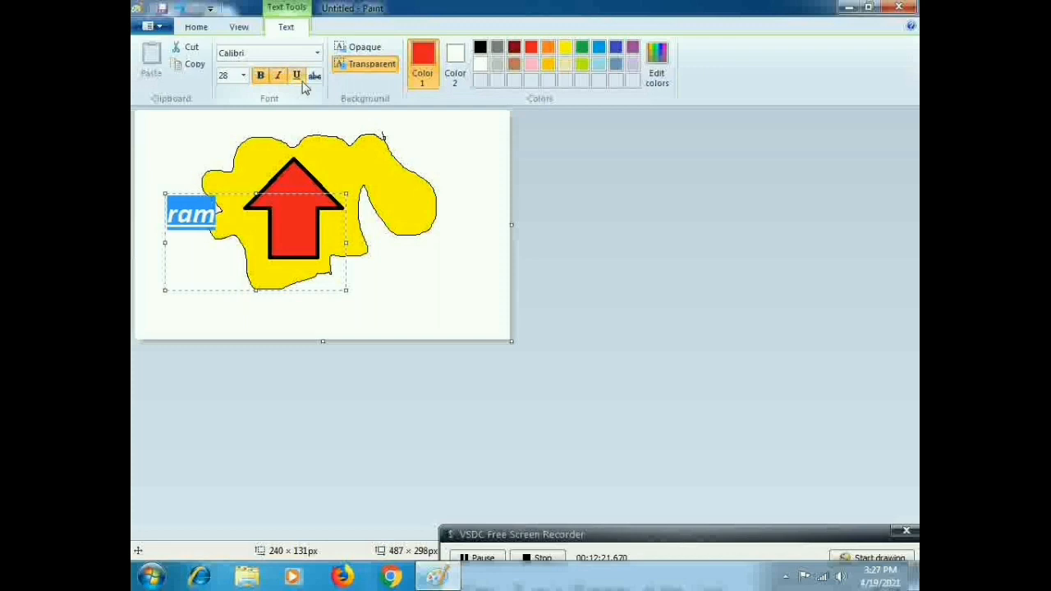
click(413, 244)
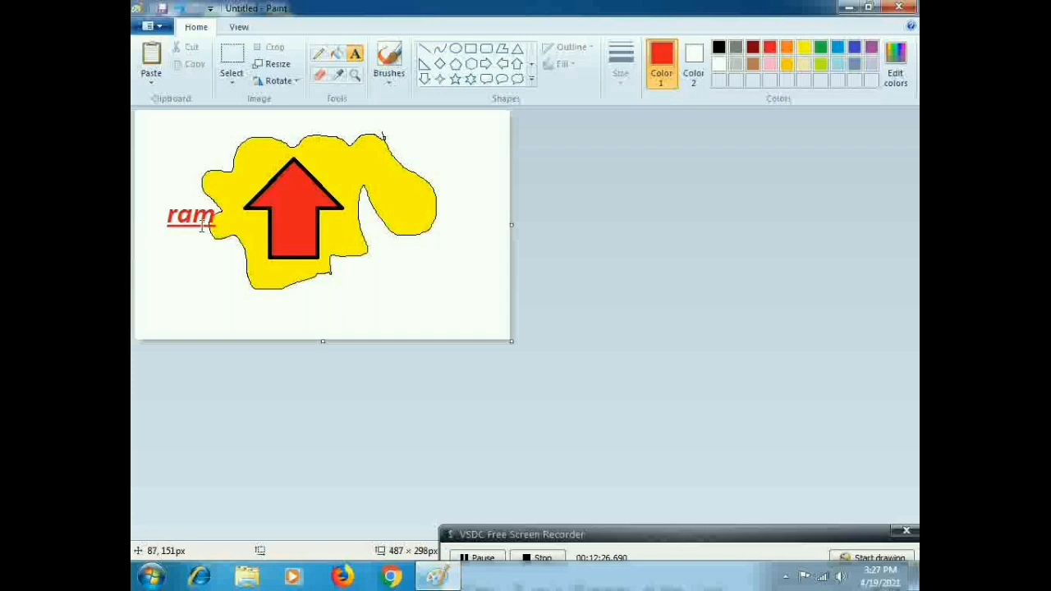
Step: Add a second lowercase first name as red text above the arrow, across the yellow shape's upper edge
click(357, 55)
click(221, 139)
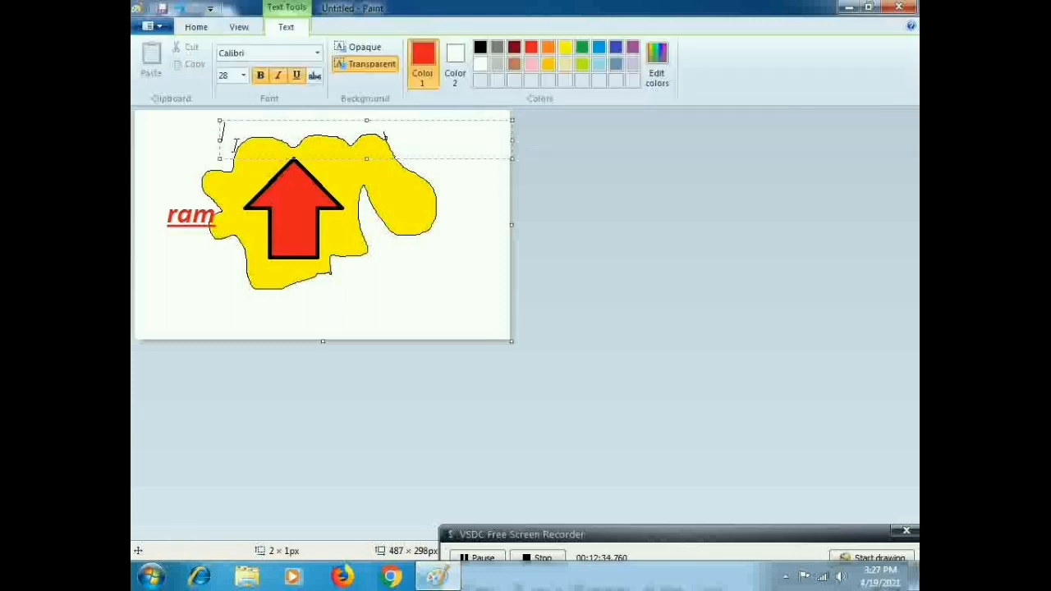
text(mohan)
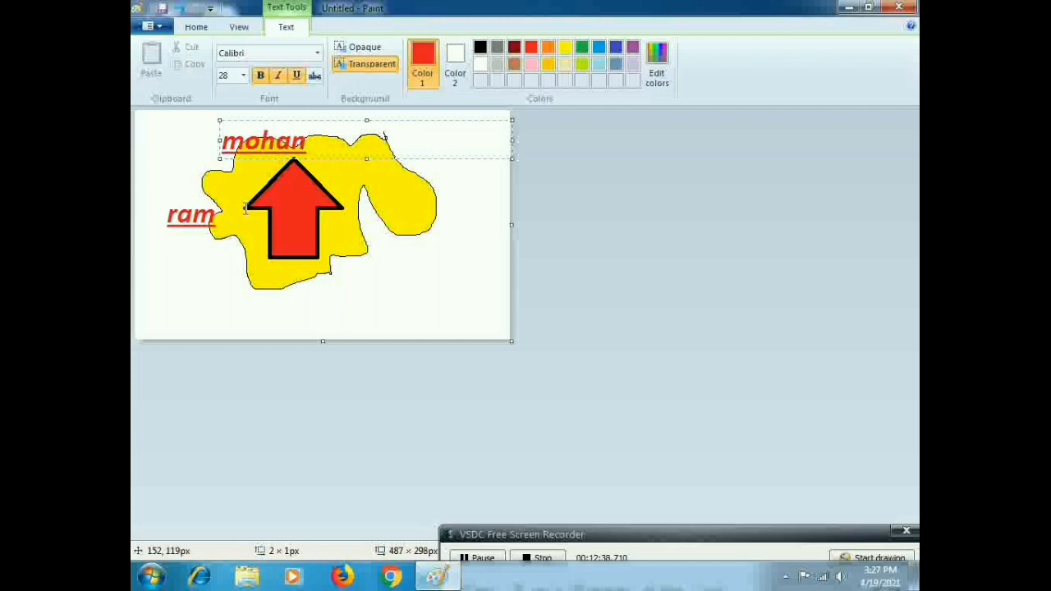
click(414, 248)
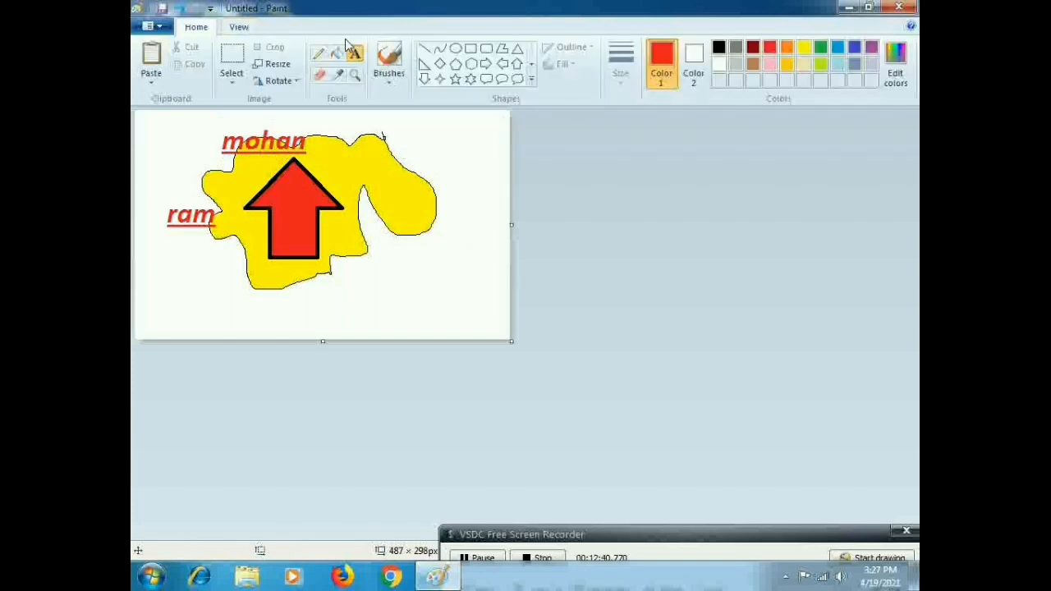
Step: Erase the text label beside the arrow's tail, along with the small yellow bulge it overlaps, using the Eraser
click(319, 78)
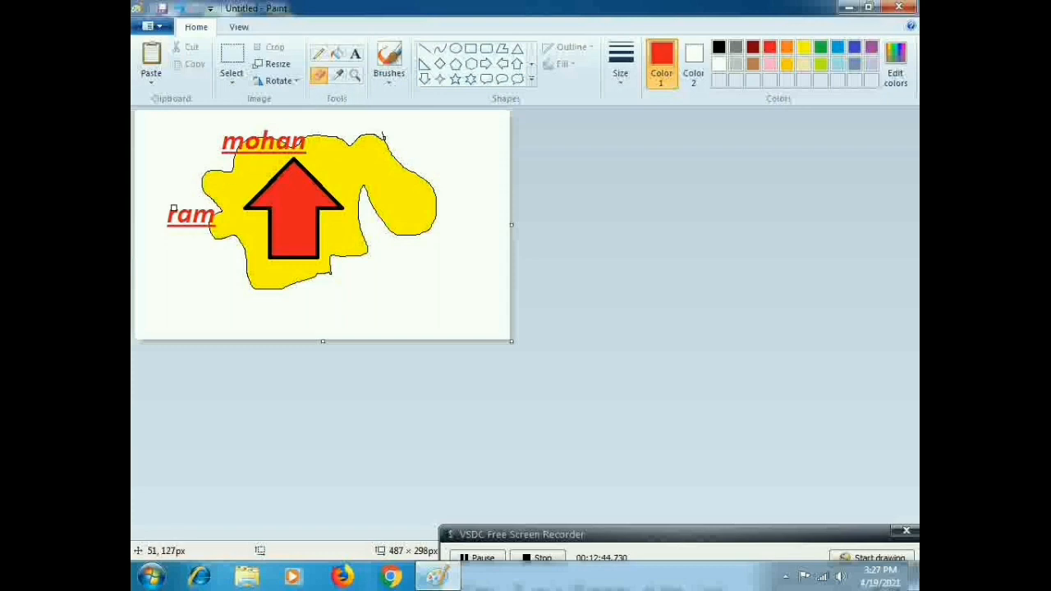
mouse_move(169, 221)
mouse_down()
mouse_move(189, 250)
mouse_move(176, 211)
mouse_move(187, 199)
mouse_move(191, 227)
mouse_move(206, 205)
mouse_move(222, 241)
mouse_move(215, 212)
mouse_up()
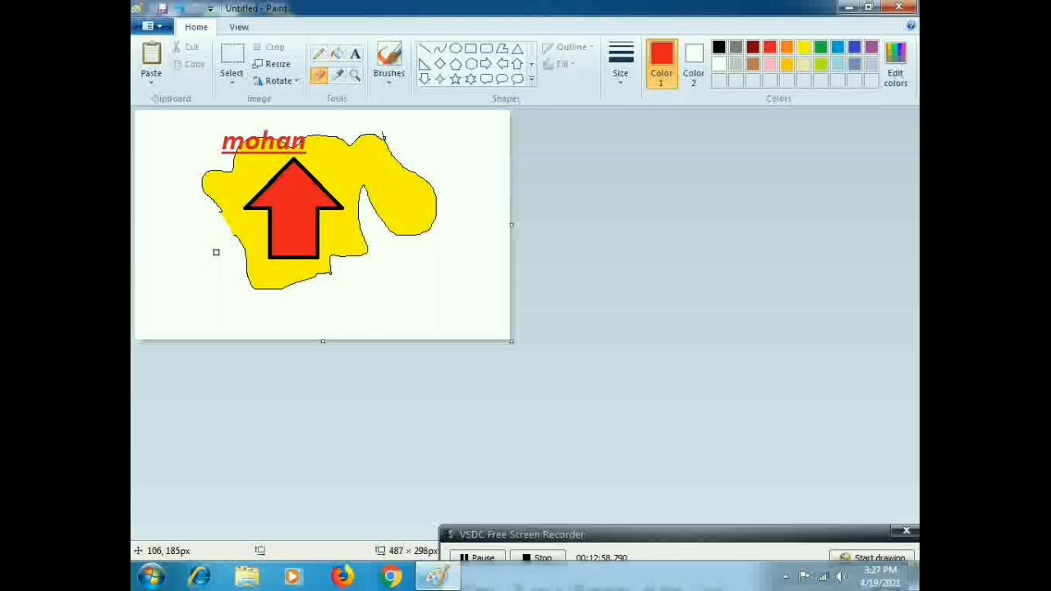
Step: Enlarge the eraser considerably and erase the yellow shape's large lobe on the far side of the arrow
key(ctrl+plus)
key(ctrl+plus)
key(ctrl+plus)
key(ctrl+plus)
key(ctrl+plus)
key(ctrl+plus)
key(ctrl+plus)
key(ctrl+plus)
key(ctrl+plus)
key(ctrl+plus)
key(ctrl+plus)
key(ctrl+plus)
key(ctrl+plus)
key(ctrl+plus)
key(ctrl+minus)
key(ctrl+minus)
key(ctrl+minus)
key(ctrl+minus)
key(ctrl+minus)
key(ctrl+minus)
key(ctrl+minus)
key(ctrl+minus)
key(ctrl+minus)
key(ctrl+minus)
key(ctrl+minus)
key(ctrl+minus)
key(ctrl+minus)
key(ctrl+plus)
key(ctrl+plus)
key(ctrl+plus)
key(ctrl+plus)
key(ctrl+plus)
key(ctrl+plus)
key(ctrl+plus)
key(ctrl+plus)
key(ctrl+plus)
key(ctrl+plus)
key(ctrl+plus)
key(ctrl+plus)
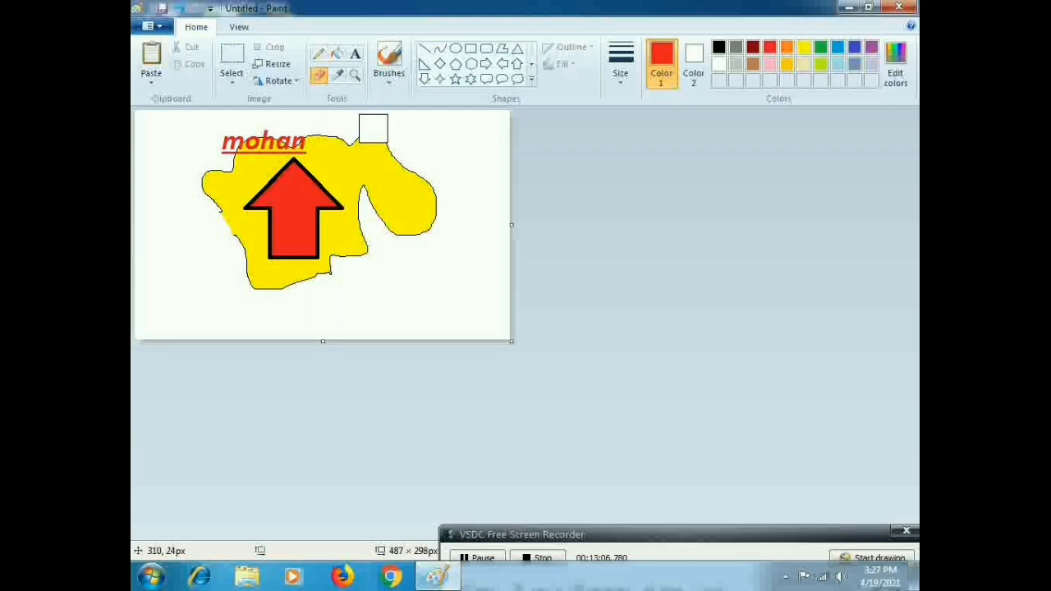
mouse_move(360, 125)
mouse_down()
mouse_move(381, 245)
mouse_move(374, 152)
mouse_move(385, 137)
mouse_move(405, 247)
mouse_move(404, 165)
mouse_move(430, 214)
mouse_up()
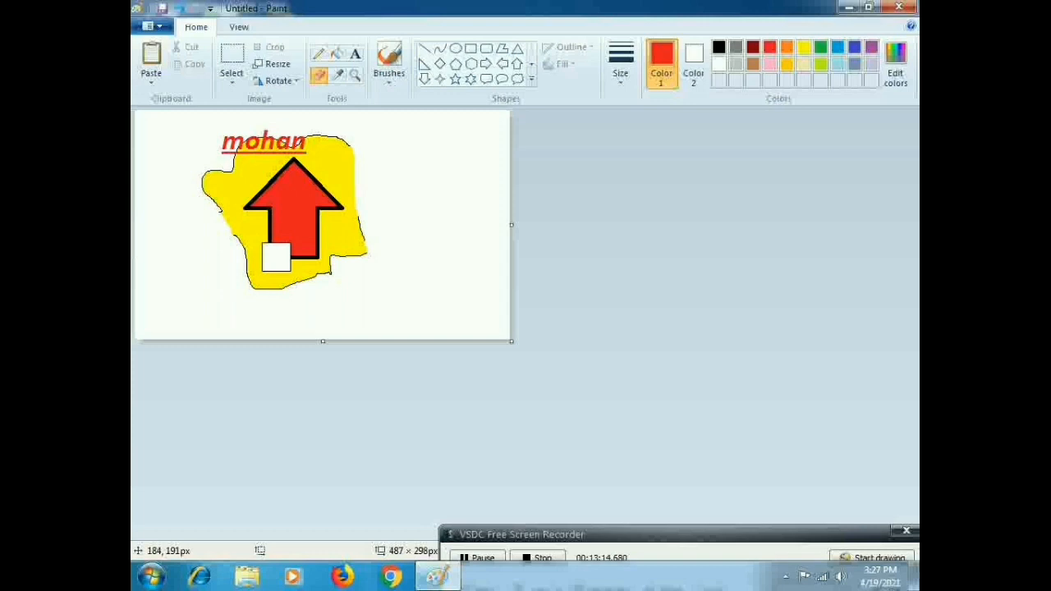
click(339, 77)
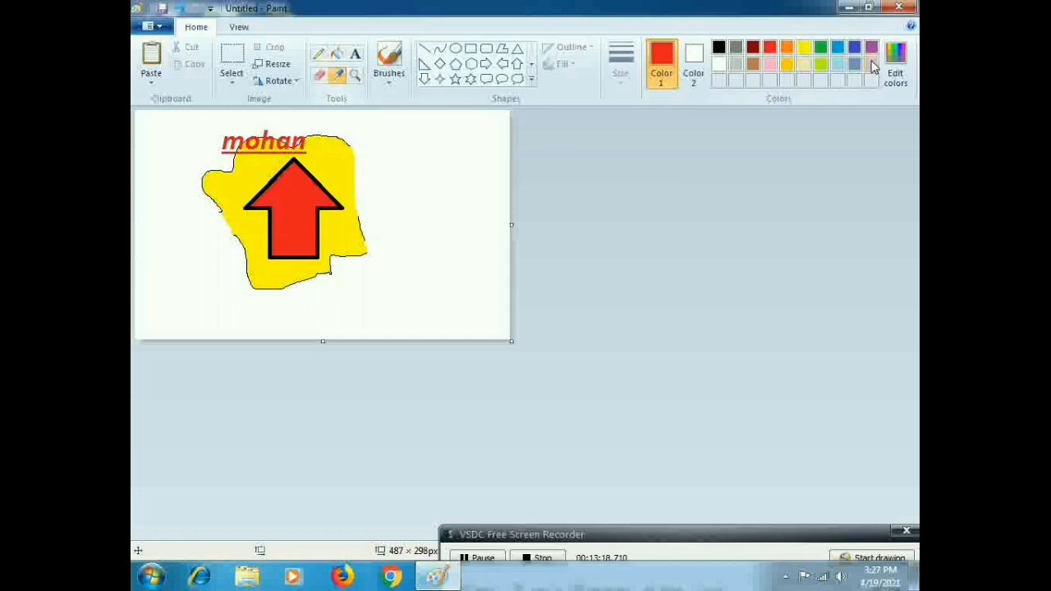
click(894, 73)
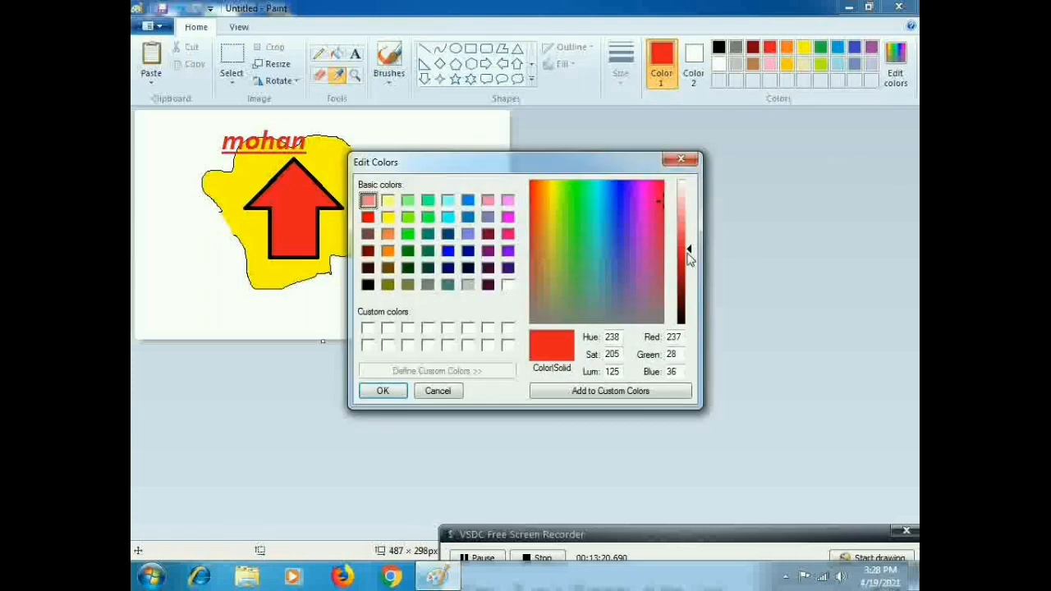
drag(688, 258, 689, 293)
click(681, 160)
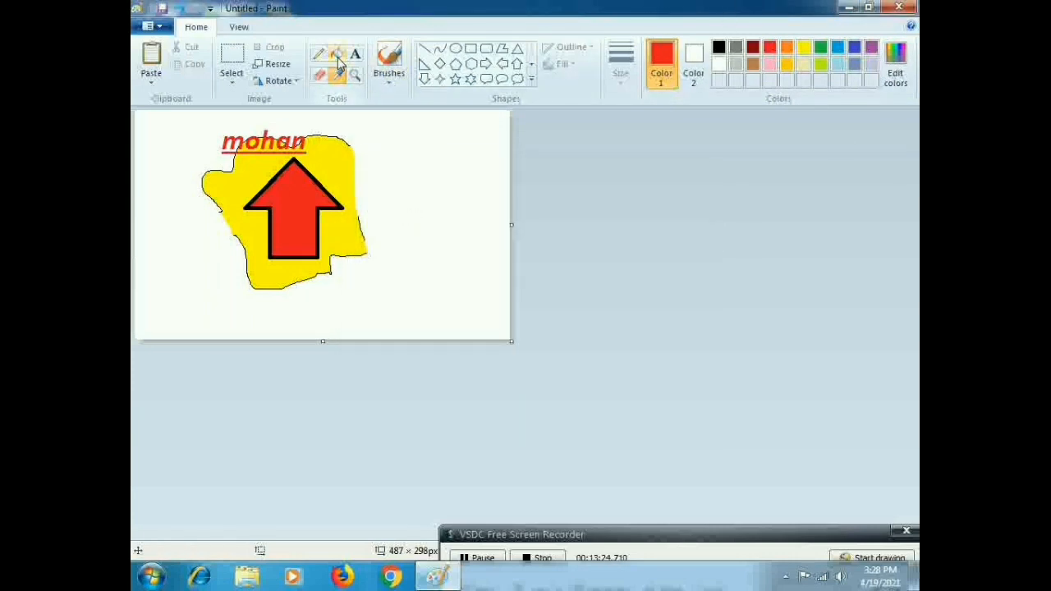
Step: Fill the white canvas background with red and sample the arrow outline's black as Color 1 with the Color picker
click(338, 55)
click(435, 122)
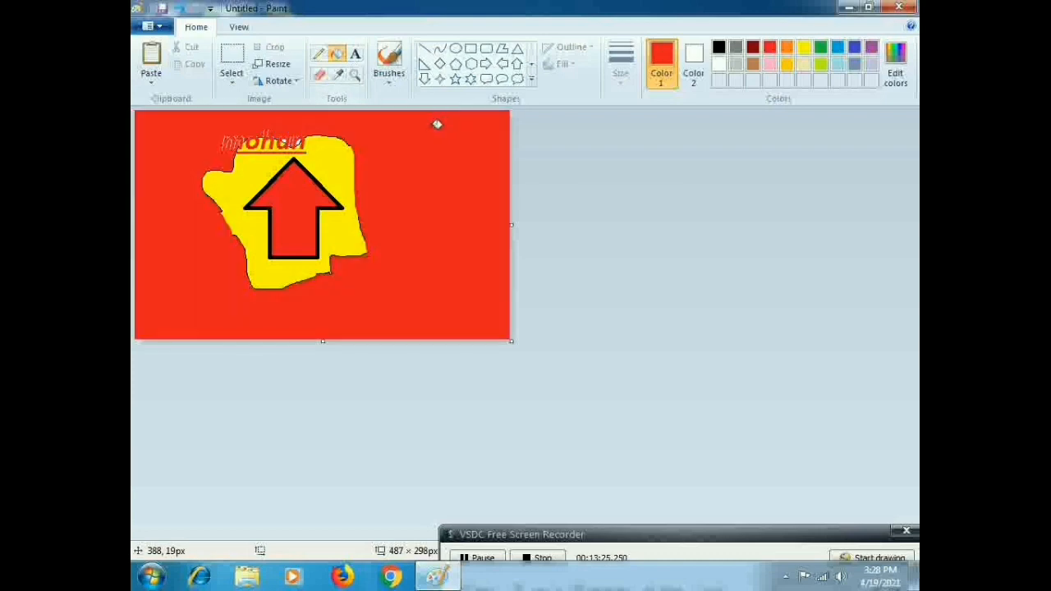
click(337, 75)
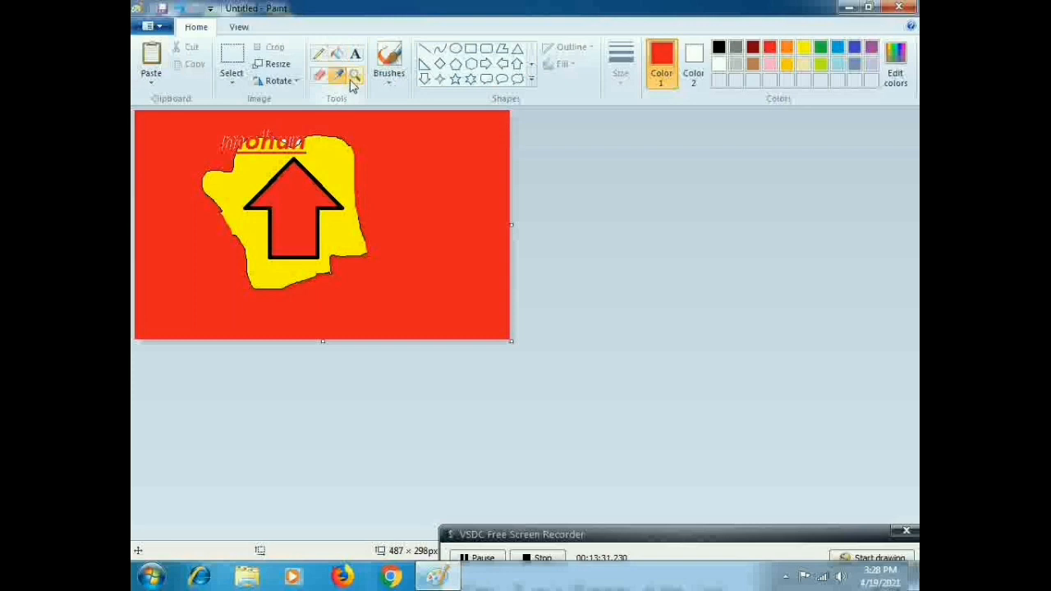
click(327, 187)
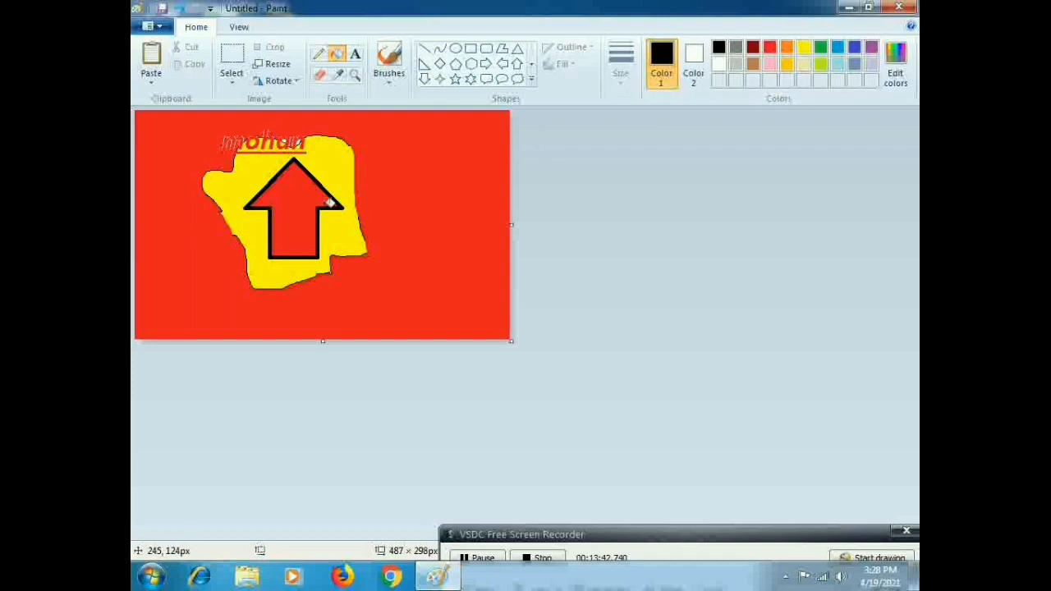
Step: Delete a rectangular area of about 94 × 105 px from the red background beside the yellow shape and fill it with black
click(231, 76)
click(271, 119)
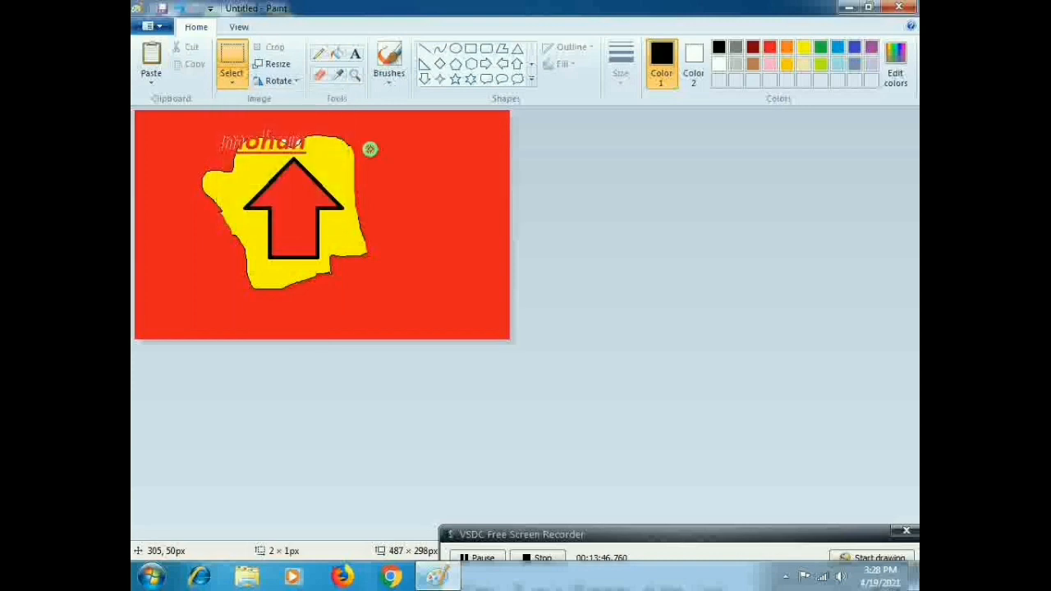
drag(369, 148, 443, 232)
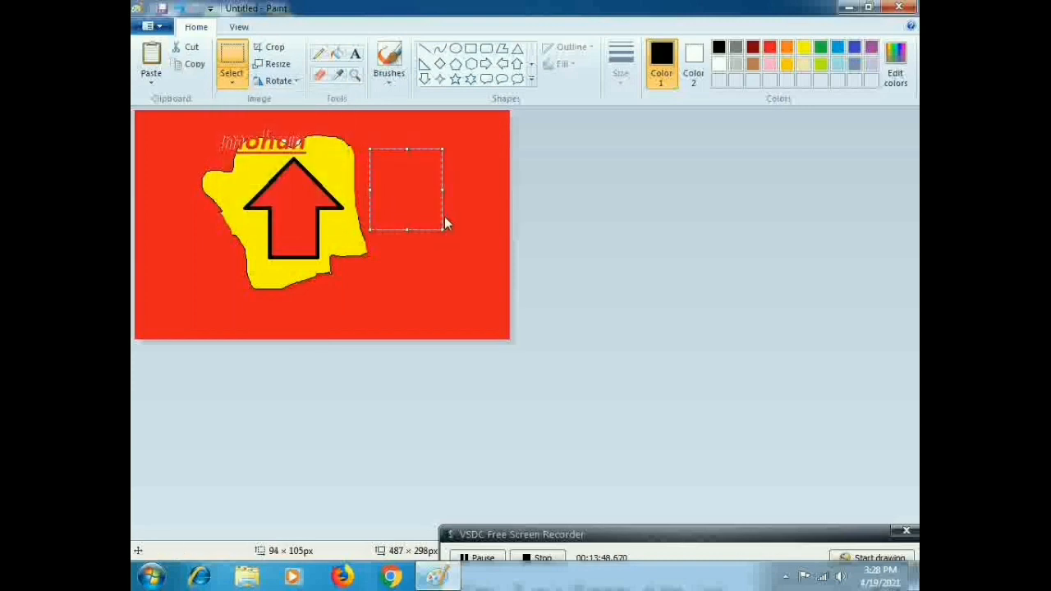
key(Delete)
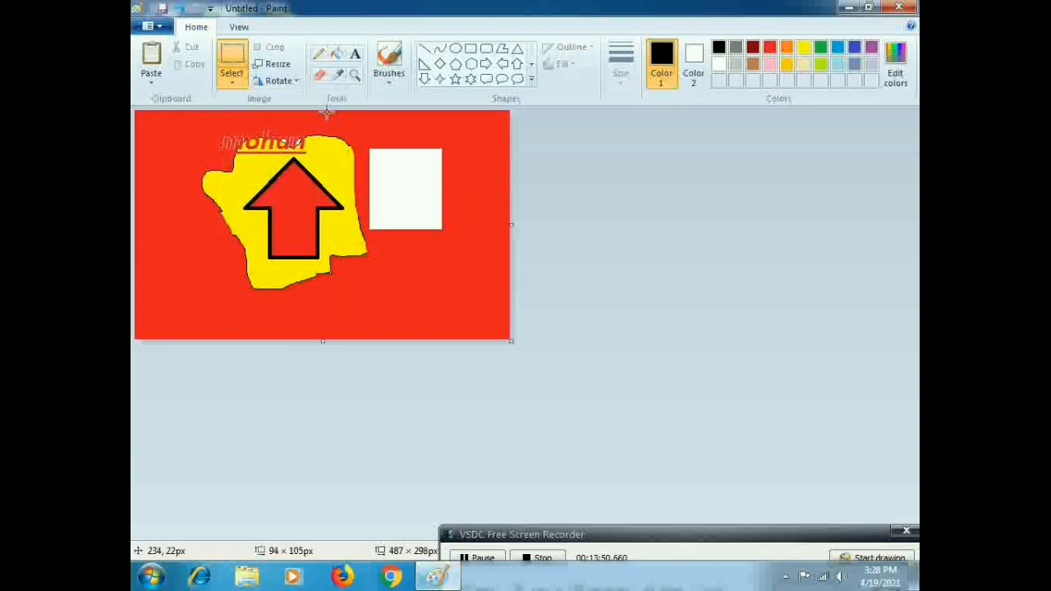
click(337, 54)
click(428, 184)
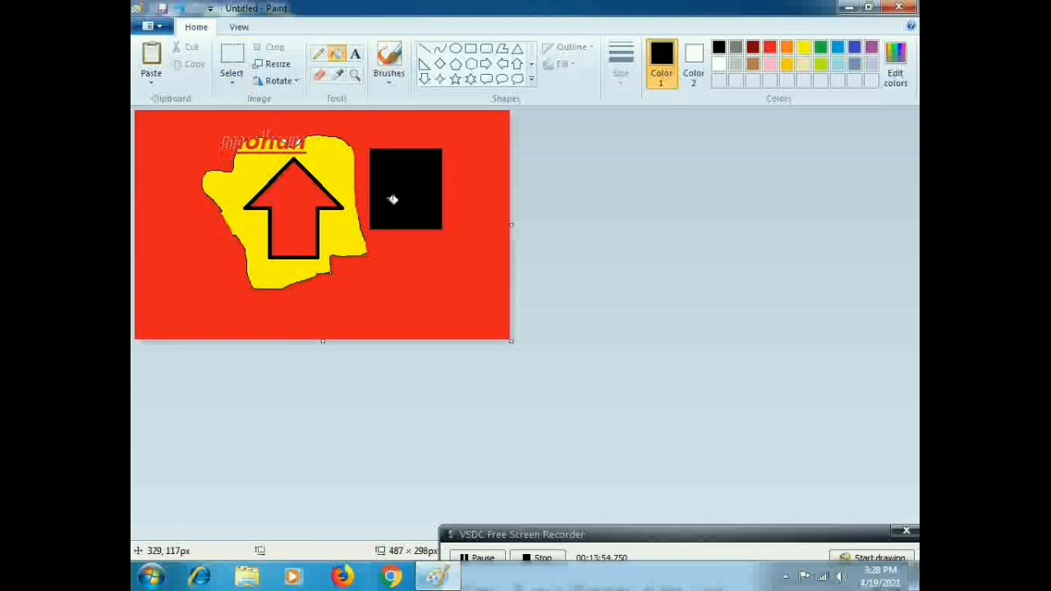
Step: Magnify the text above the arrow in several stages with the Magnifier and zoom back out until the whole picture is small
click(355, 77)
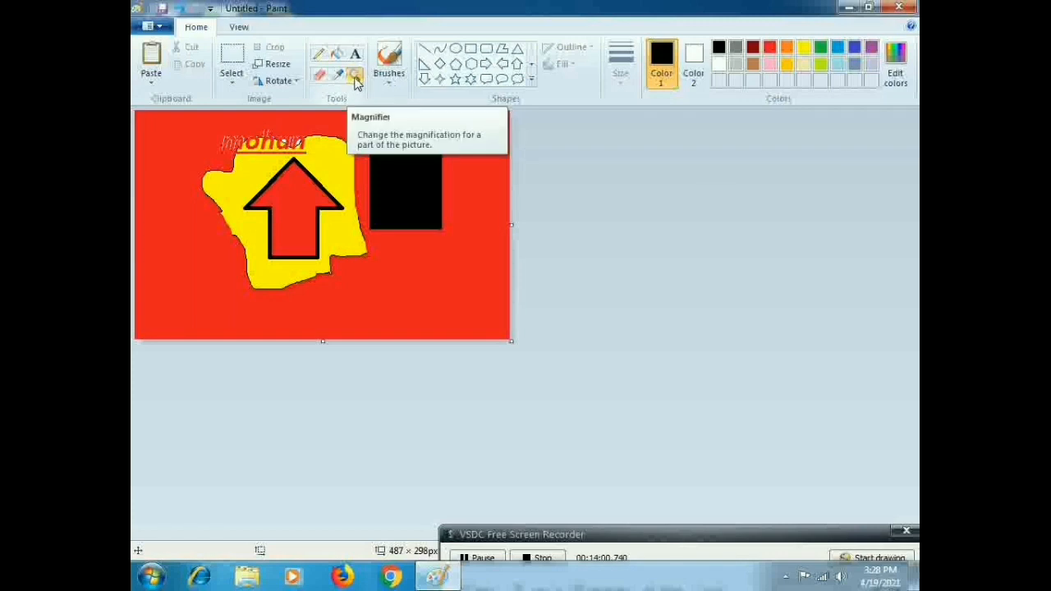
click(353, 162)
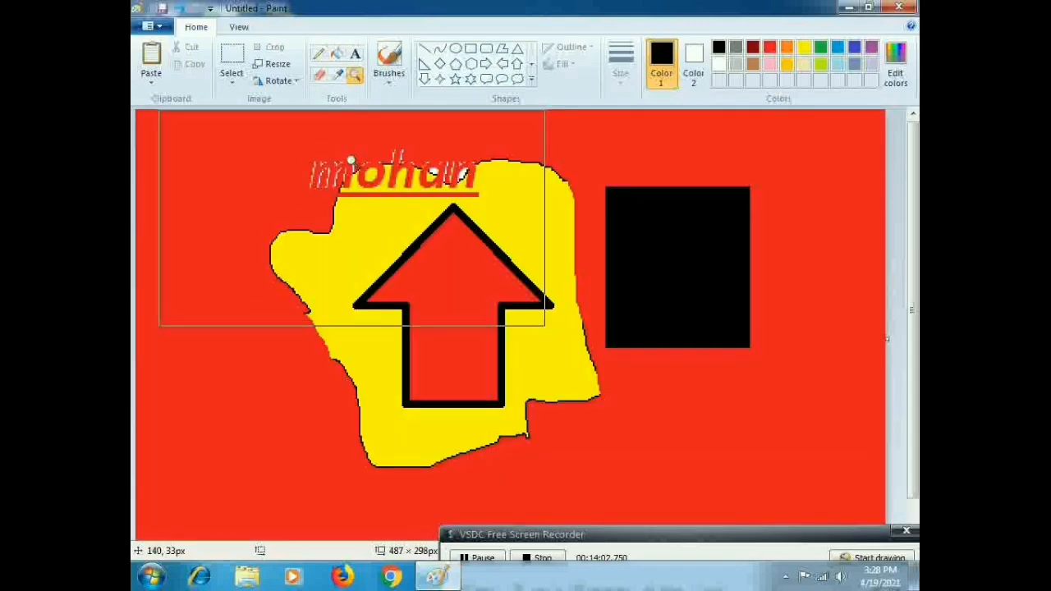
click(354, 185)
click(361, 194)
click(382, 226)
click(405, 261)
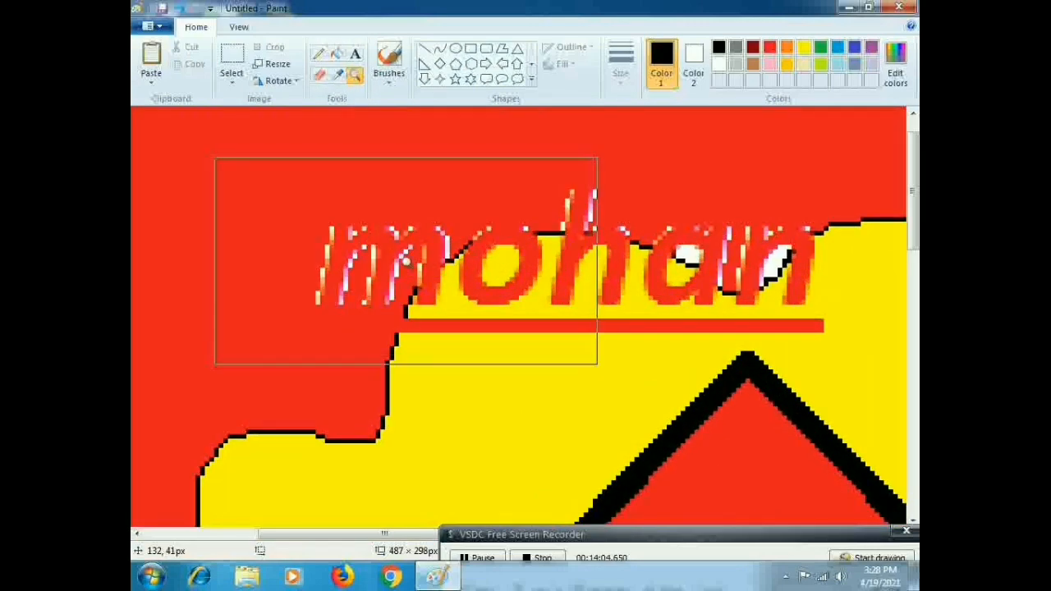
click(405, 260)
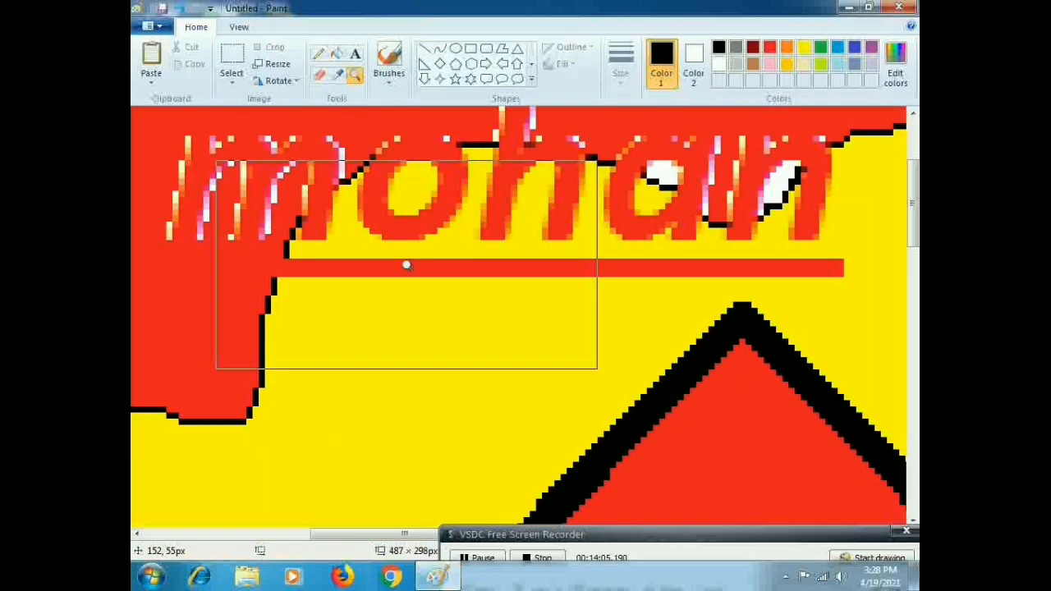
right_click(354, 219)
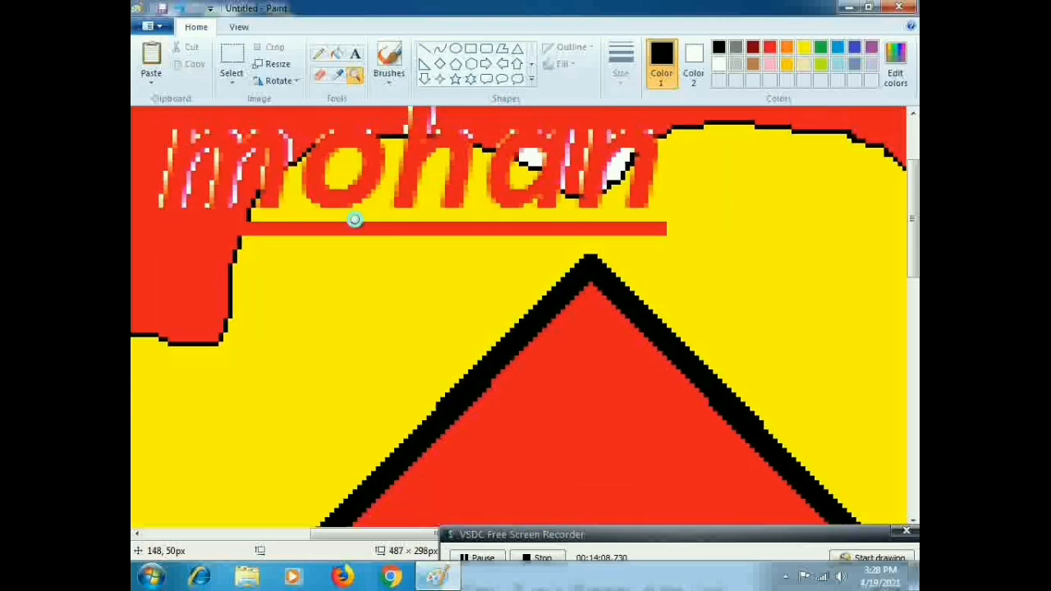
right_click(355, 219)
right_click(354, 222)
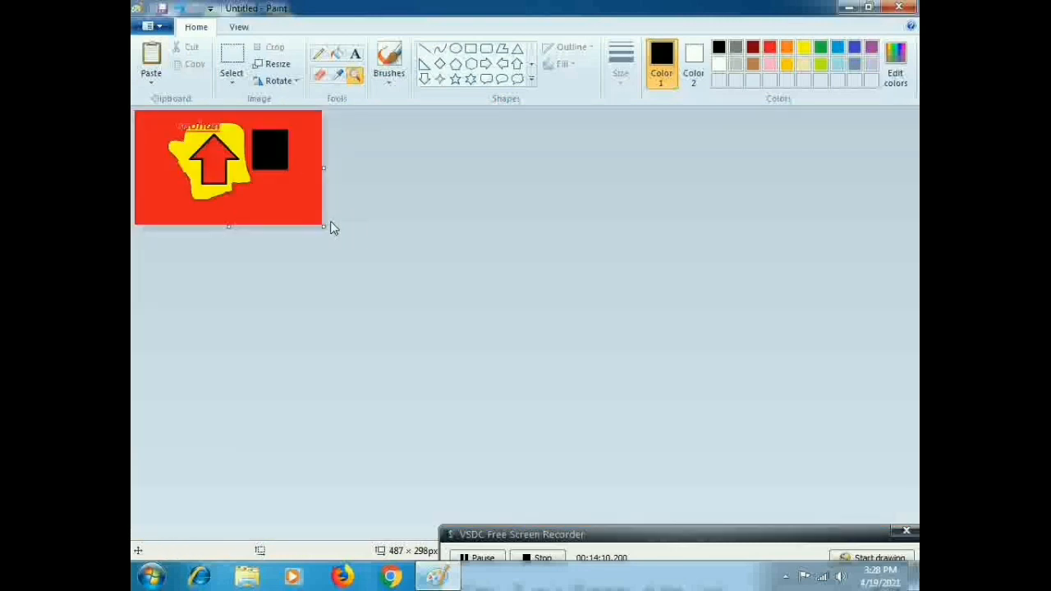
Step: Magnify the small picture again in stages to examine the pixels of the text above the arrow
click(260, 172)
click(263, 172)
right_click(372, 206)
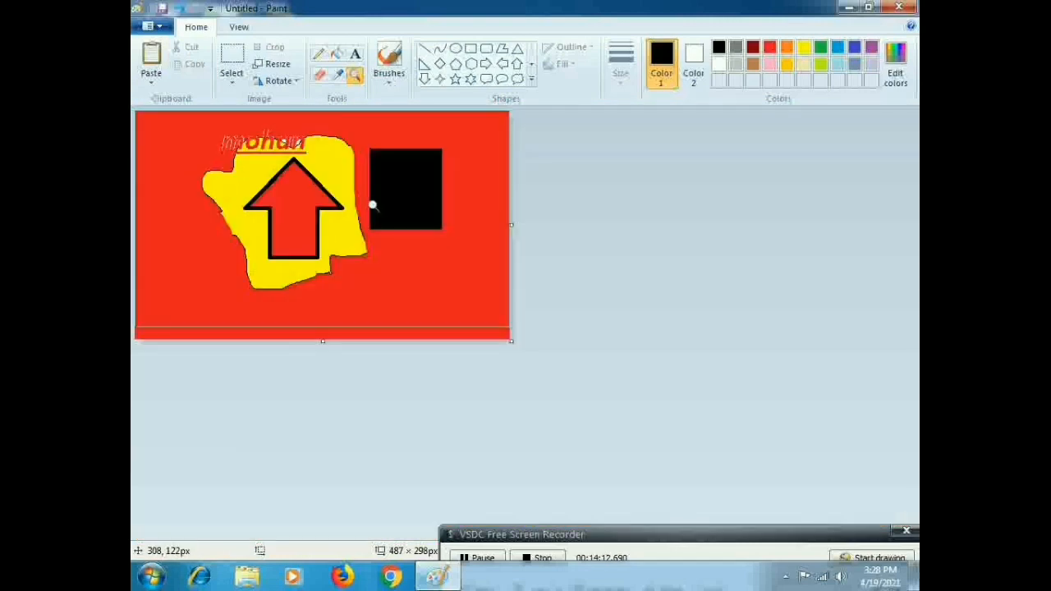
click(371, 203)
click(371, 202)
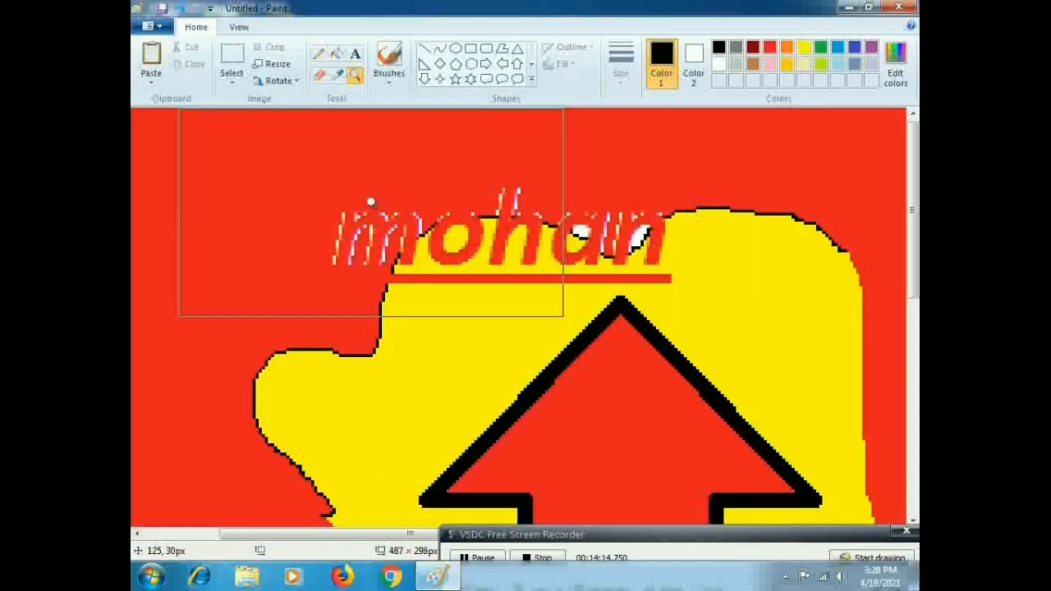
click(370, 202)
click(371, 202)
click(371, 202)
click(373, 203)
right_click(376, 324)
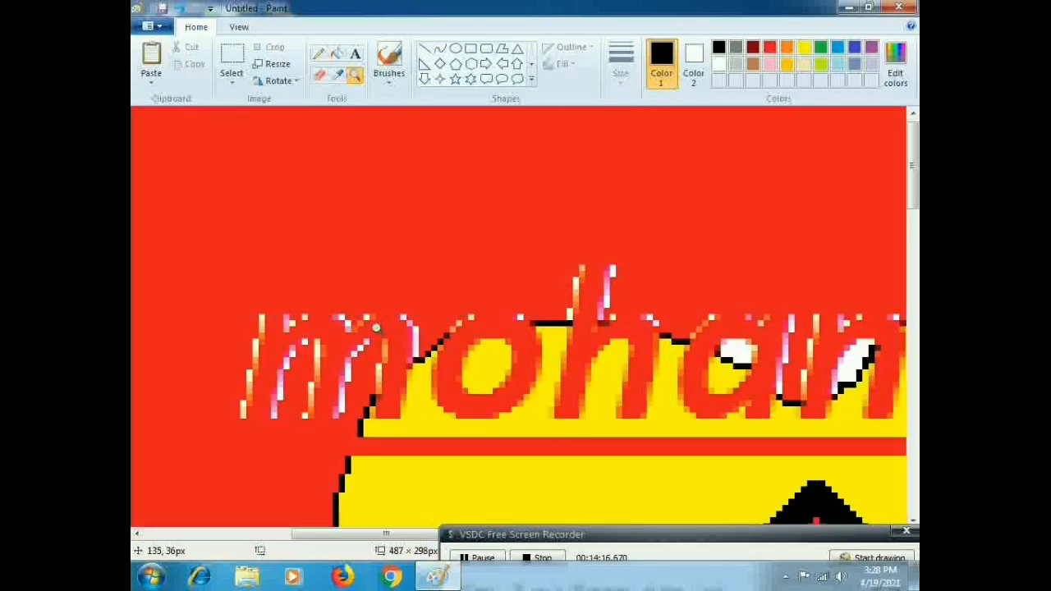
Step: Zoom out with the Magnifier until the whole picture is small and magnify it again to show the arrow and black rectangle
right_click(375, 317)
right_click(371, 311)
right_click(369, 310)
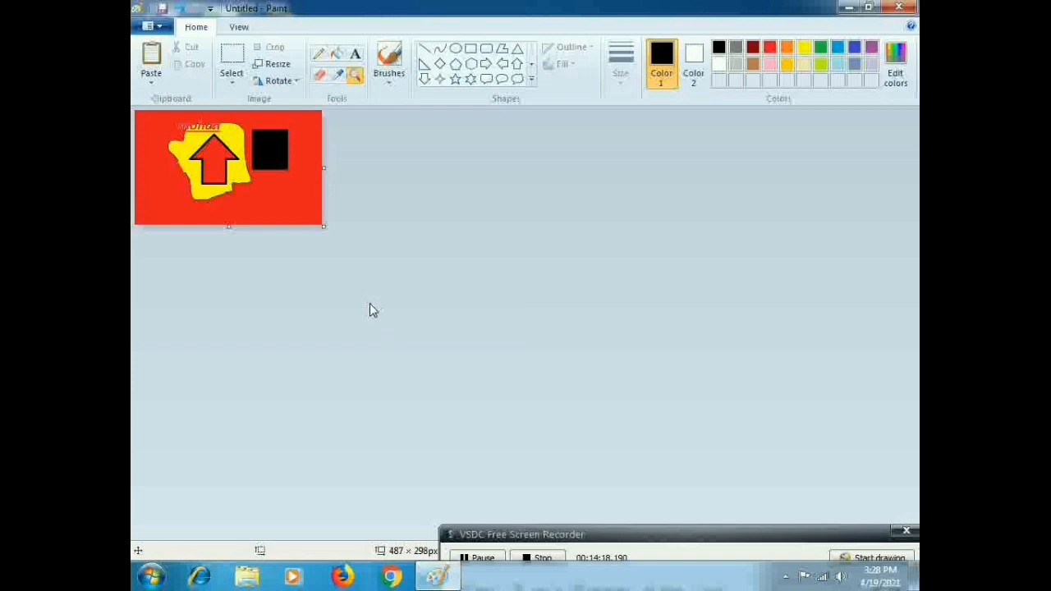
click(305, 207)
click(291, 198)
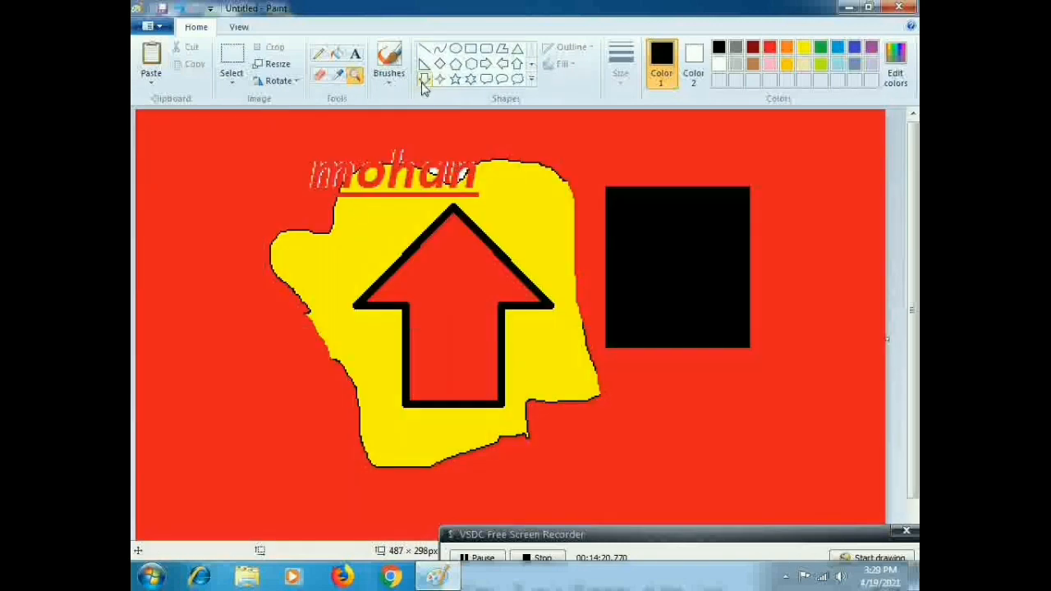
Step: Paint a freehand gold stroke with the basic round Brush above the black rectangle and down past its right side
click(393, 89)
click(387, 106)
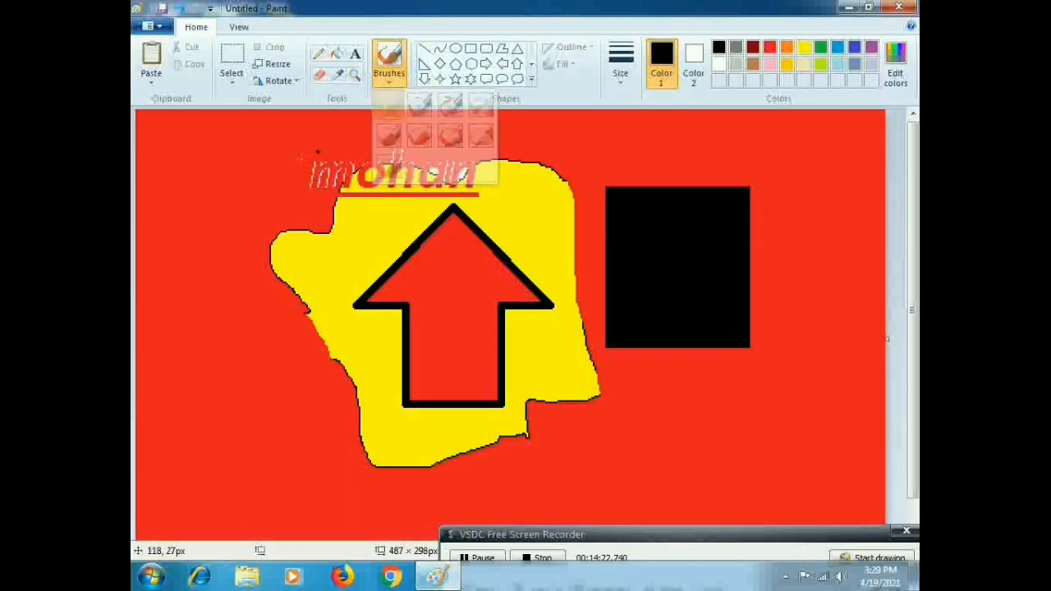
click(787, 66)
mouse_move(597, 158)
mouse_down()
mouse_move(675, 162)
mouse_move(774, 194)
mouse_move(786, 285)
mouse_up()
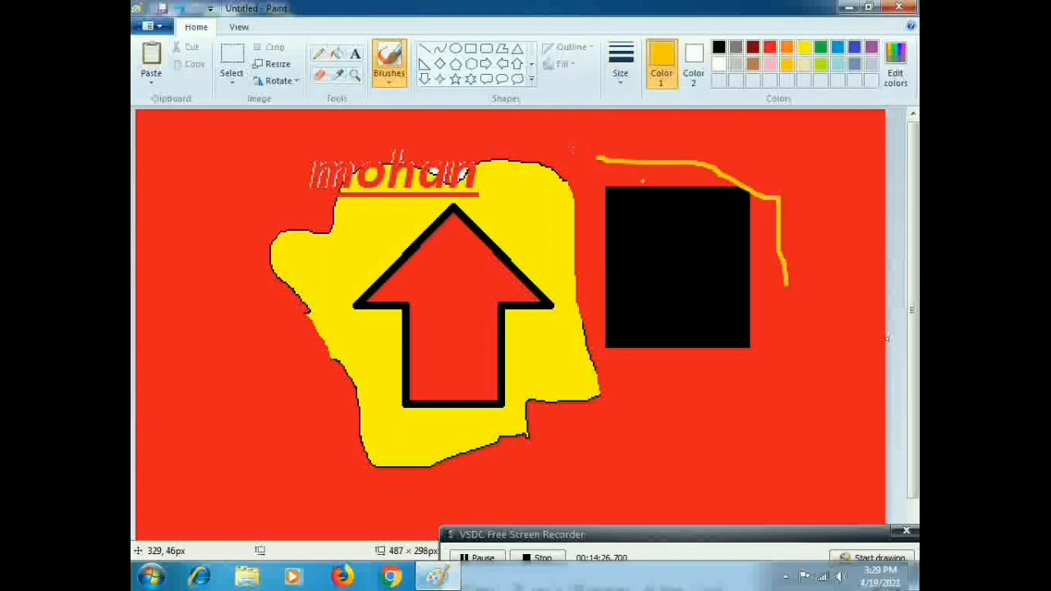
Step: Paint a gold stroke with Calligraphy brush 1 from the black rectangle's left edge across its lower-left corner and below it
click(389, 81)
click(418, 104)
mouse_move(598, 244)
mouse_down()
mouse_move(634, 337)
mouse_move(690, 359)
mouse_move(731, 419)
mouse_up()
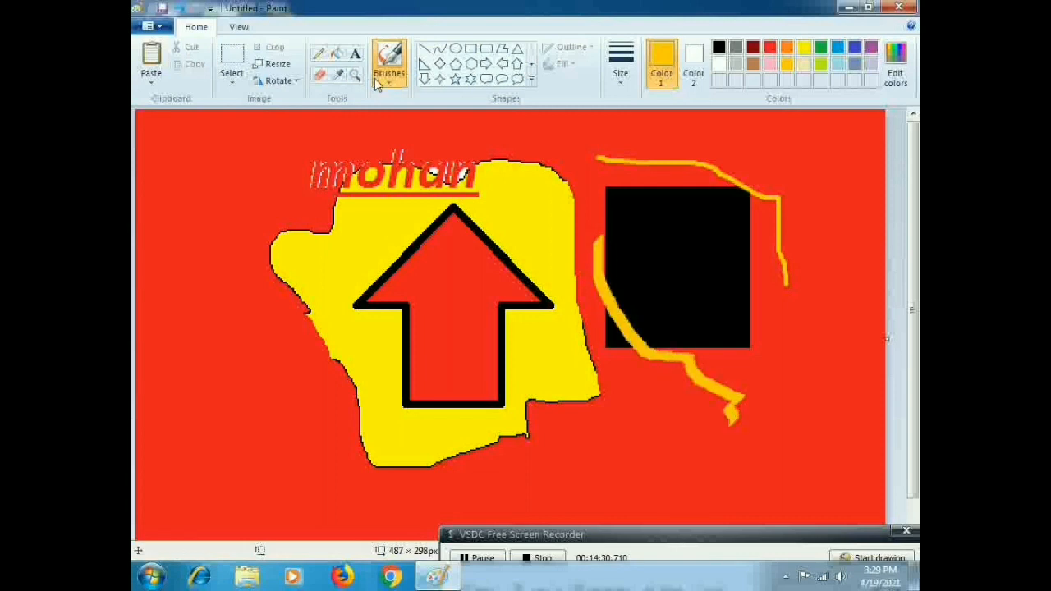
Step: Paint gold Calligraphy brush 2 strokes: one down to the black rectangle's upper-left corner and two curved ones left of the yellow shape
click(395, 85)
click(464, 108)
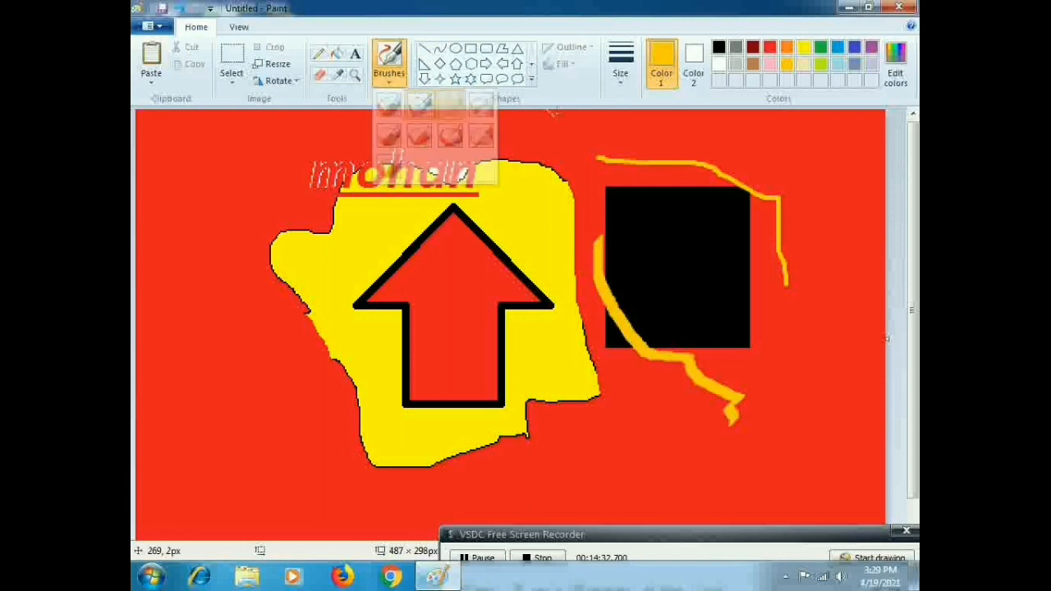
mouse_move(556, 117)
mouse_down()
mouse_move(605, 191)
mouse_move(598, 223)
mouse_up()
click(389, 74)
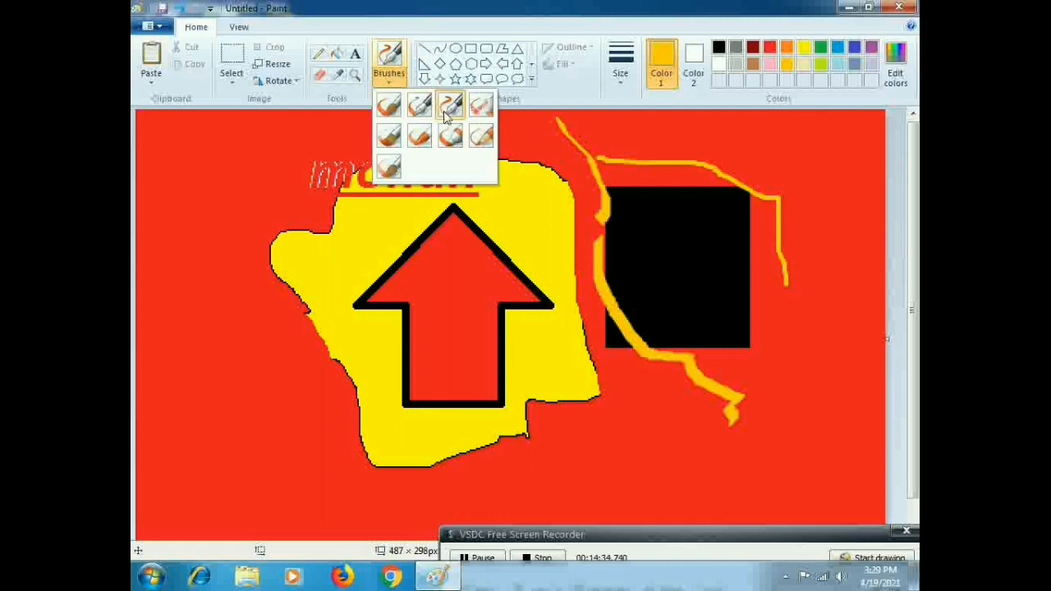
click(450, 103)
mouse_move(283, 169)
mouse_down()
mouse_move(230, 291)
mouse_move(264, 322)
mouse_up()
mouse_move(198, 292)
mouse_down()
mouse_move(241, 371)
mouse_move(266, 367)
mouse_up()
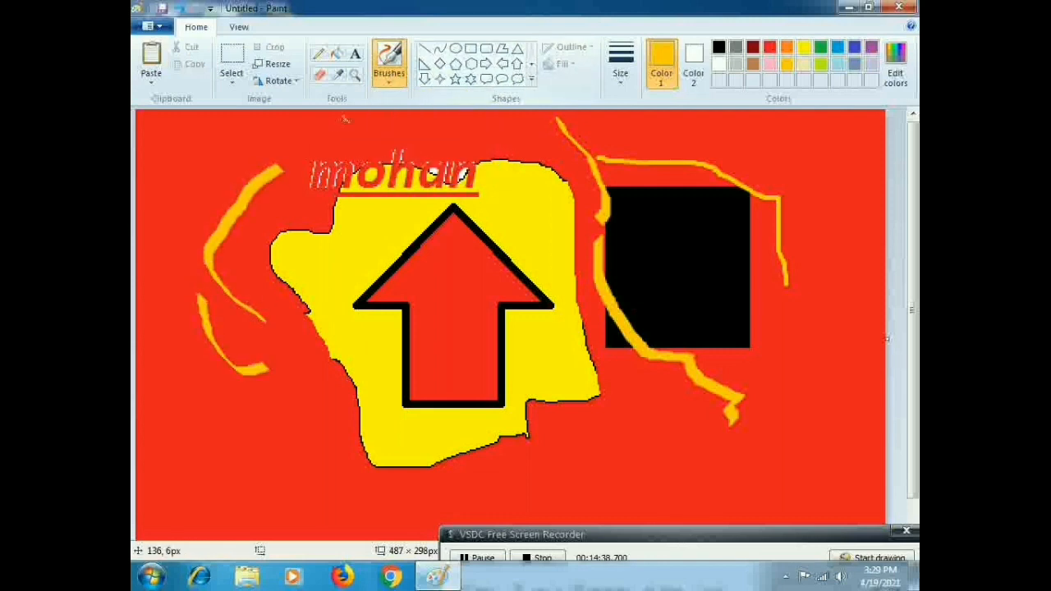